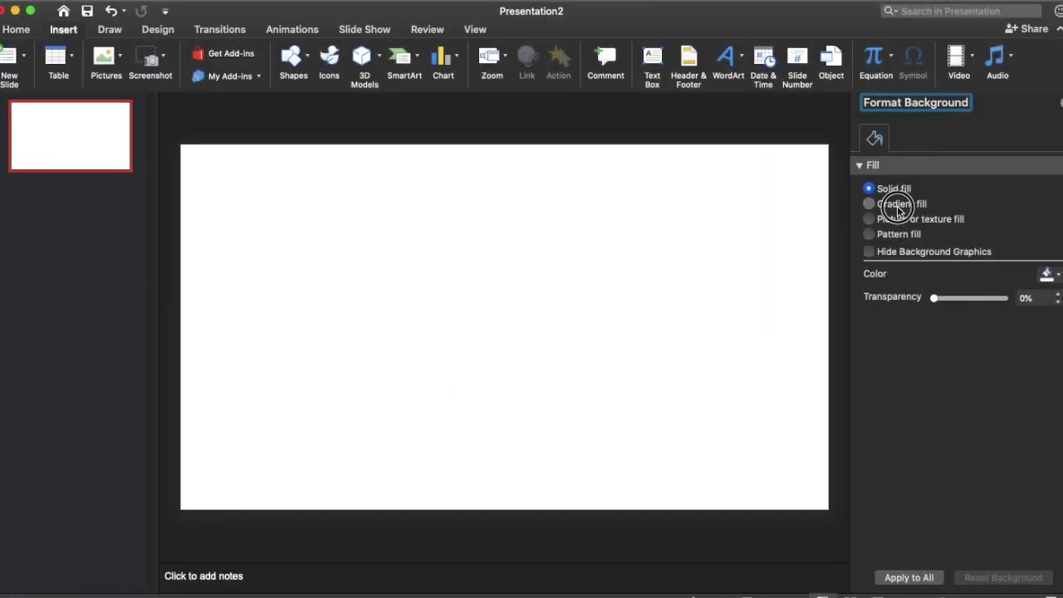
Fill the slide background with a darker grey preset gradient, keeping the Radial type.
click(870, 203)
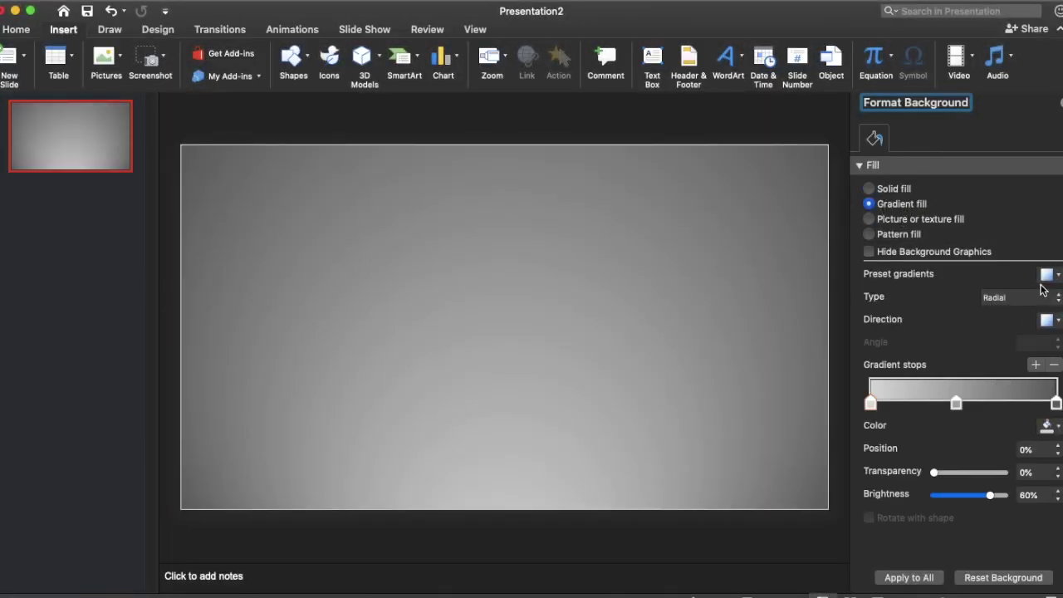
click(1048, 275)
click(949, 442)
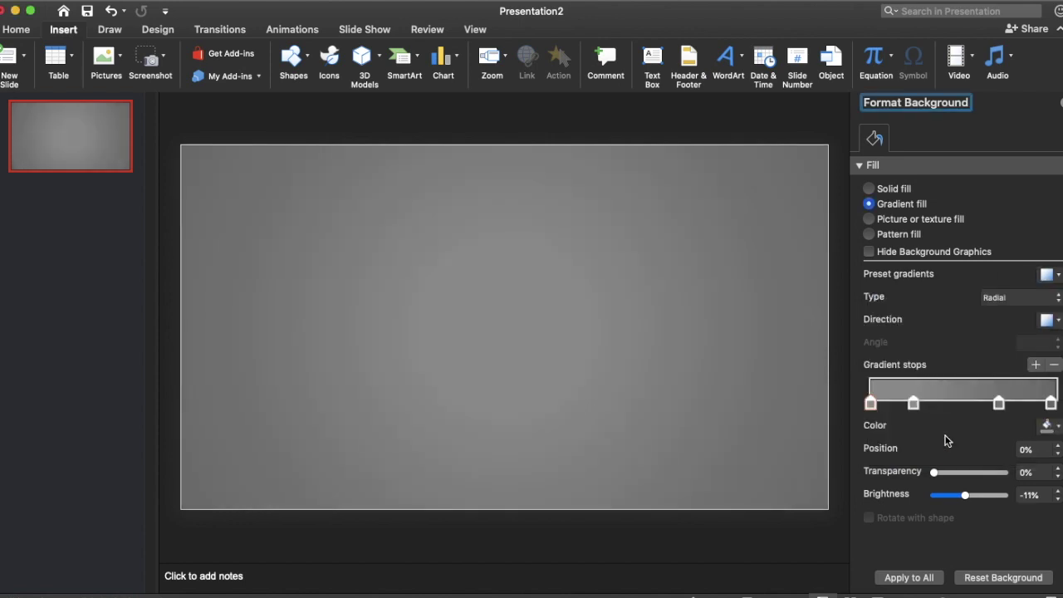
click(1029, 298)
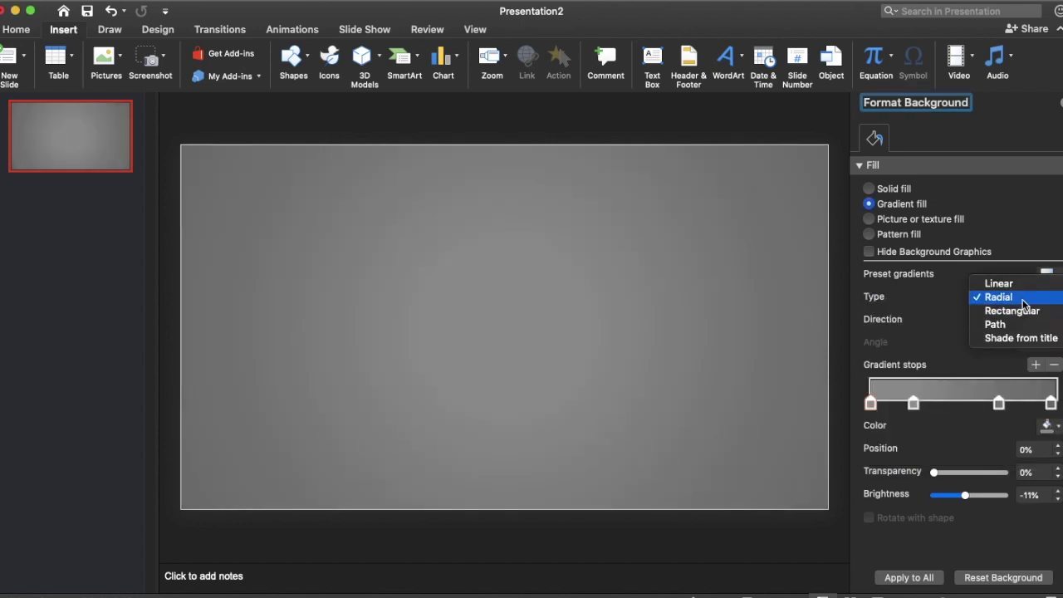
click(638, 317)
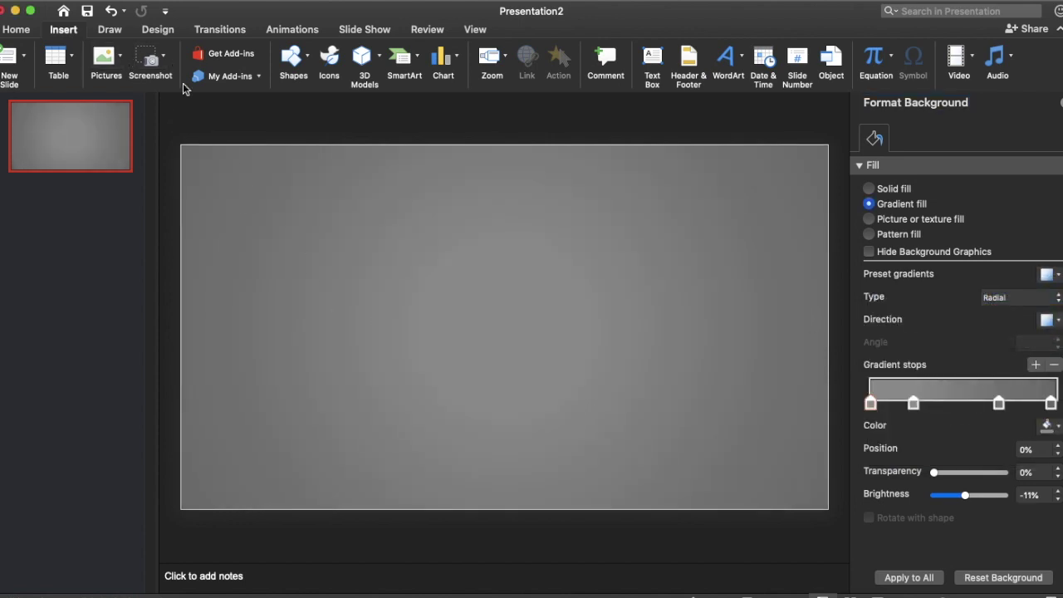
click(292, 63)
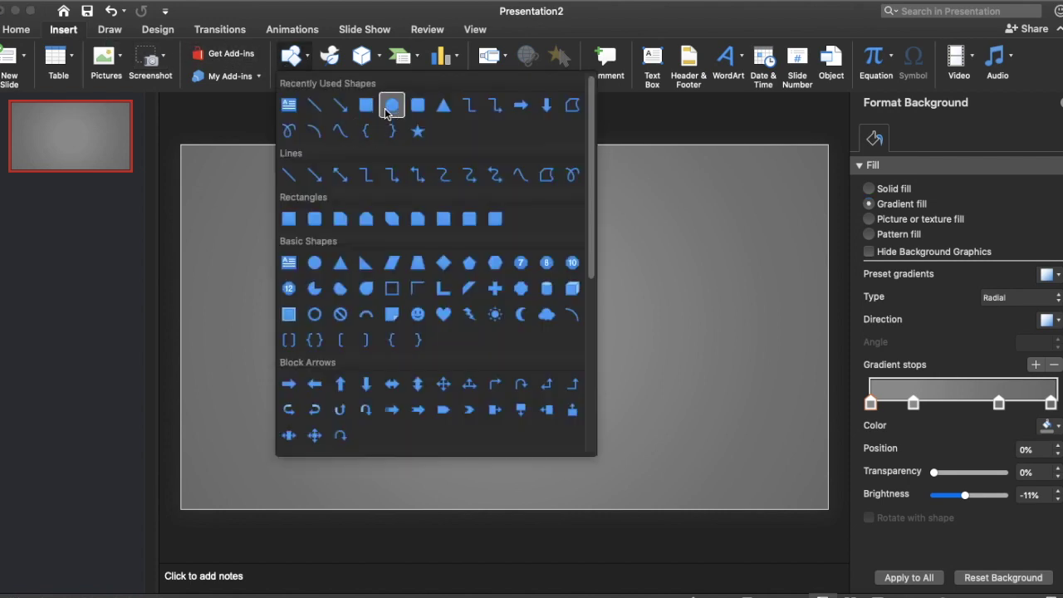
Draw an oval and set its height and width to 4 inches, making a circle.
click(387, 103)
drag(404, 327, 619, 464)
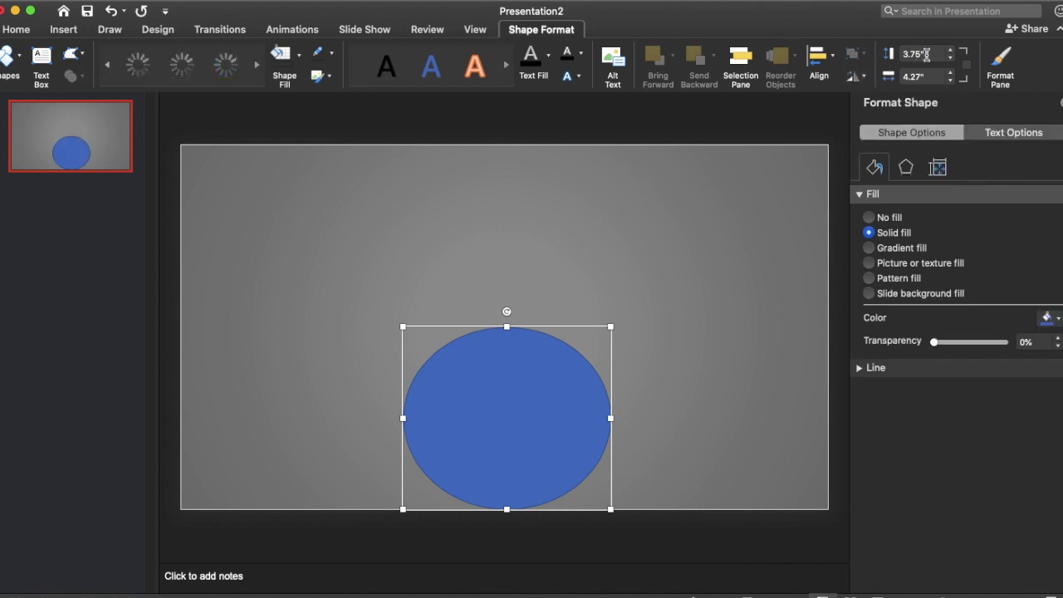
click(897, 54)
text(4)
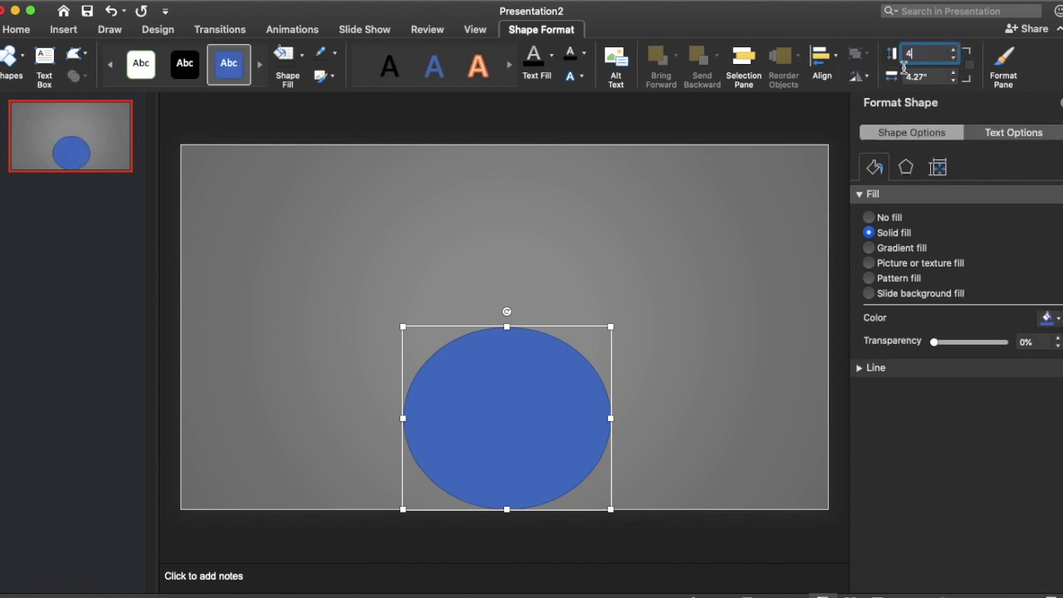
click(911, 78)
click(897, 79)
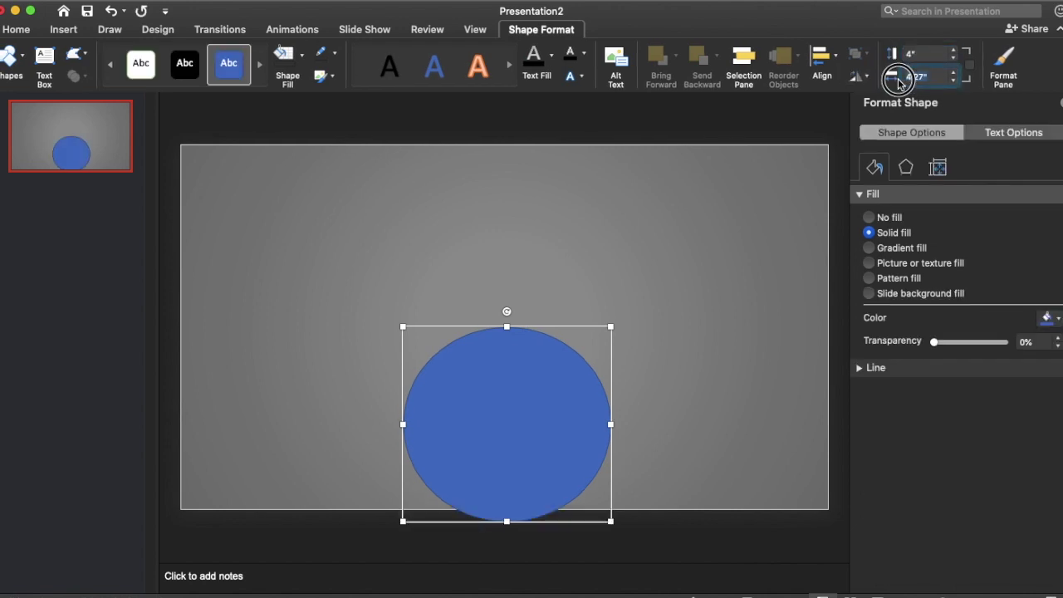
text(4)
click(793, 136)
Move the circle down onto the bottom edge and centre it horizontally on the slide.
click(502, 415)
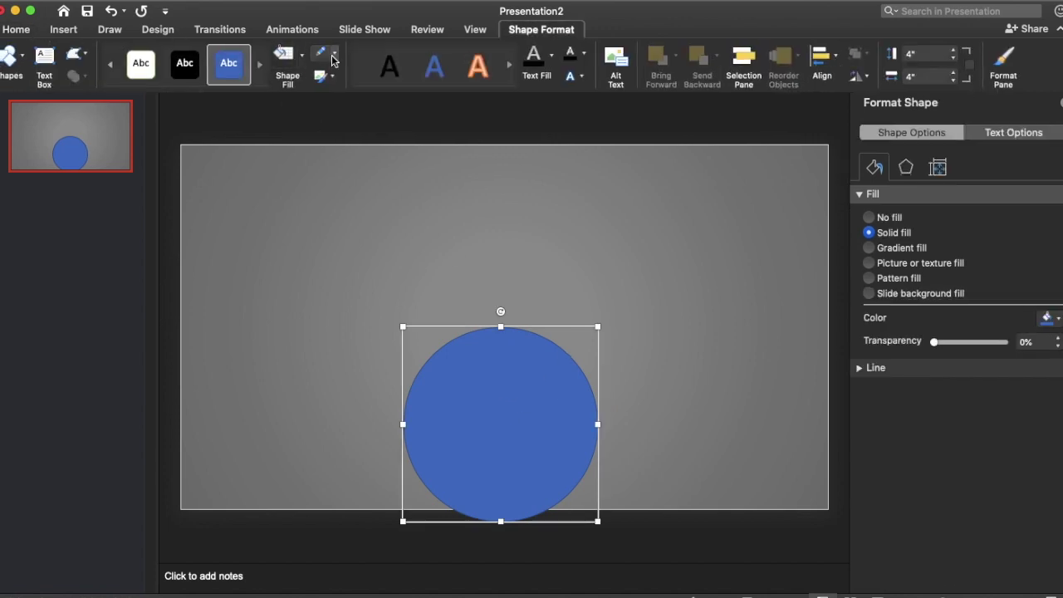
click(334, 53)
click(343, 78)
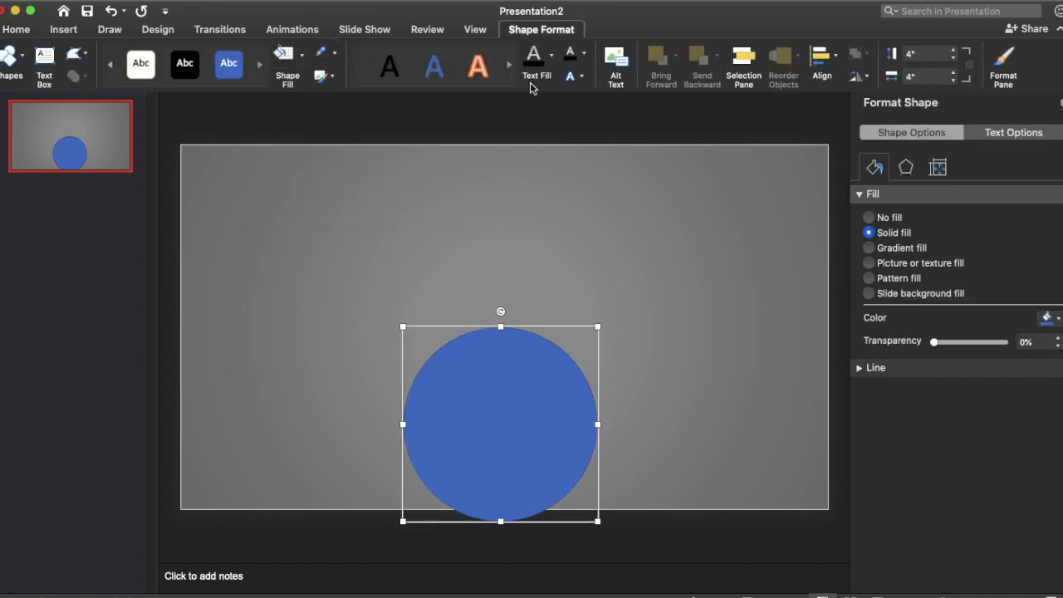
mouse_move(486, 411)
mouse_down()
mouse_move(510, 462)
mouse_move(507, 491)
mouse_up()
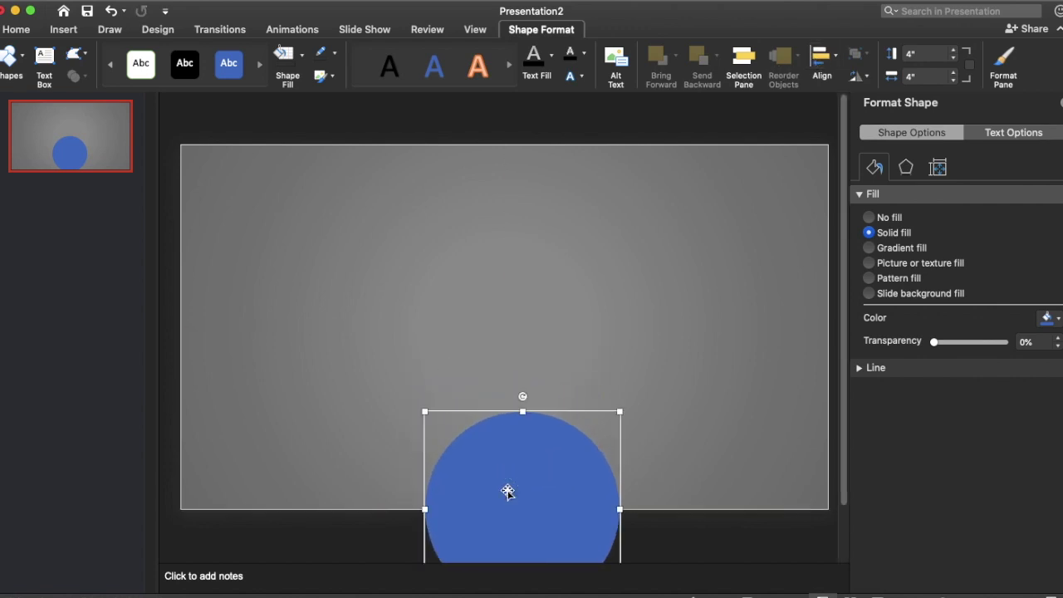
click(818, 63)
click(840, 118)
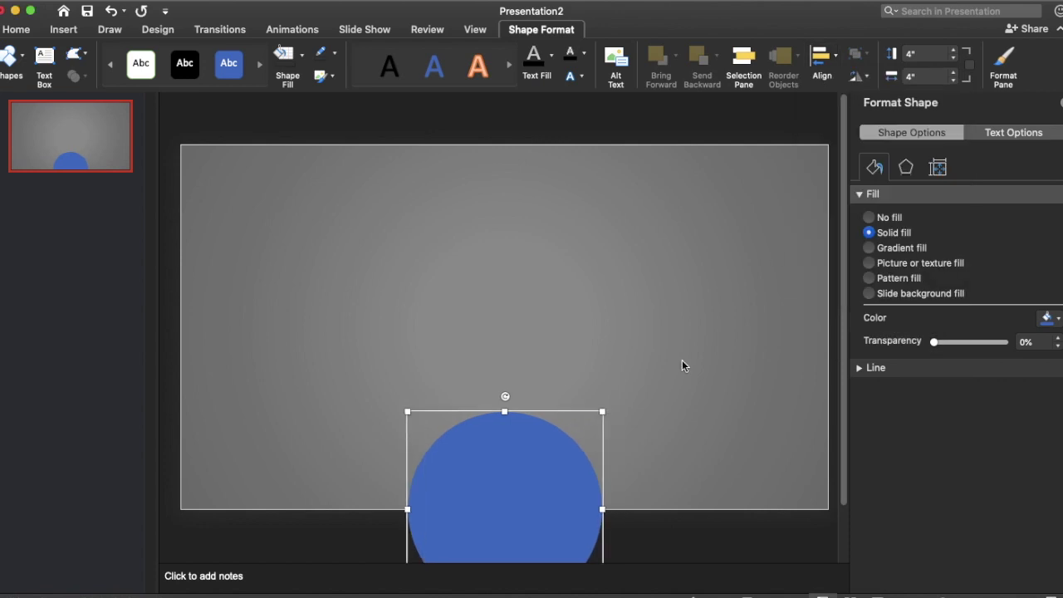
scroll(434, 386, down, 3)
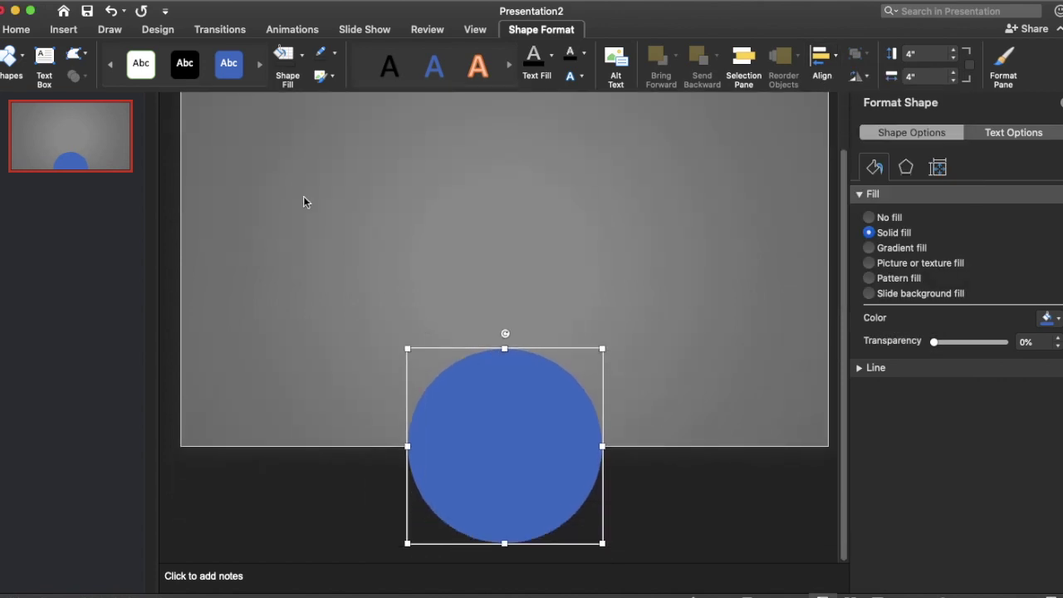
Draw a right arrow, rotate it to point straight up, and move it toward the circle.
click(12, 65)
click(236, 105)
mouse_move(513, 144)
mouse_down()
mouse_move(273, 216)
mouse_move(216, 215)
mouse_up()
drag(281, 185, 397, 225)
mouse_move(479, 169)
mouse_down()
mouse_move(424, 231)
mouse_move(385, 248)
mouse_up()
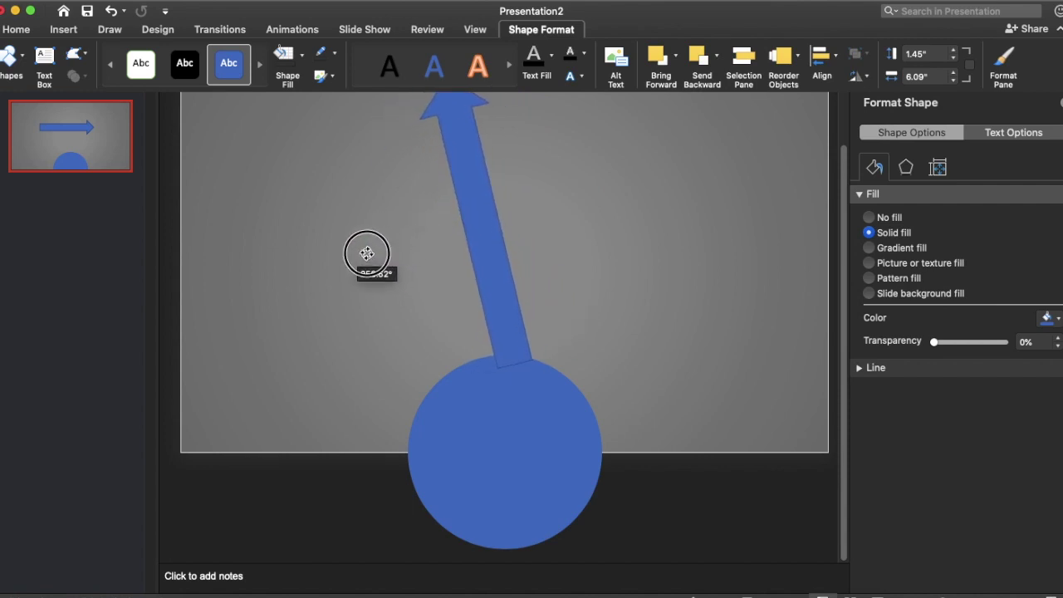
drag(384, 248, 343, 232)
drag(484, 147, 485, 235)
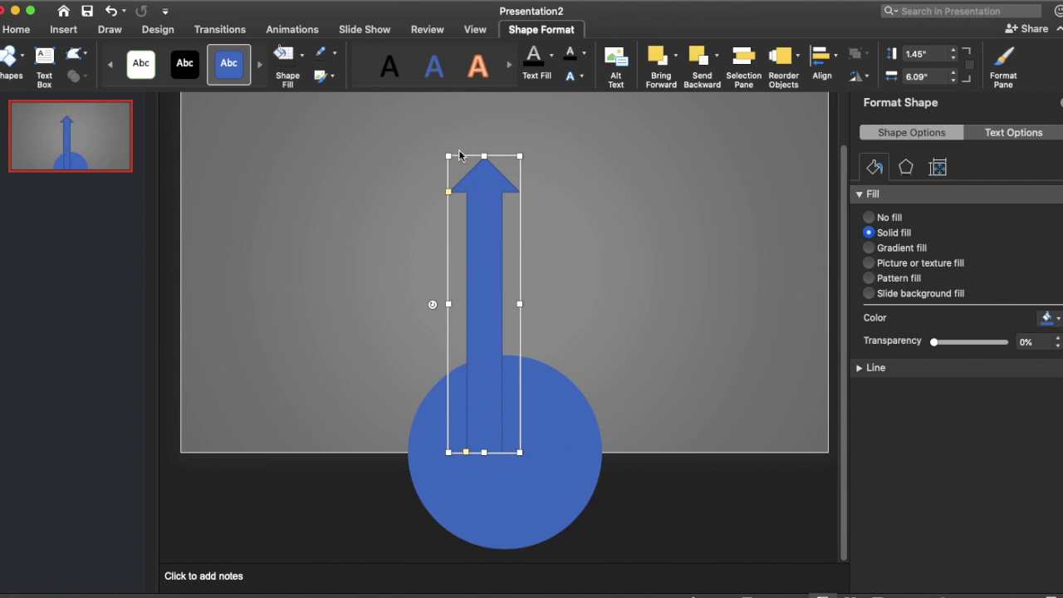
Reposition the upright arrow to the left of the circle.
click(336, 55)
click(391, 81)
mouse_move(481, 212)
mouse_down()
mouse_move(458, 212)
mouse_move(497, 199)
mouse_move(508, 144)
mouse_up()
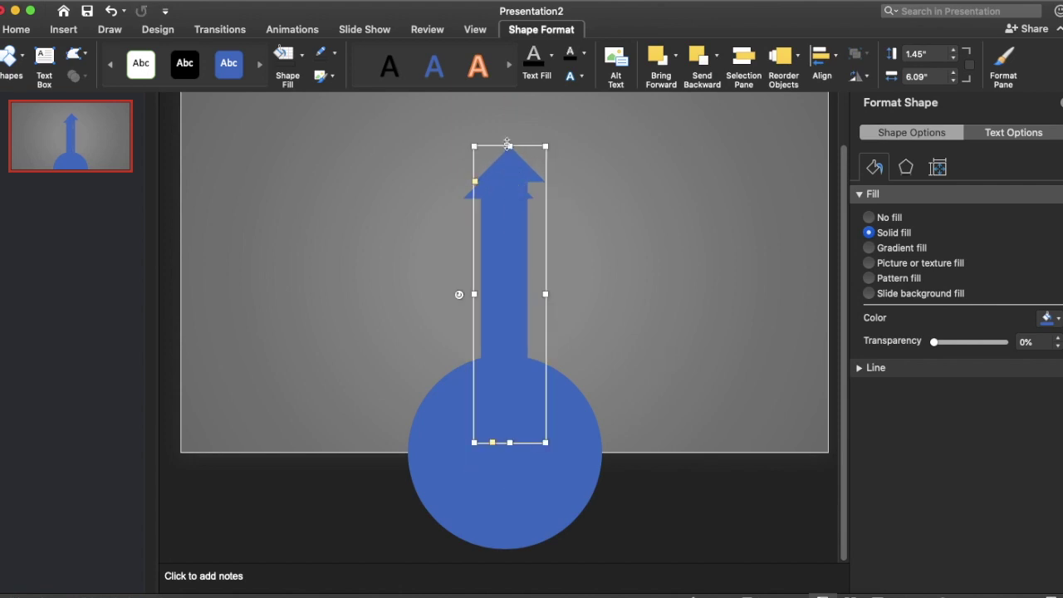
drag(460, 295, 693, 283)
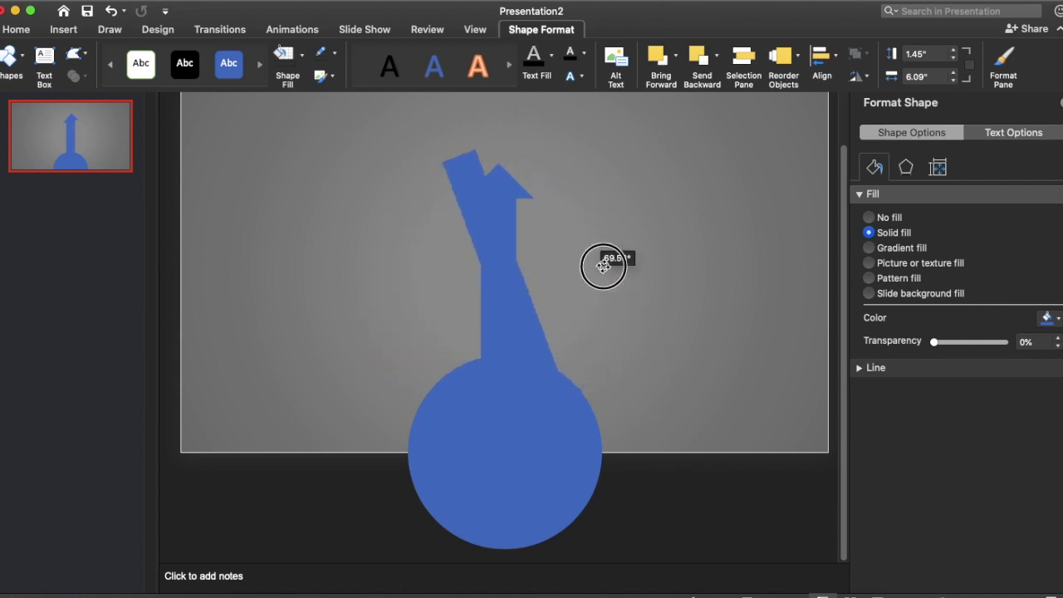
drag(693, 283, 706, 292)
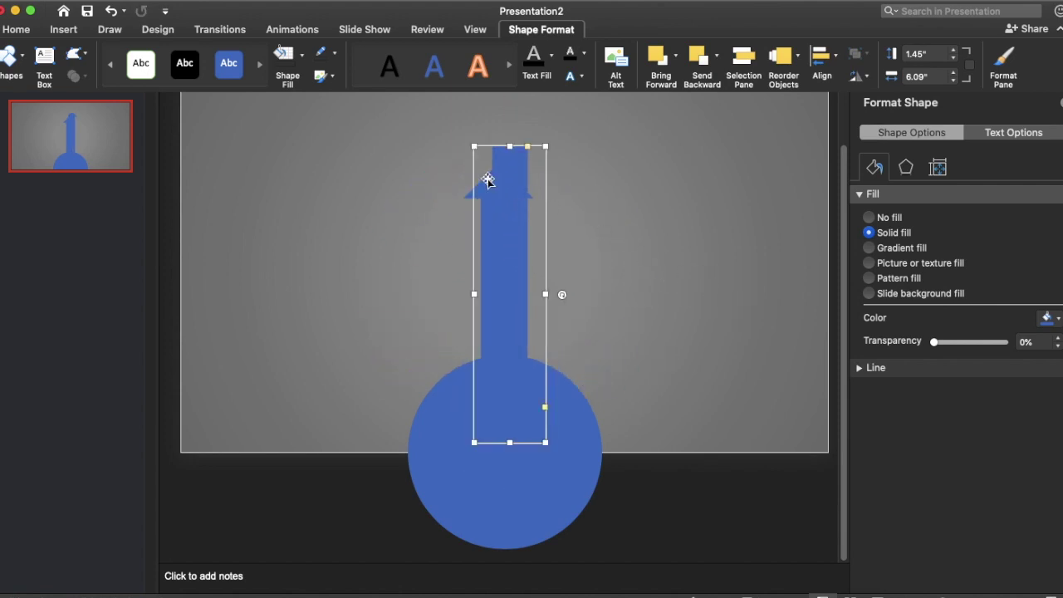
drag(507, 185, 500, 396)
Place the hidden bar beneath the arrow to extend its shaft, and select both.
mouse_move(493, 316)
mouse_down()
mouse_move(494, 249)
mouse_move(352, 238)
mouse_up()
drag(504, 477, 369, 494)
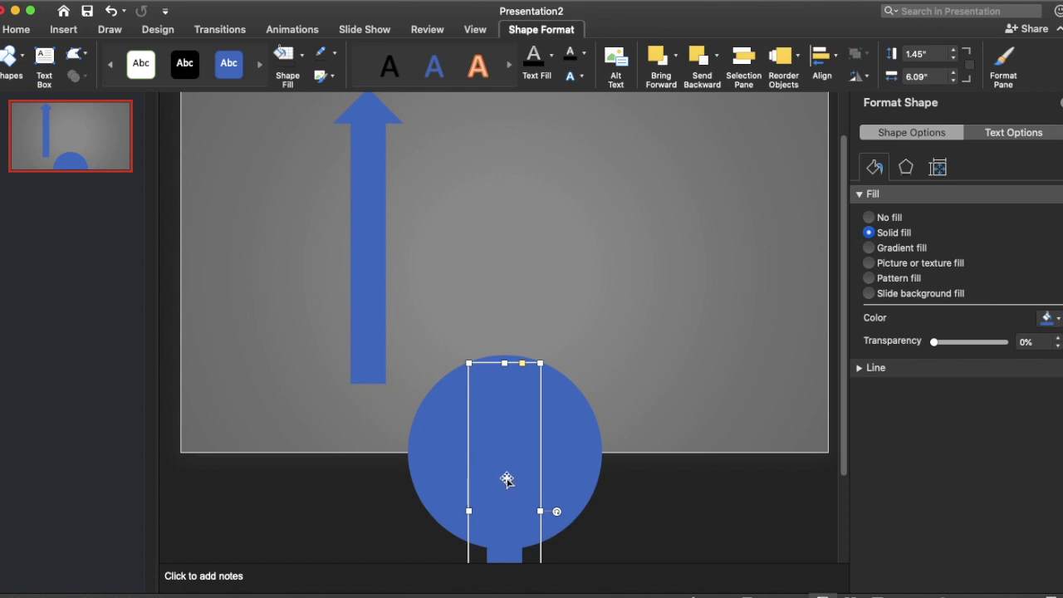
drag(369, 494, 368, 496)
shift+click(364, 340)
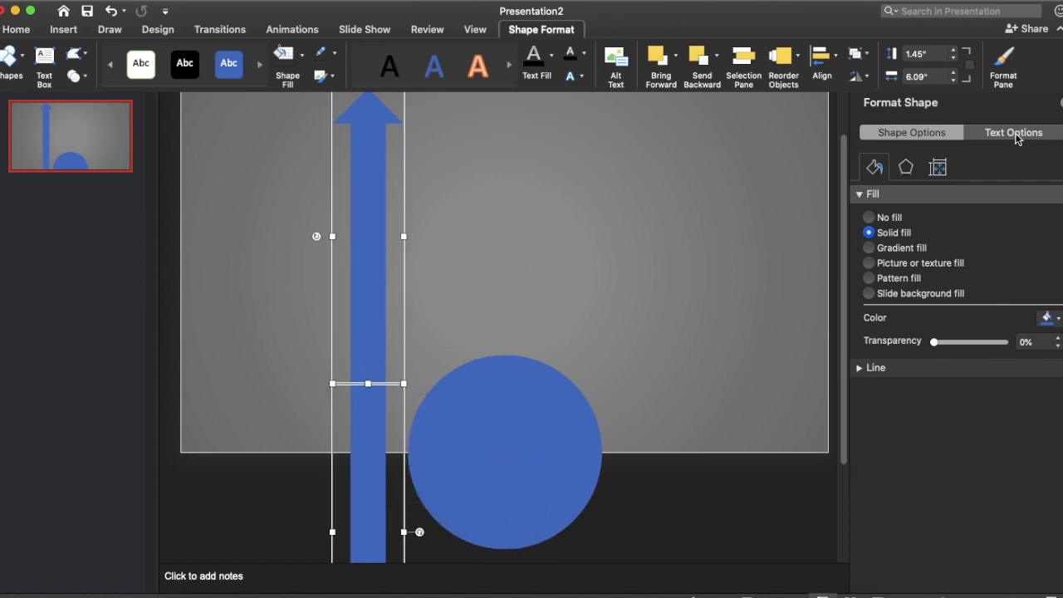
Give the arrow an outer shadow: 60% transparency, 104% size, 15 pt blur, 45°, 7 pt distance.
click(906, 168)
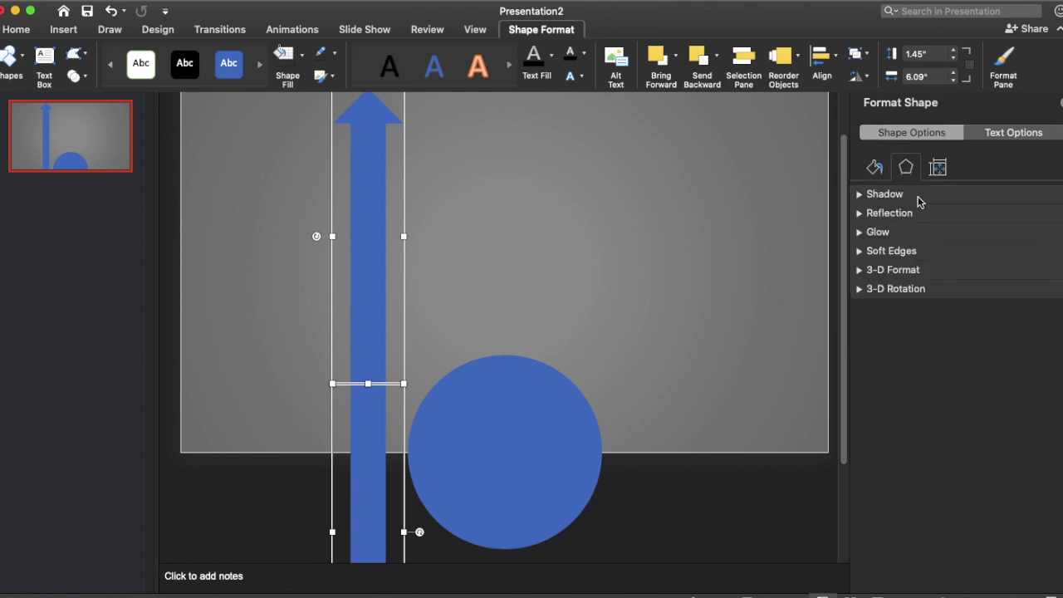
click(918, 194)
click(1047, 220)
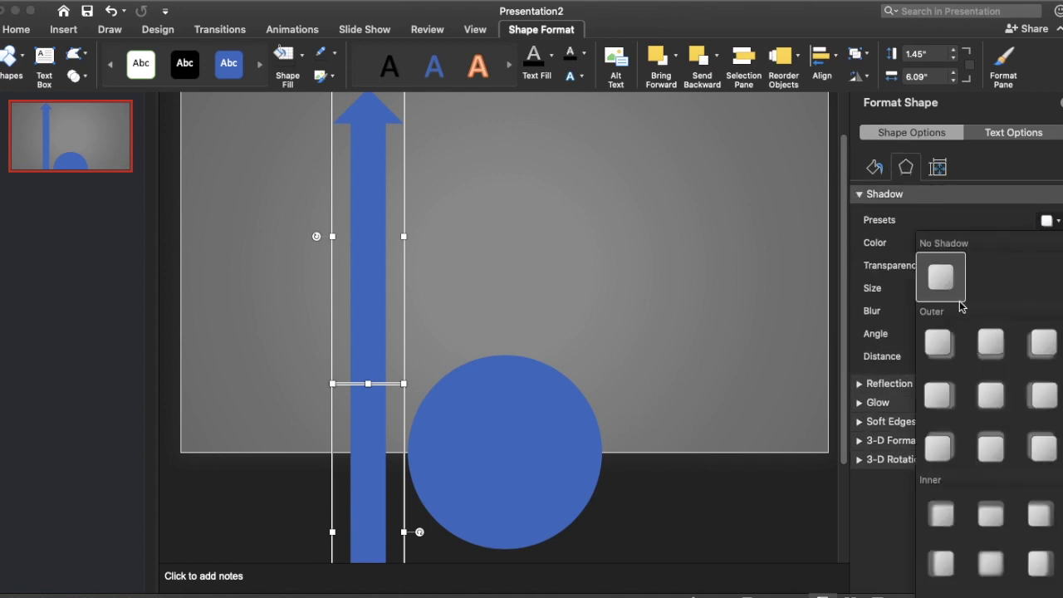
click(938, 340)
click(941, 365)
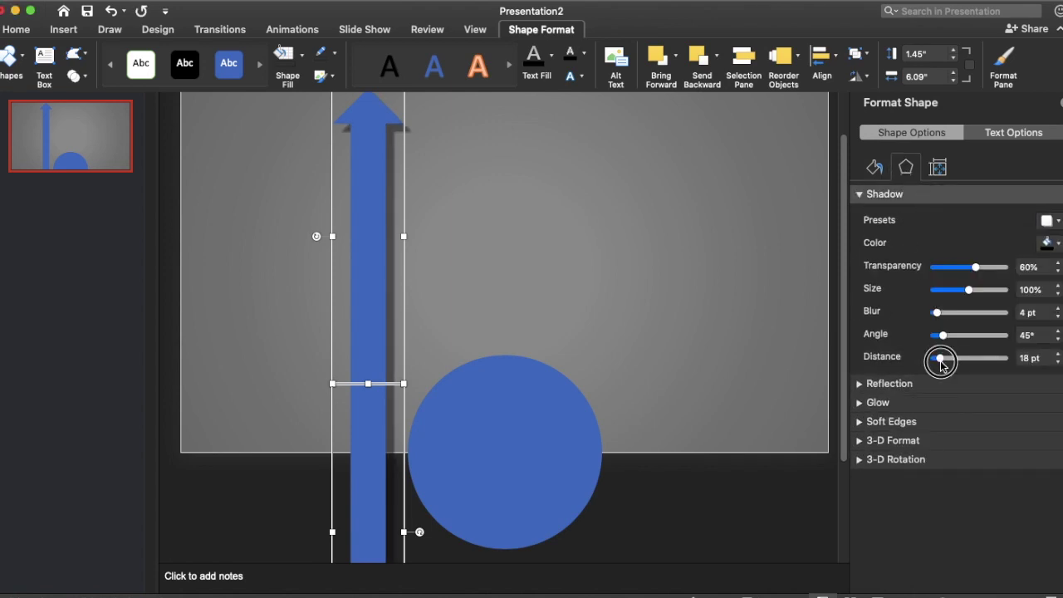
drag(940, 367, 937, 366)
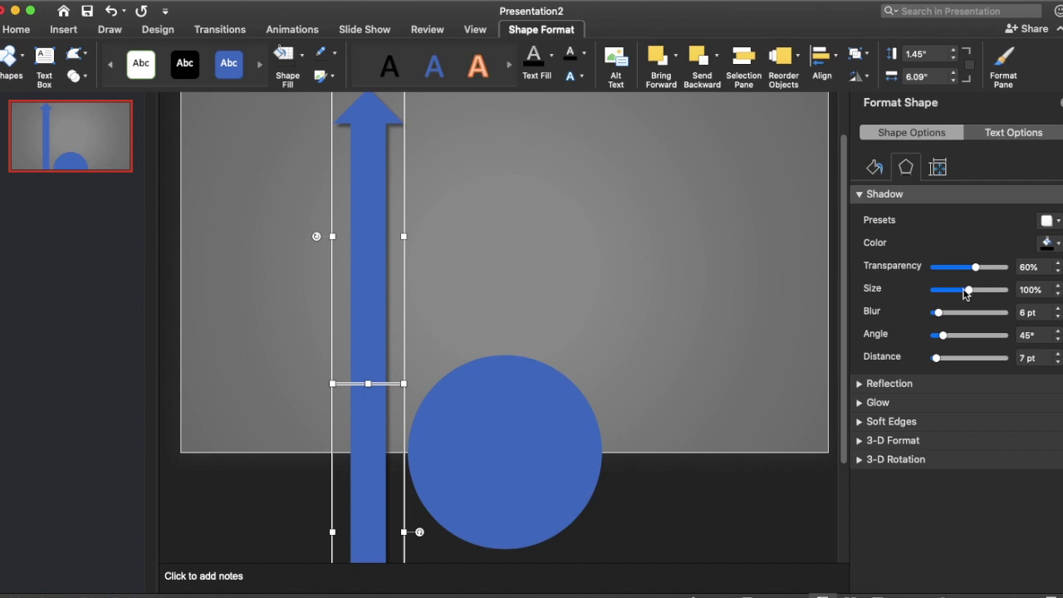
drag(969, 292, 970, 292)
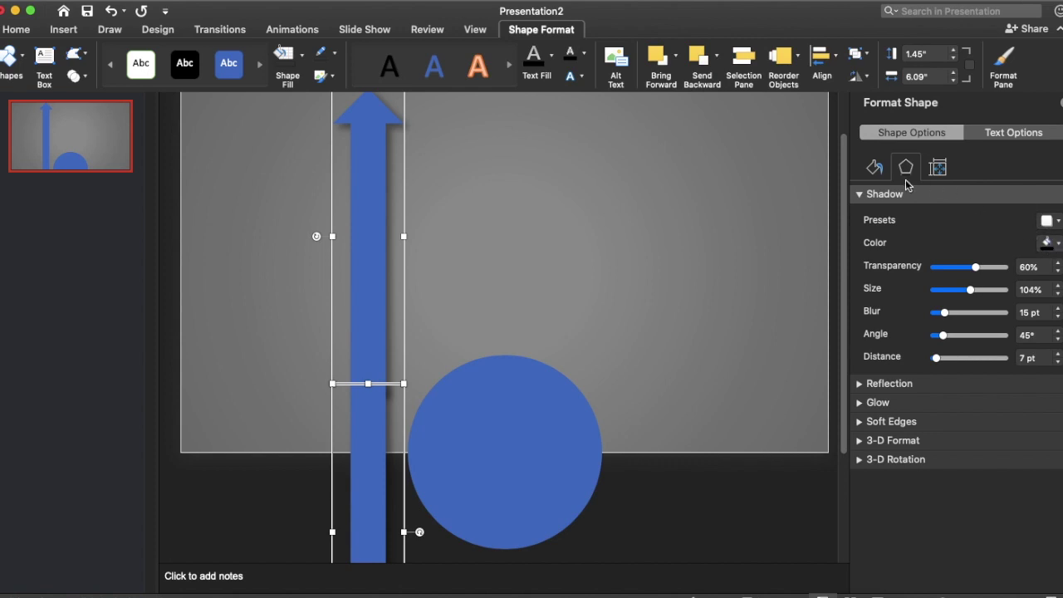
click(876, 168)
Fill the arrow with a custom dark purple colour.
click(1056, 318)
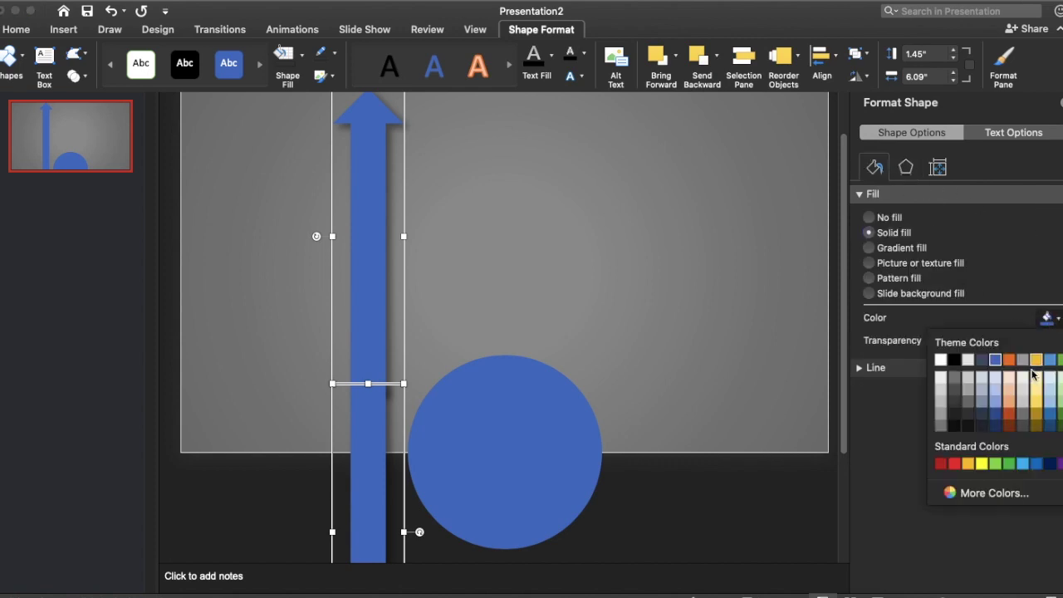
click(1059, 463)
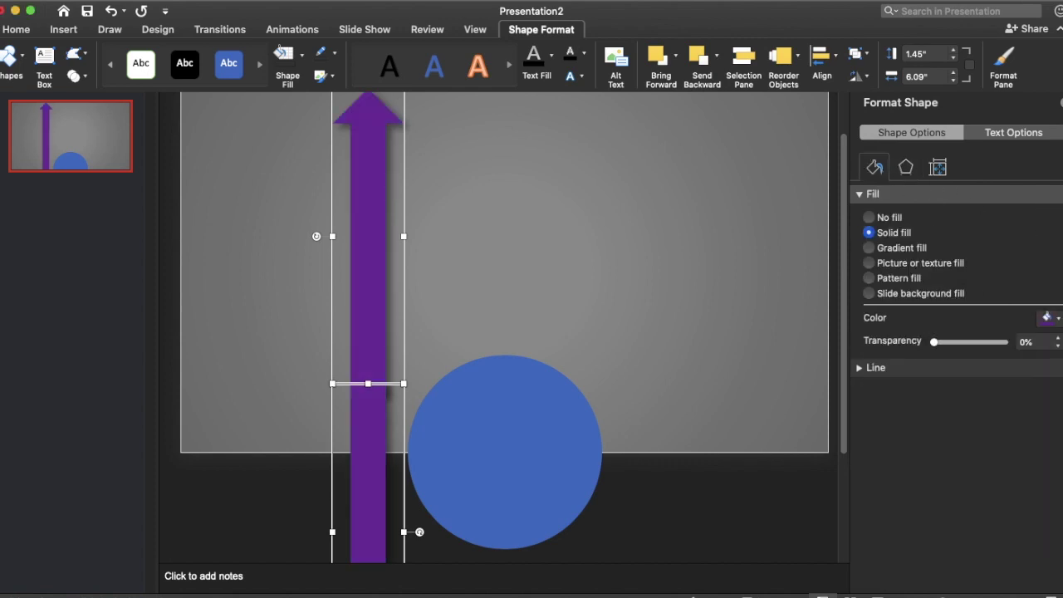
click(1044, 321)
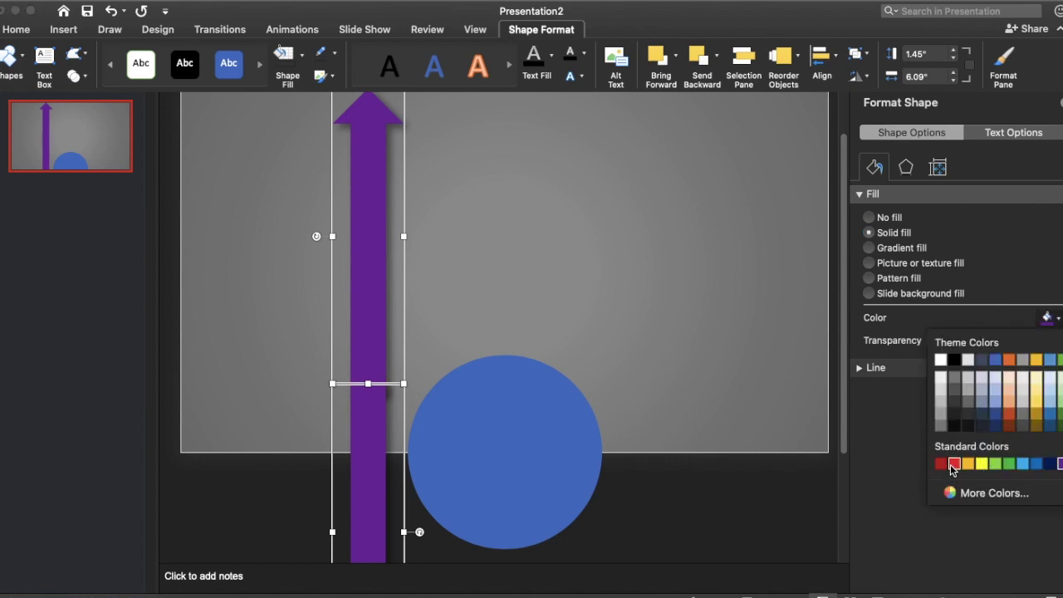
click(954, 492)
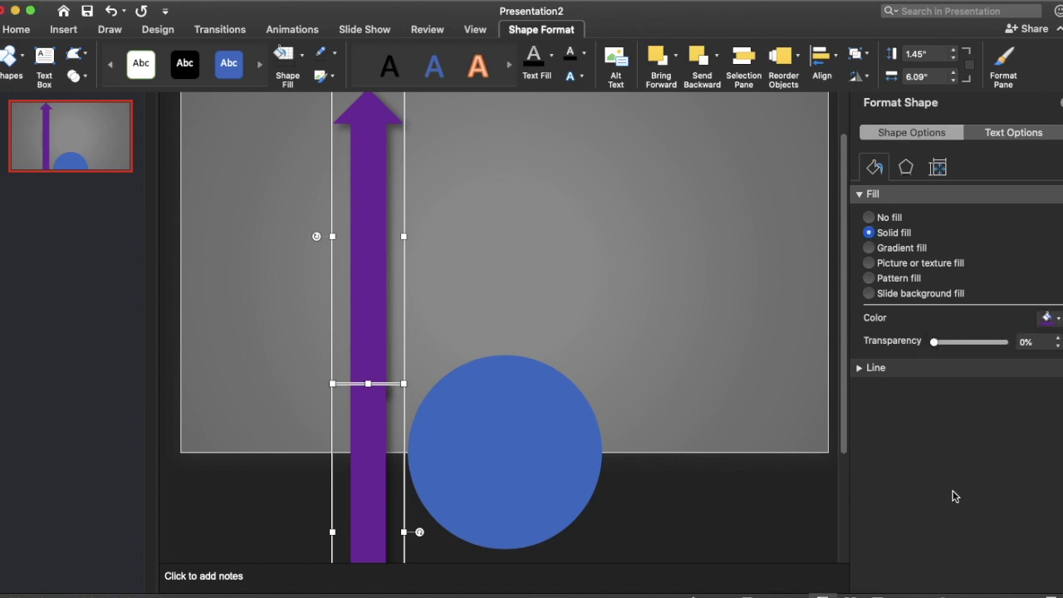
mouse_move(512, 234)
mouse_down()
mouse_move(526, 226)
mouse_move(539, 244)
mouse_up()
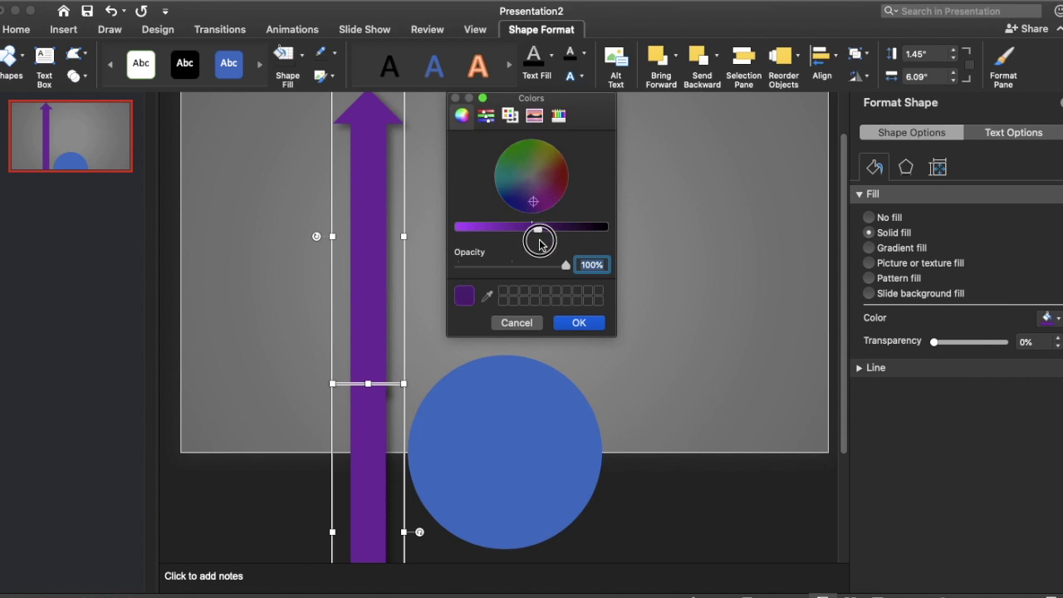
click(579, 323)
Move the arrow over the circle and shorten it from the top.
mouse_move(368, 278)
mouse_down()
mouse_move(494, 370)
mouse_move(483, 342)
mouse_up()
drag(492, 161, 493, 195)
click(644, 276)
click(487, 514)
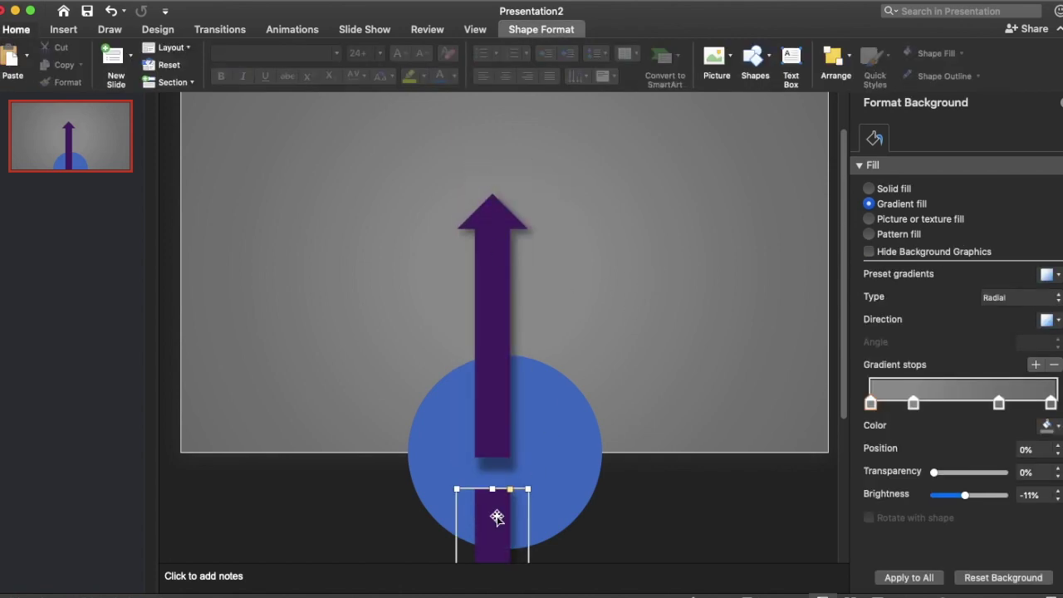
Move the rectangle up to the arrow's shaft and group the two shapes.
drag(495, 509, 493, 471)
click(627, 343)
click(496, 405)
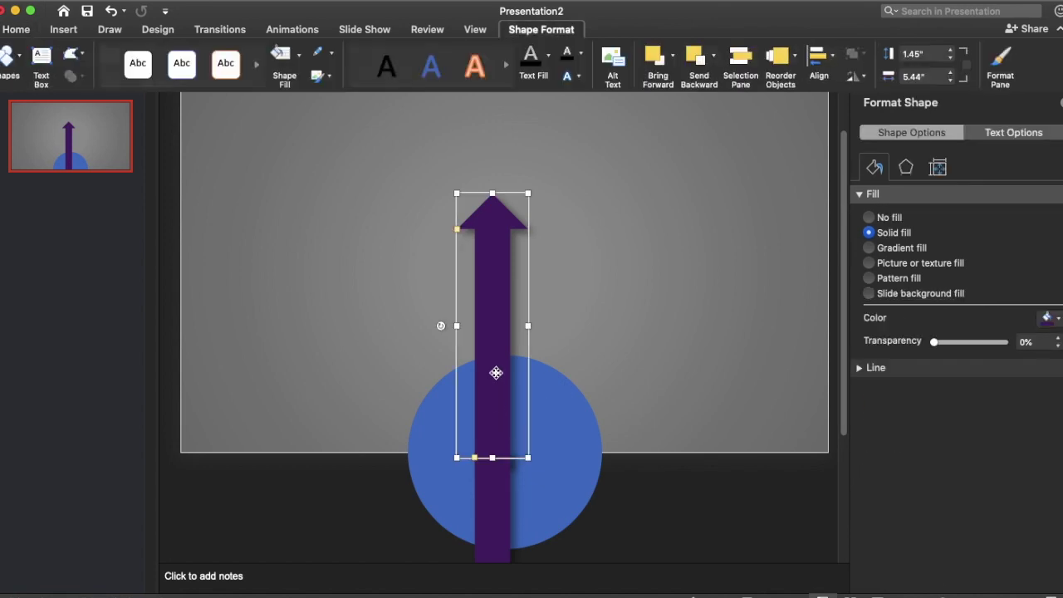
shift+click(491, 502)
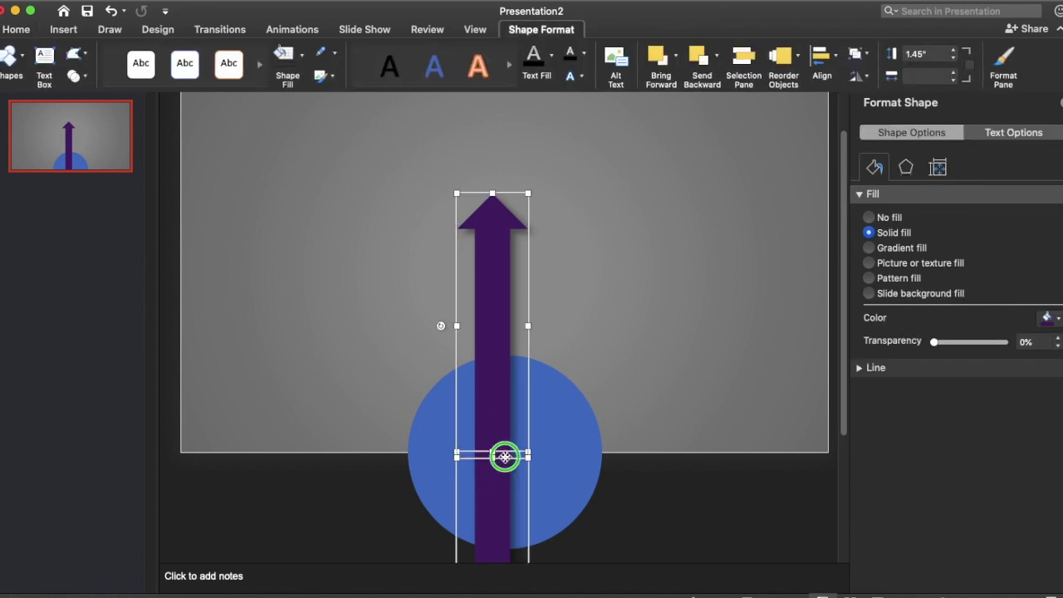
right_click(505, 456)
click(703, 418)
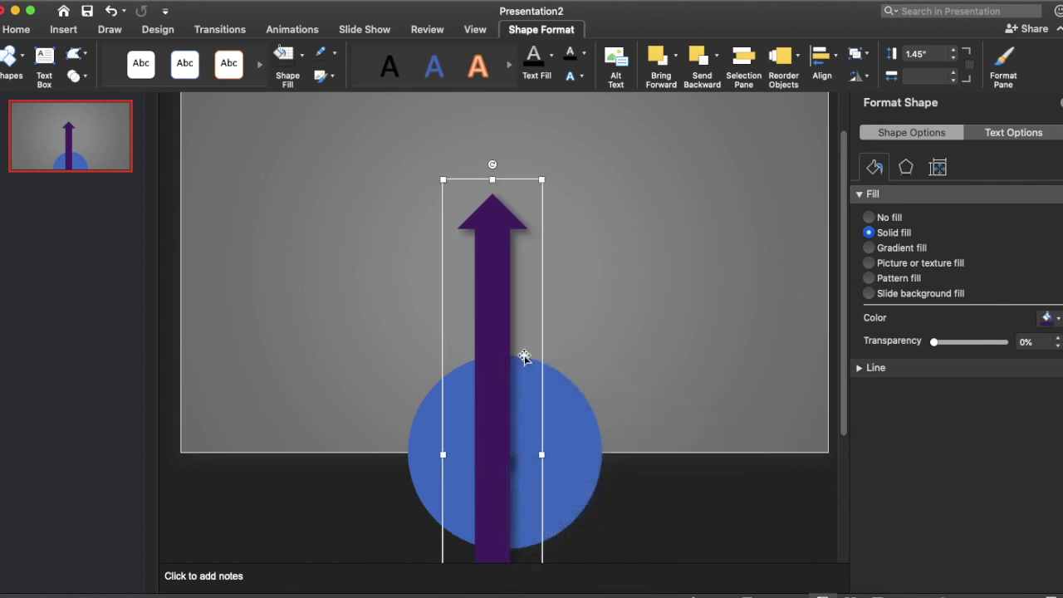
Shorten the grouped arrow to 9.8 inches and tilt it left to about 338°.
drag(481, 299, 493, 300)
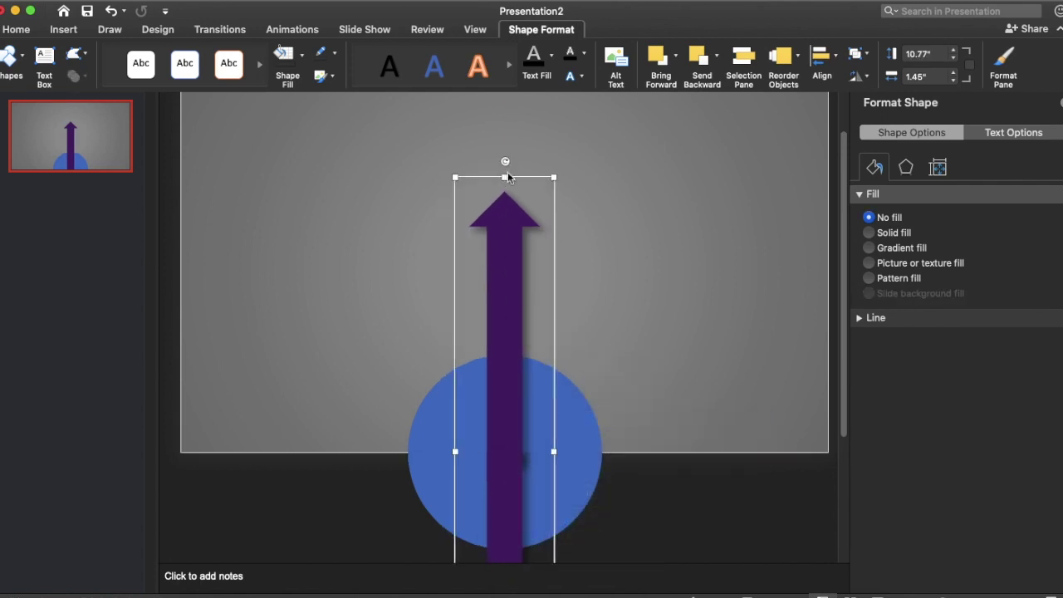
mouse_move(505, 159)
mouse_down()
mouse_move(463, 332)
mouse_move(462, 245)
mouse_up()
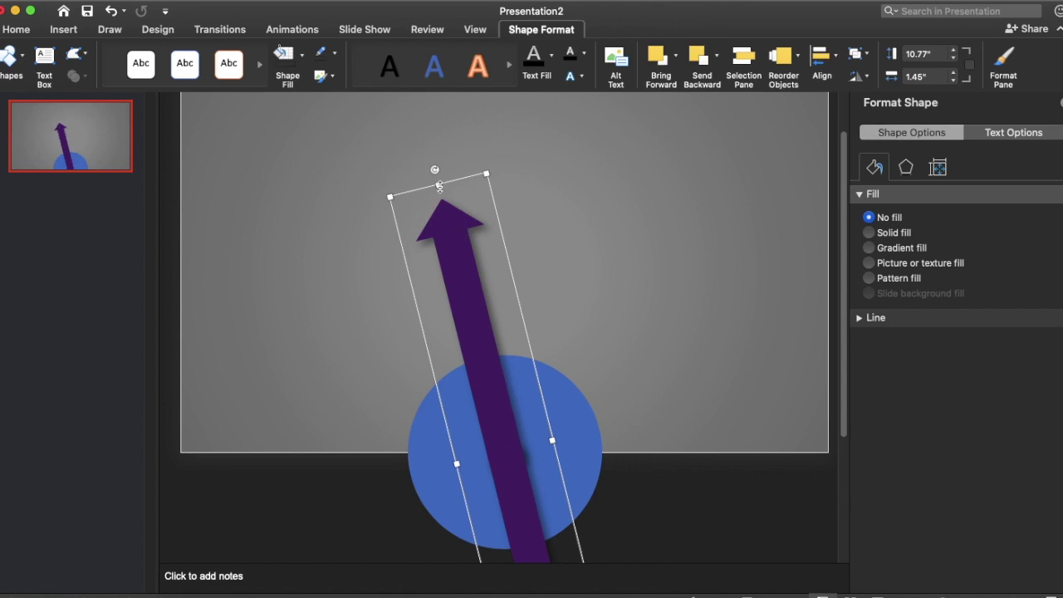
drag(439, 186, 449, 231)
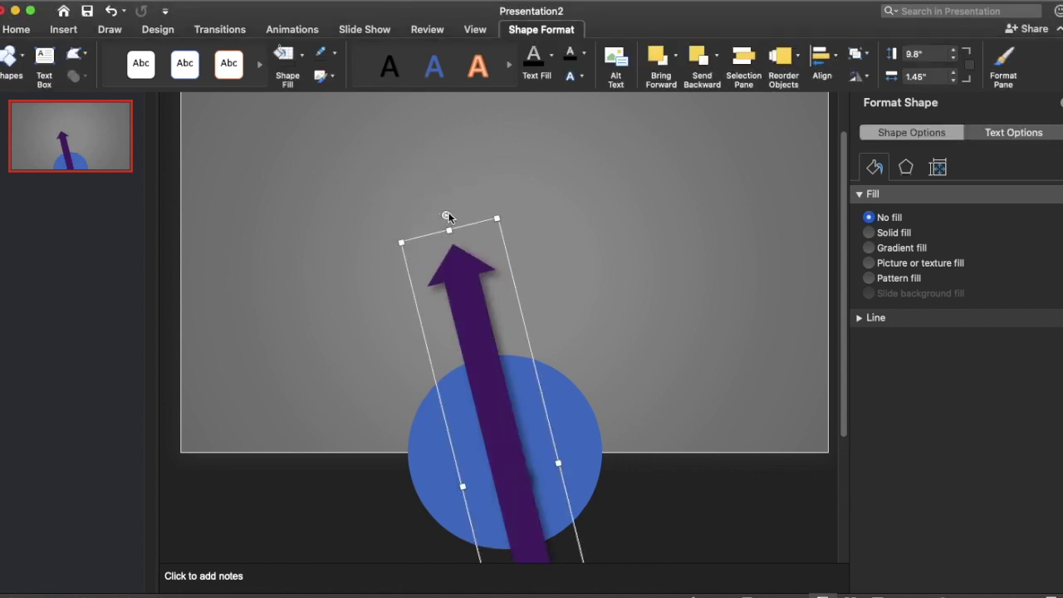
mouse_move(446, 215)
mouse_down()
mouse_move(524, 273)
mouse_move(573, 347)
mouse_up()
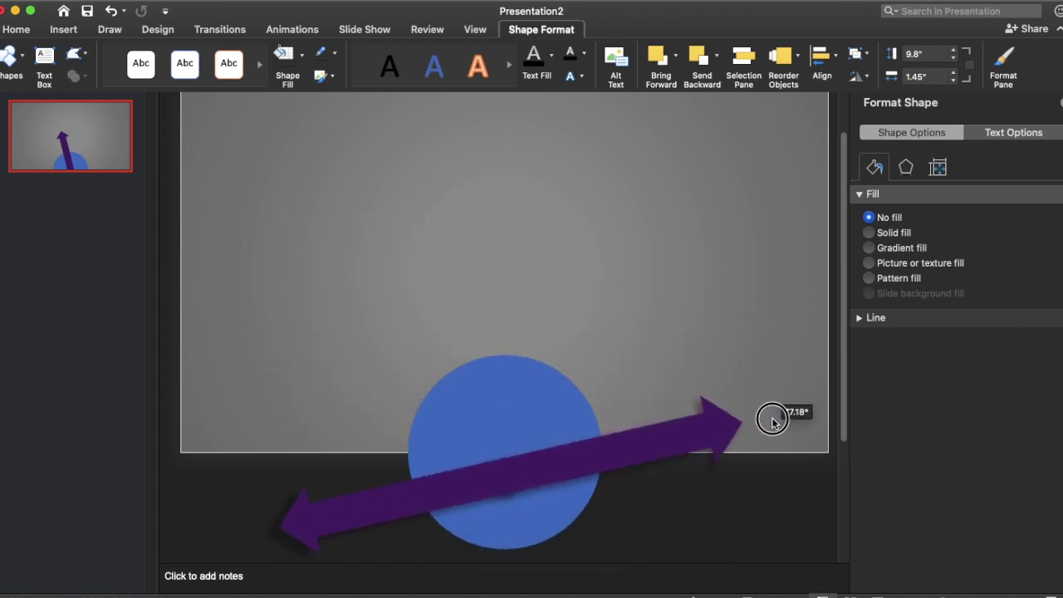
drag(573, 347, 431, 320)
click(541, 378)
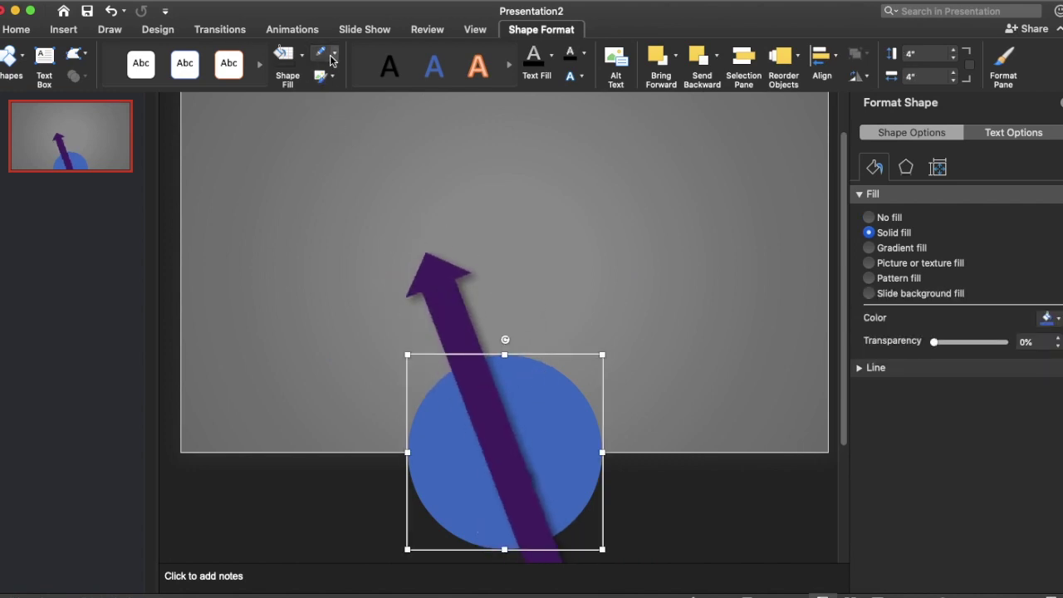
Draw a large oval over the lower slide and size it to 8 by 8 inches.
click(70, 32)
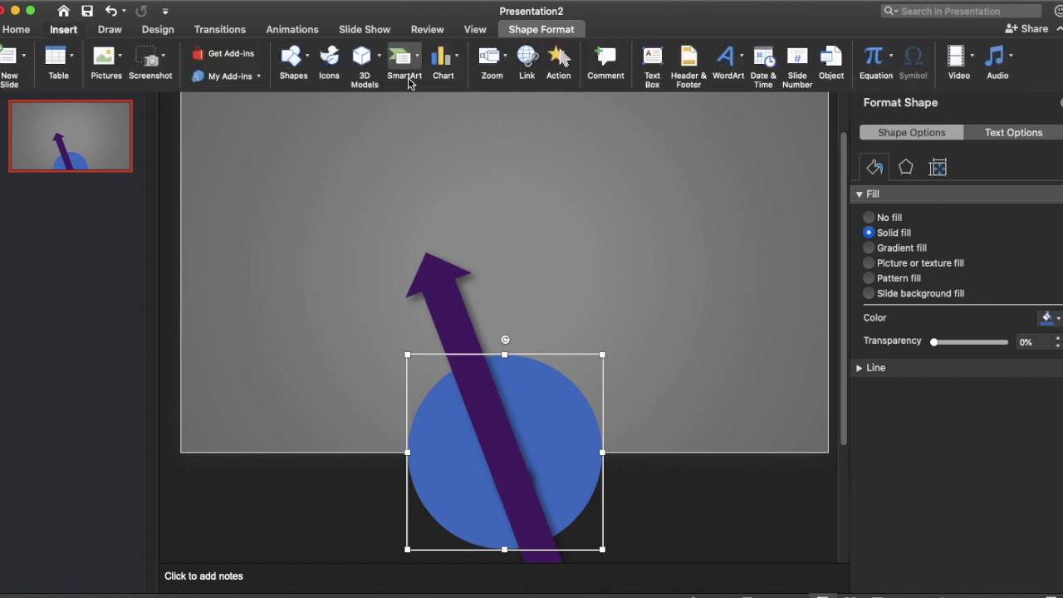
click(293, 59)
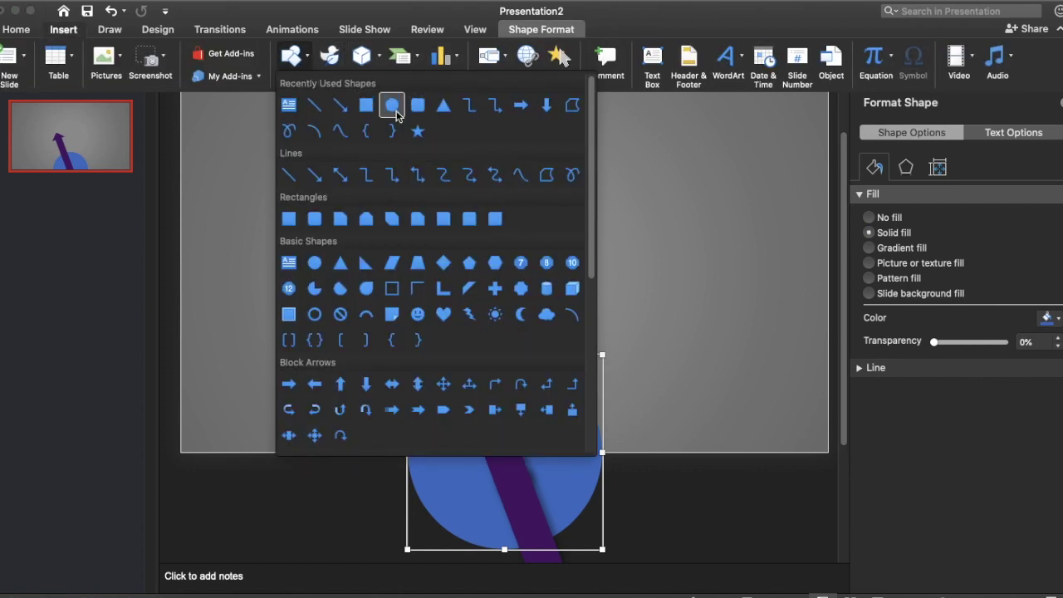
click(389, 105)
drag(261, 317, 543, 440)
drag(479, 333, 474, 303)
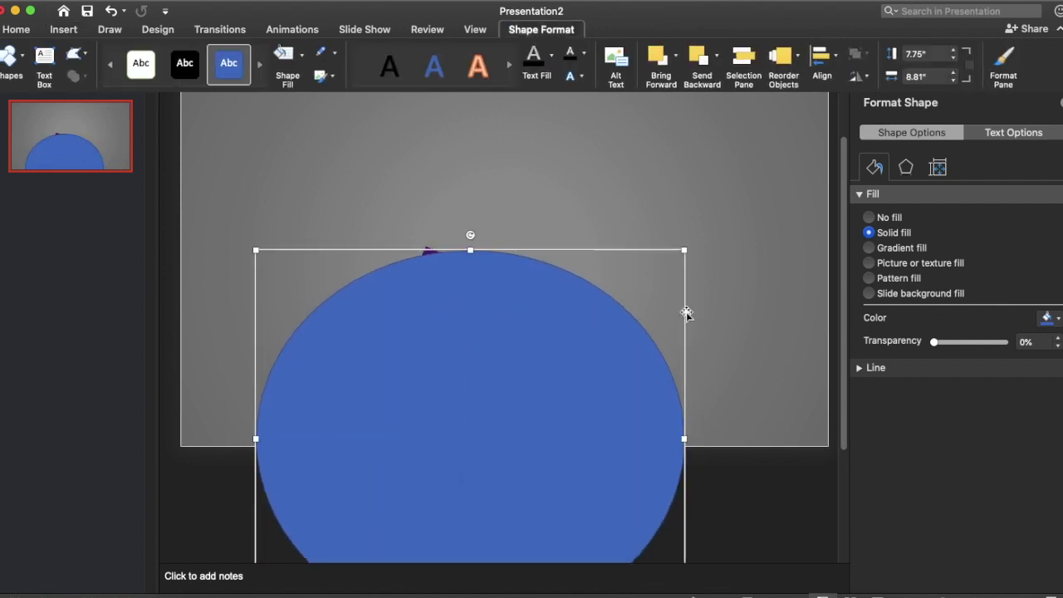
click(921, 55)
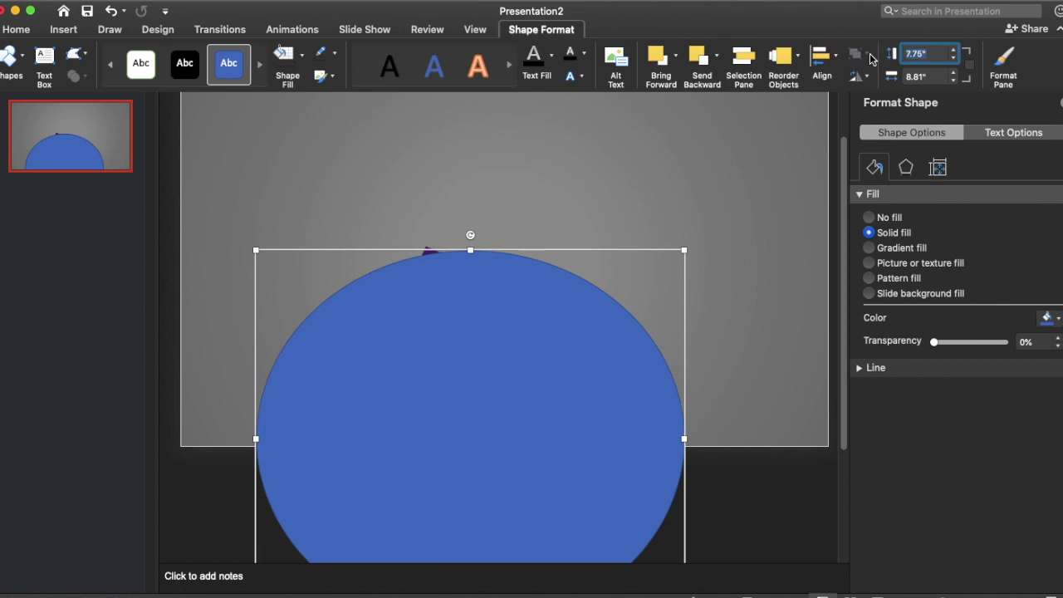
text(8)
click(932, 75)
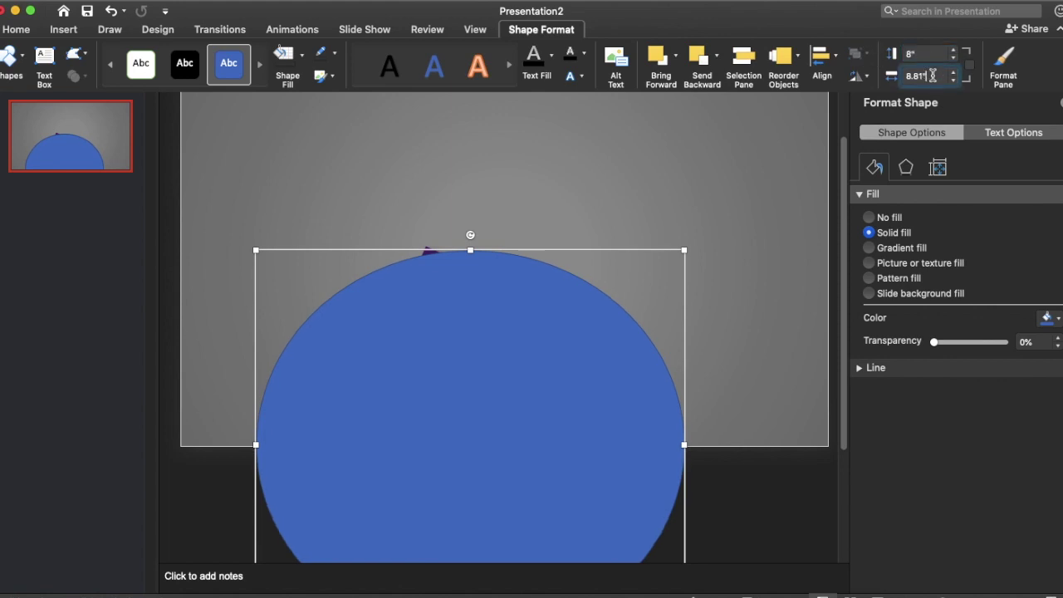
text(8)
click(815, 130)
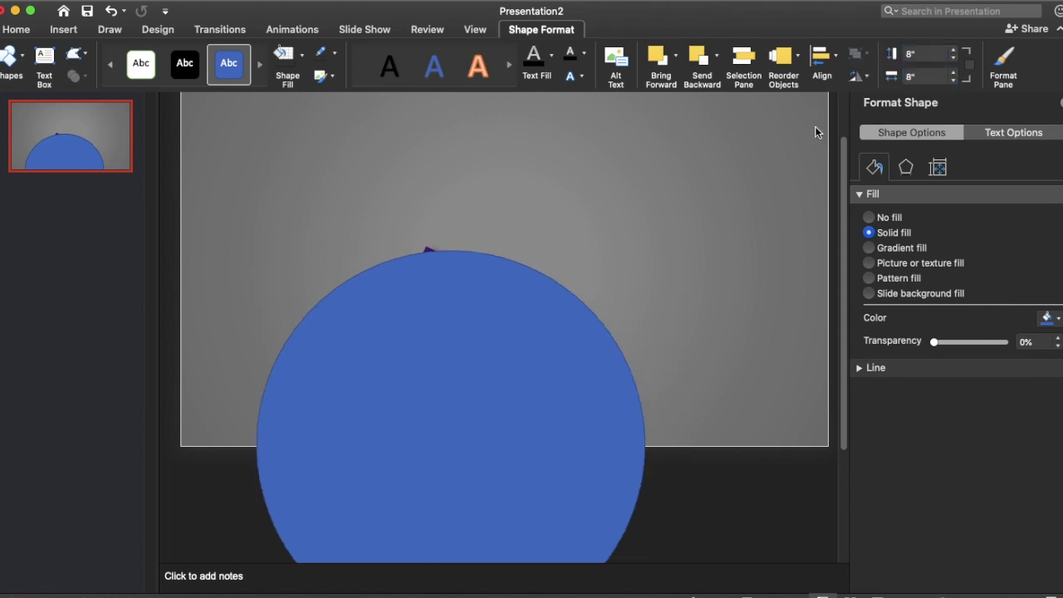
Fill the large circle grey at 26% transparency and send it to the back.
click(513, 266)
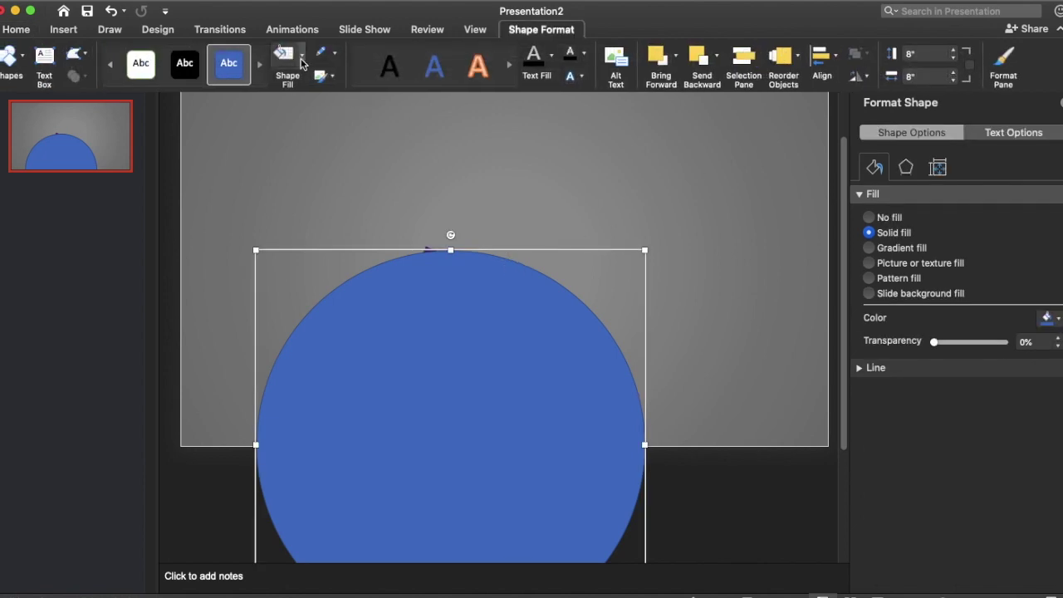
click(295, 61)
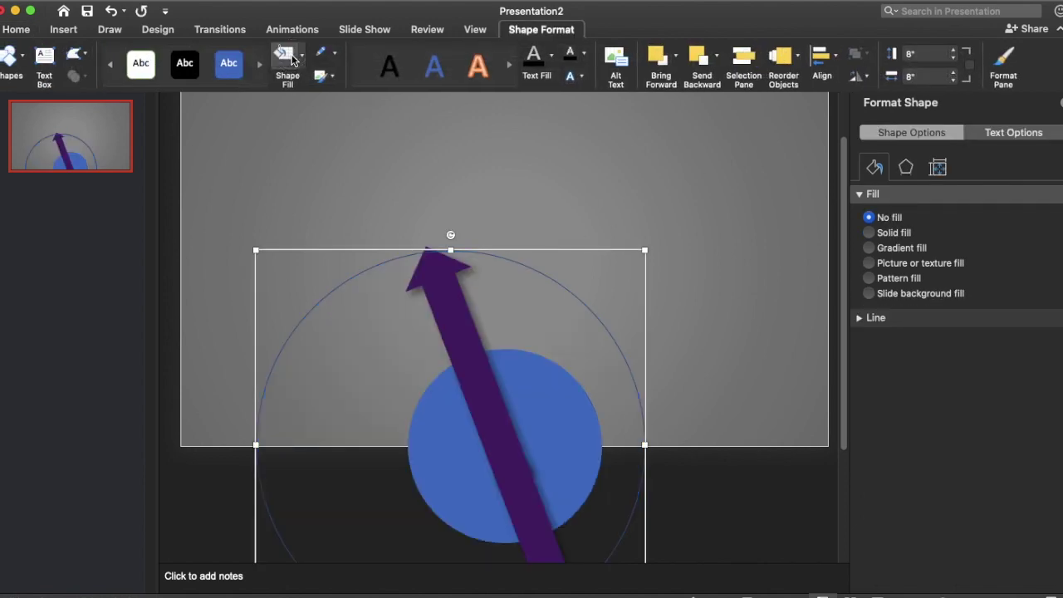
click(300, 63)
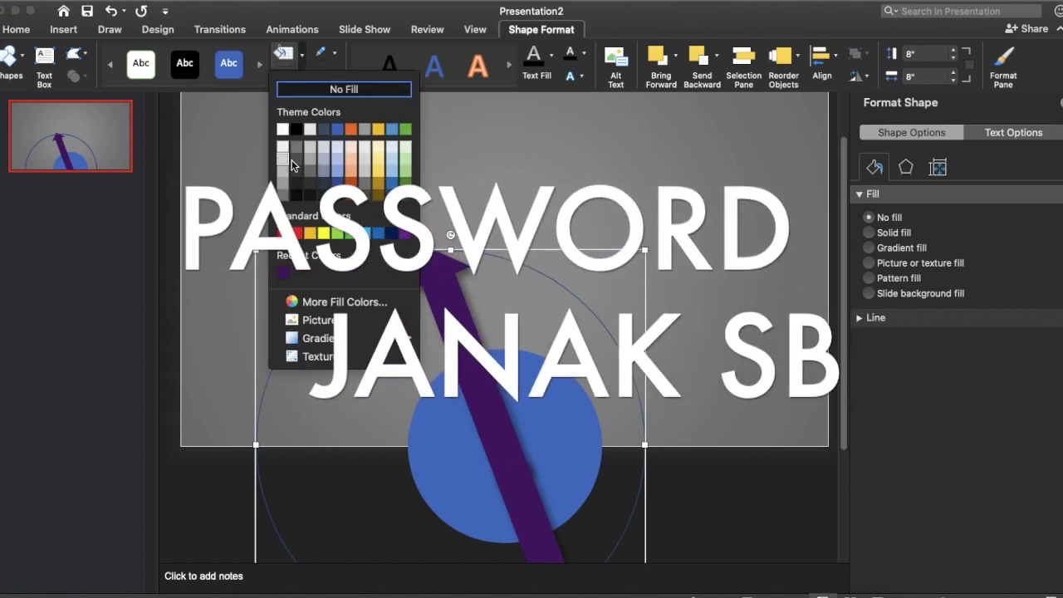
click(307, 171)
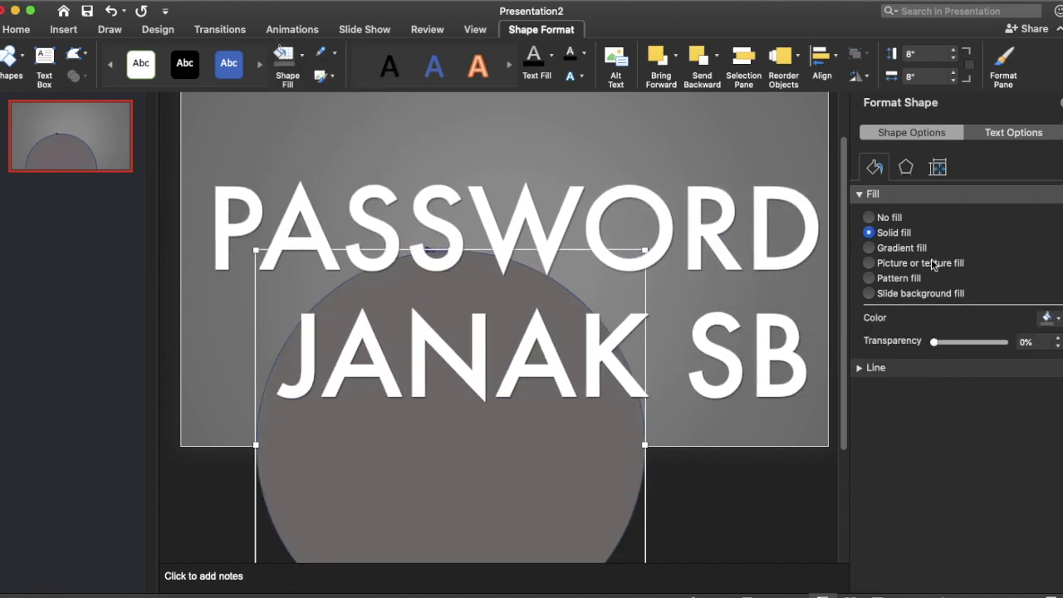
drag(934, 341, 957, 346)
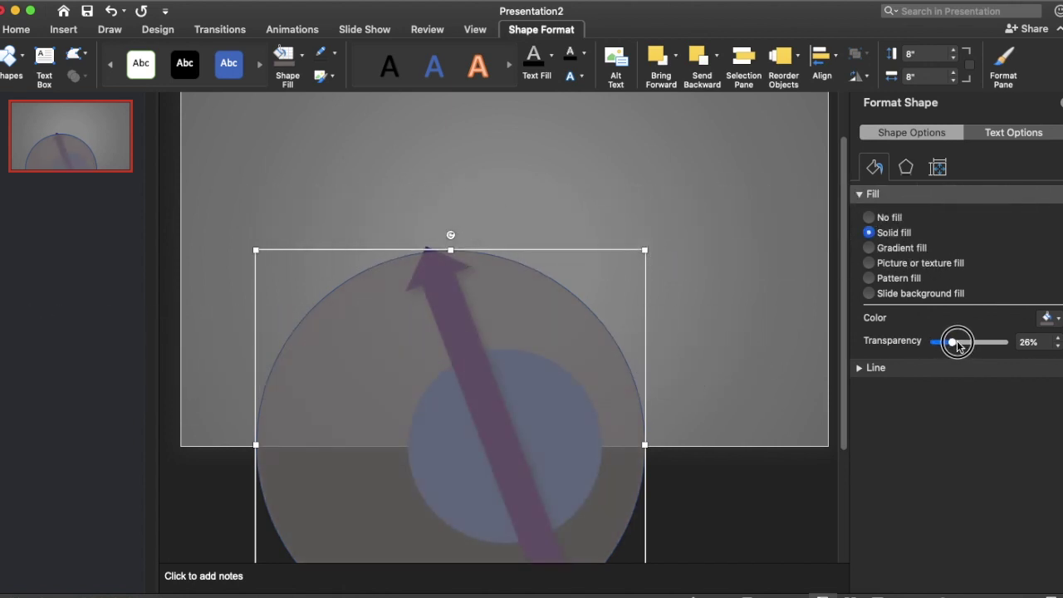
right_click(587, 331)
mouse_move(636, 387)
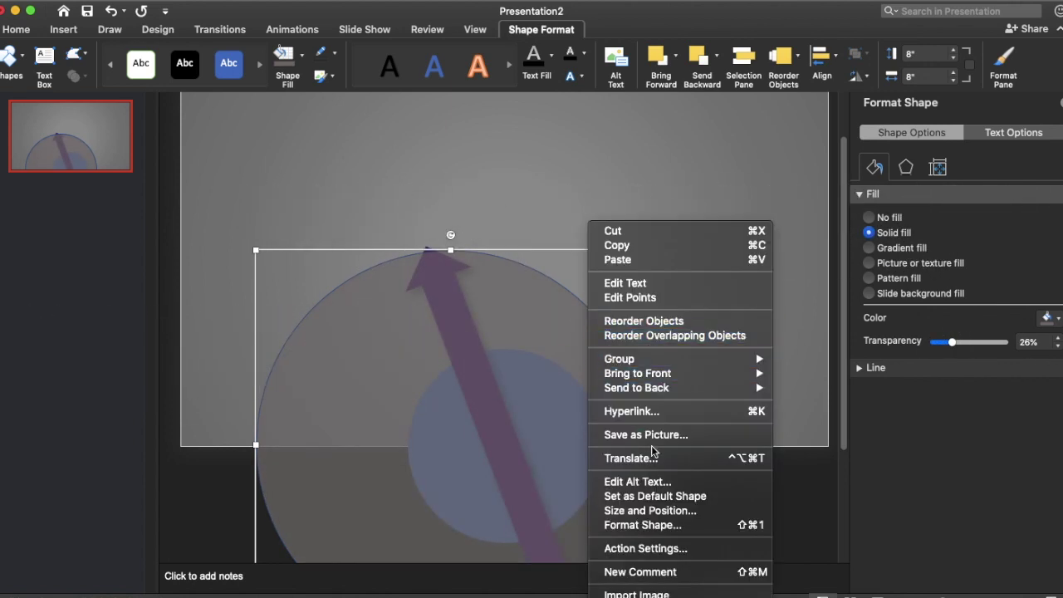
click(809, 387)
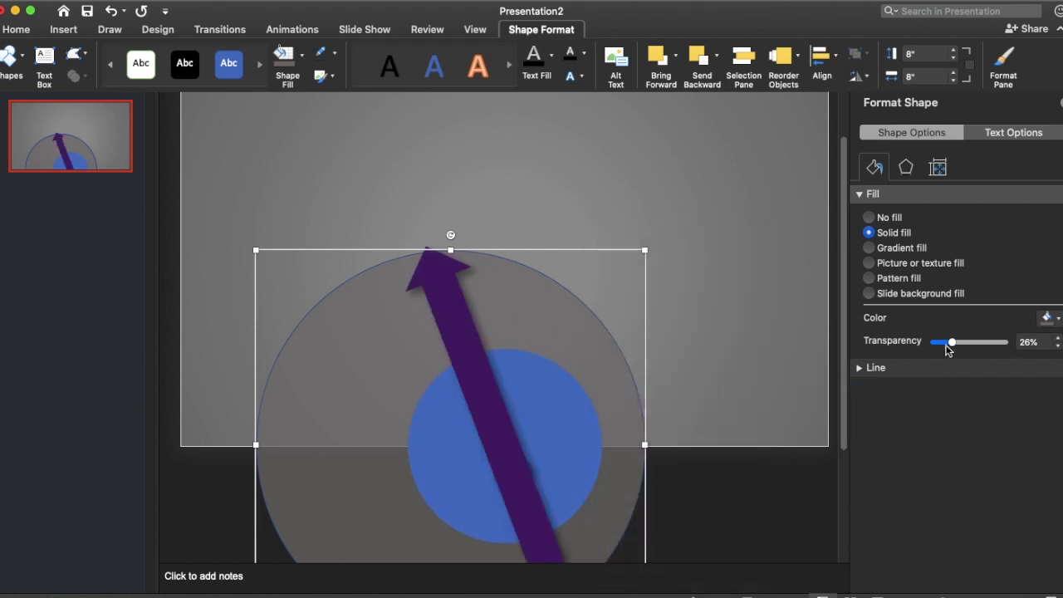
Give the large circle a 6 pt dashed outline.
click(336, 56)
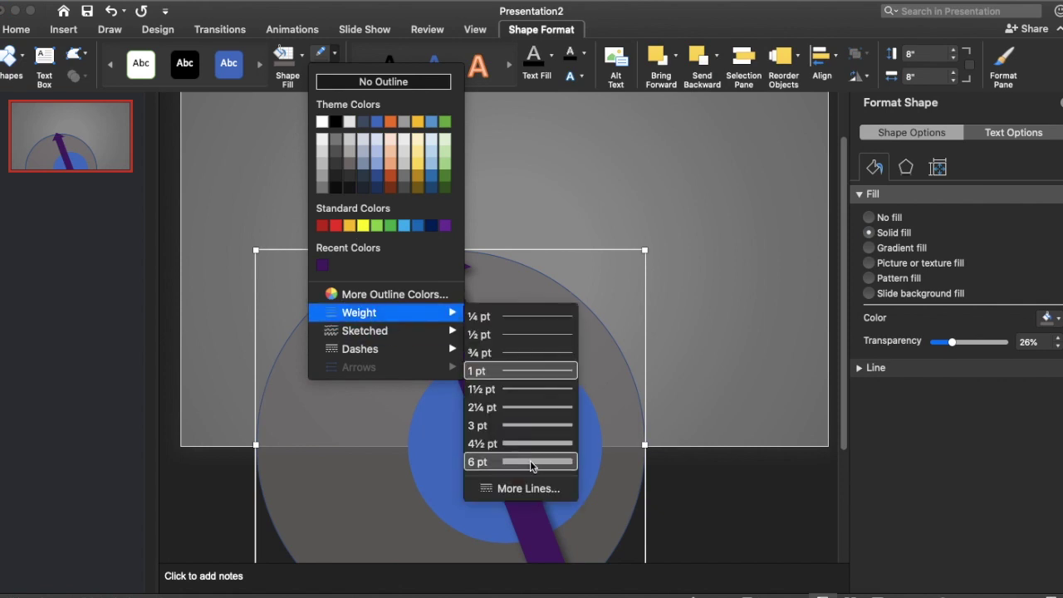
click(531, 462)
click(335, 54)
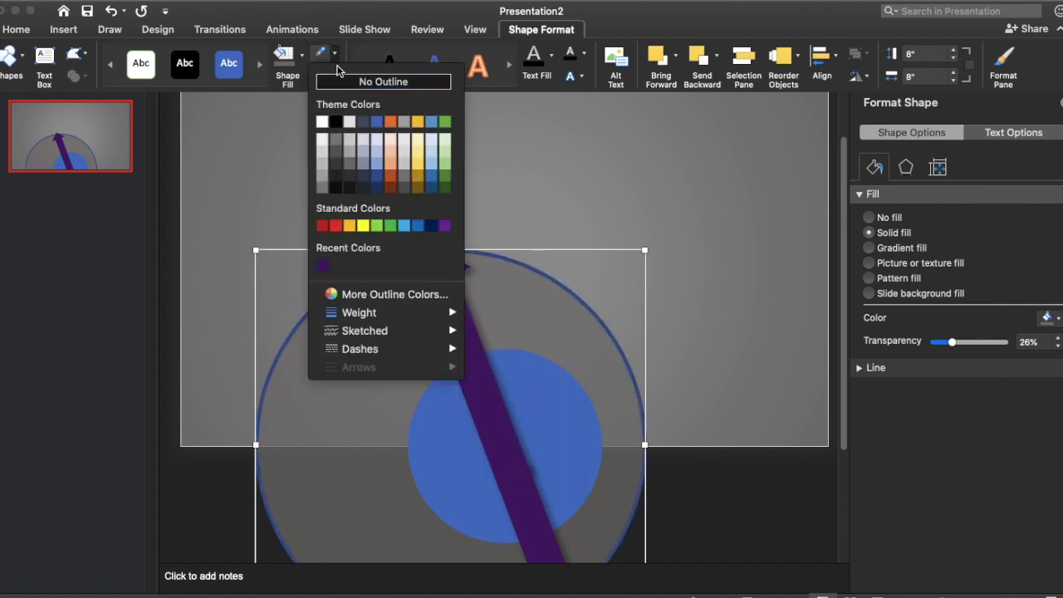
mouse_move(360, 349)
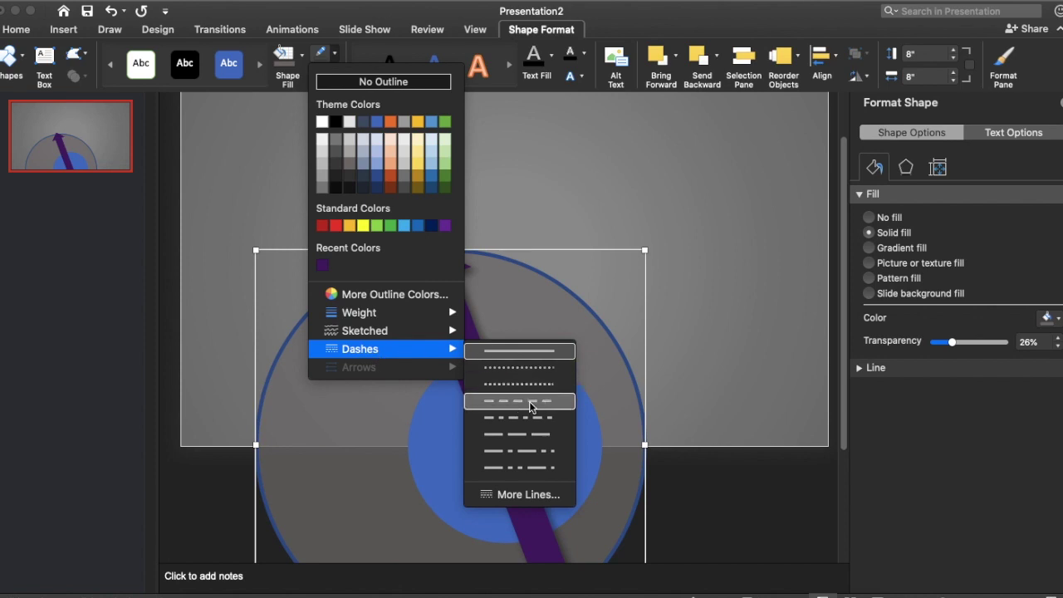
click(529, 401)
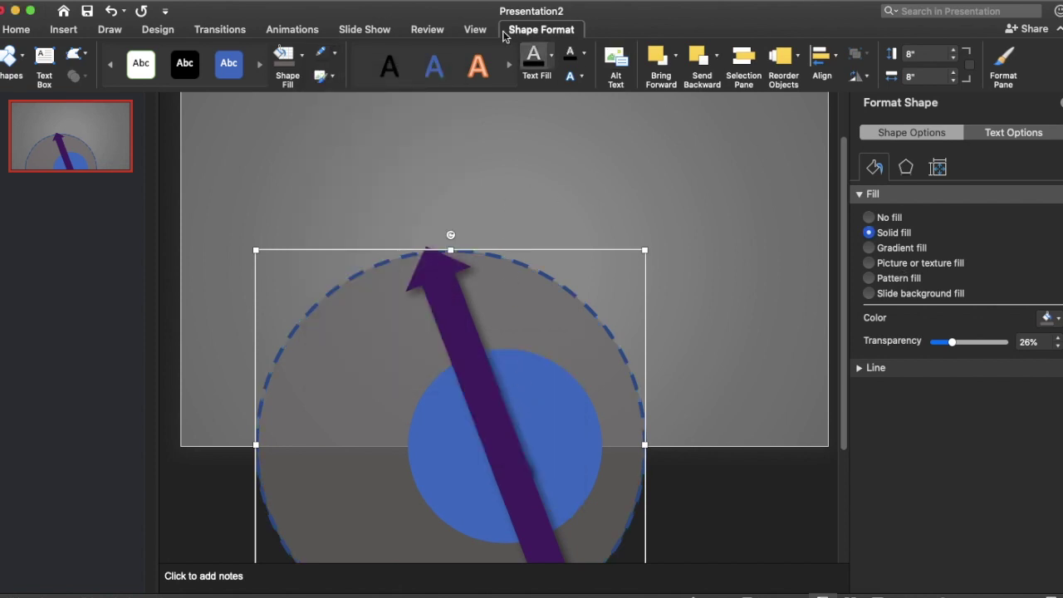
click(16, 30)
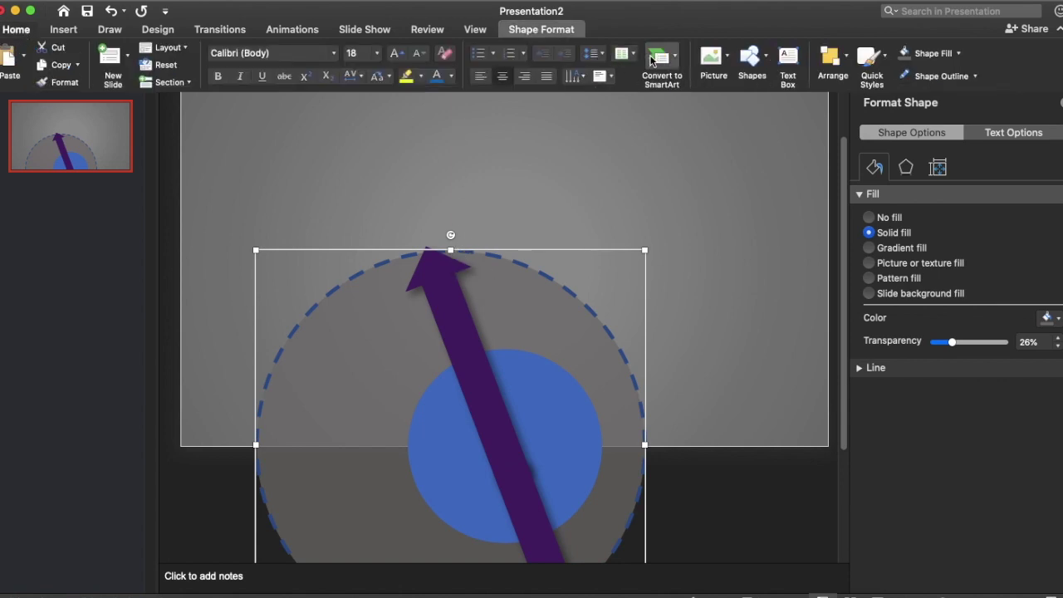
click(544, 29)
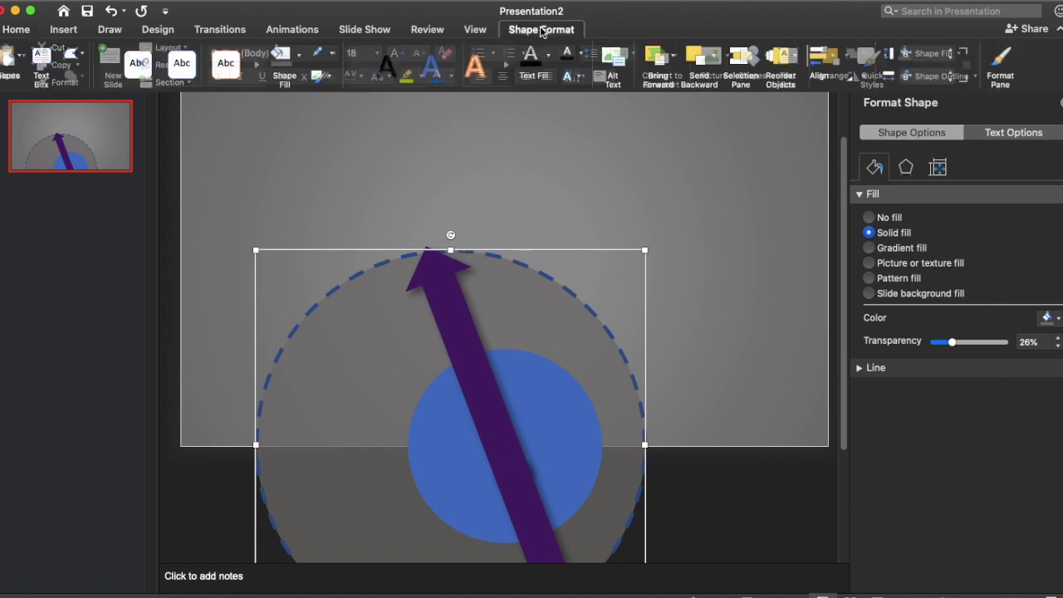
Centre the large grey circle horizontally on the slide and rotate it.
click(821, 57)
click(847, 122)
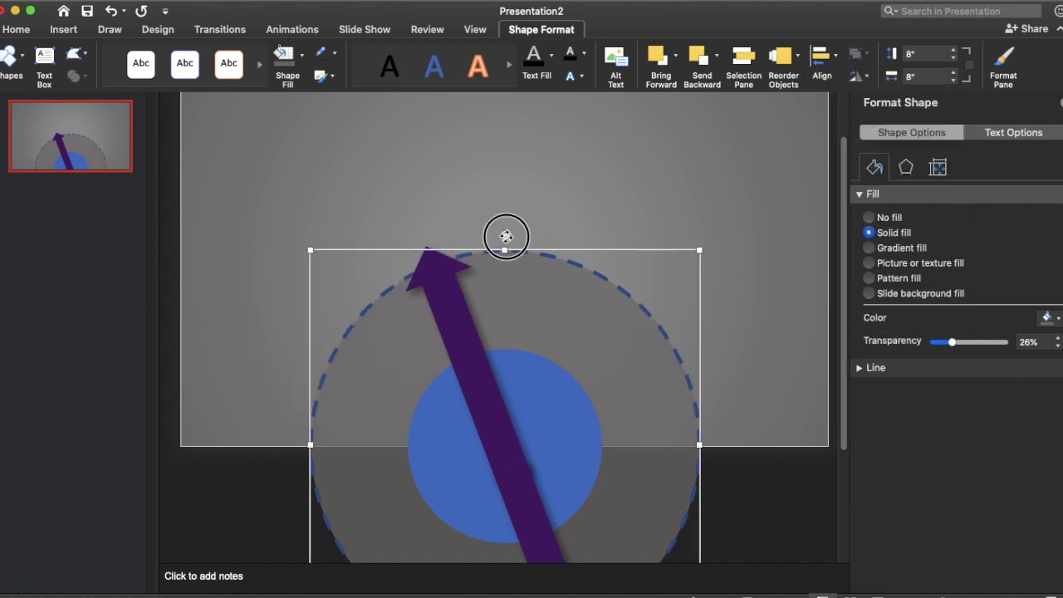
drag(506, 238, 458, 242)
Rotate the purple arrow to about 288° pointing left, and add a text box upper left.
click(438, 253)
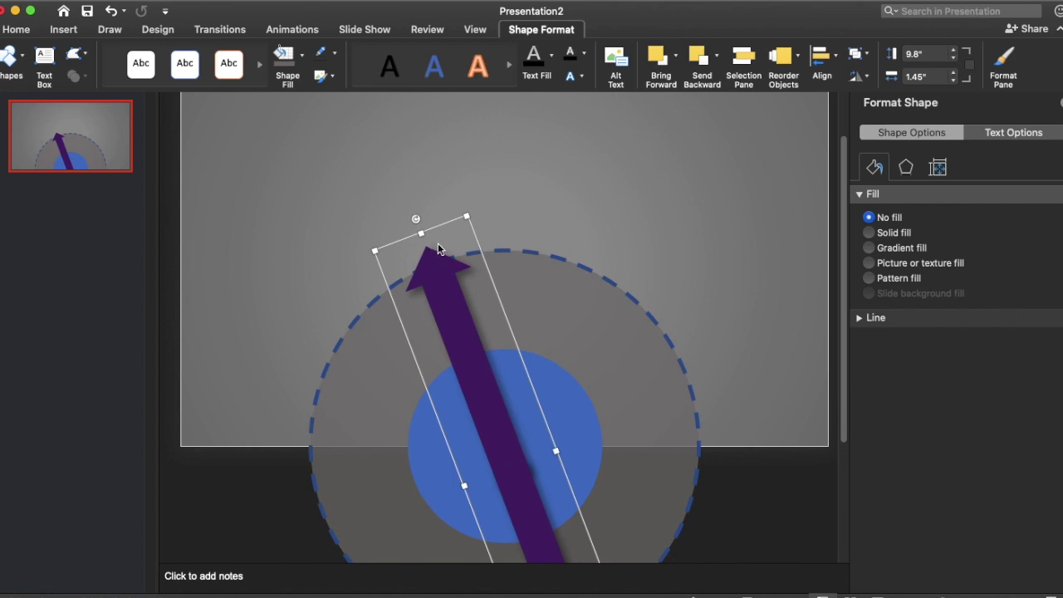
drag(415, 218, 206, 404)
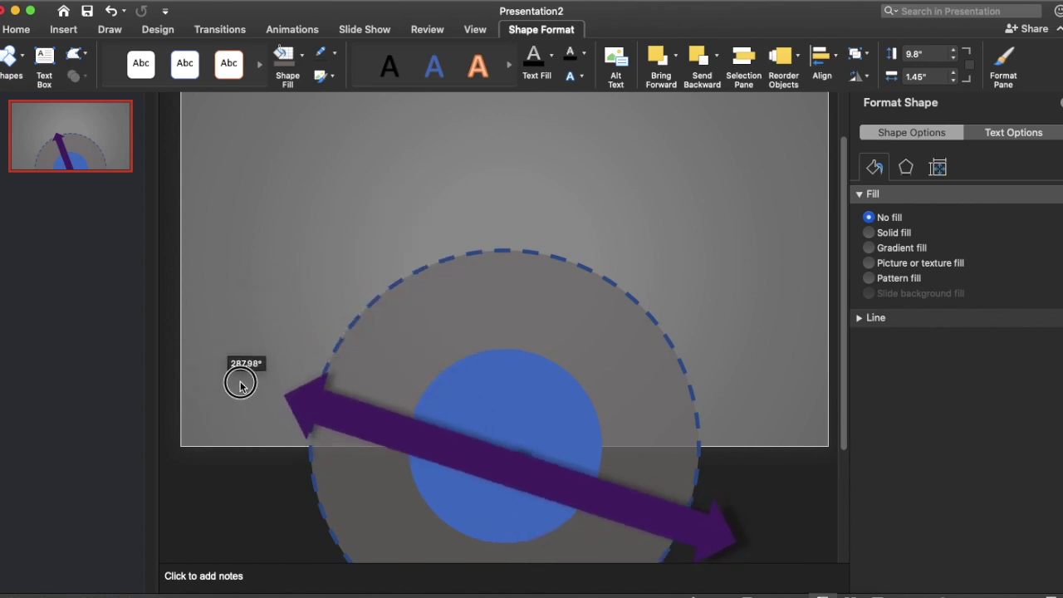
drag(206, 404, 256, 385)
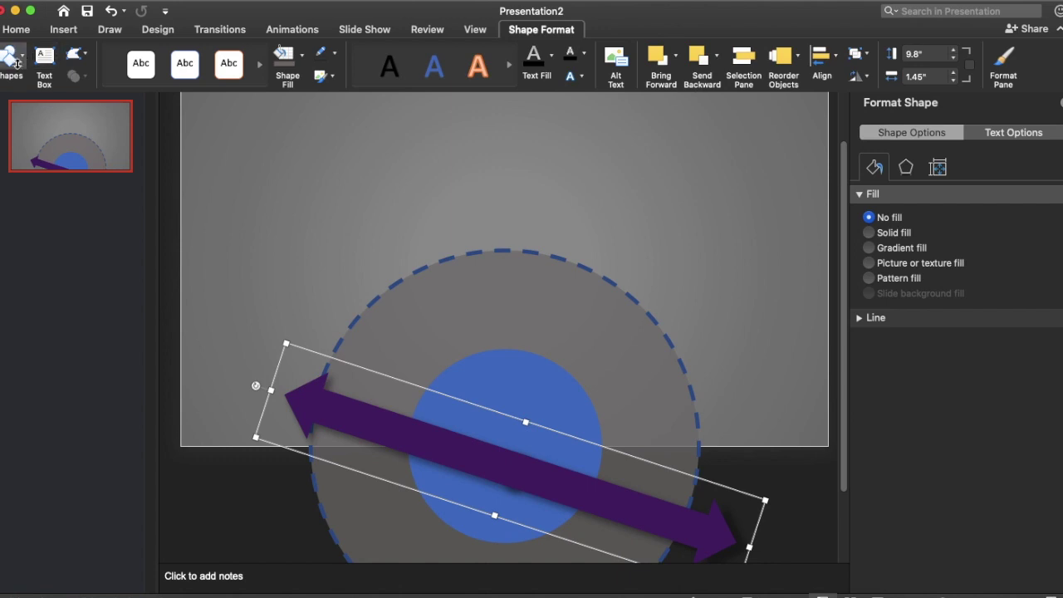
click(347, 200)
text(TEXT 1)
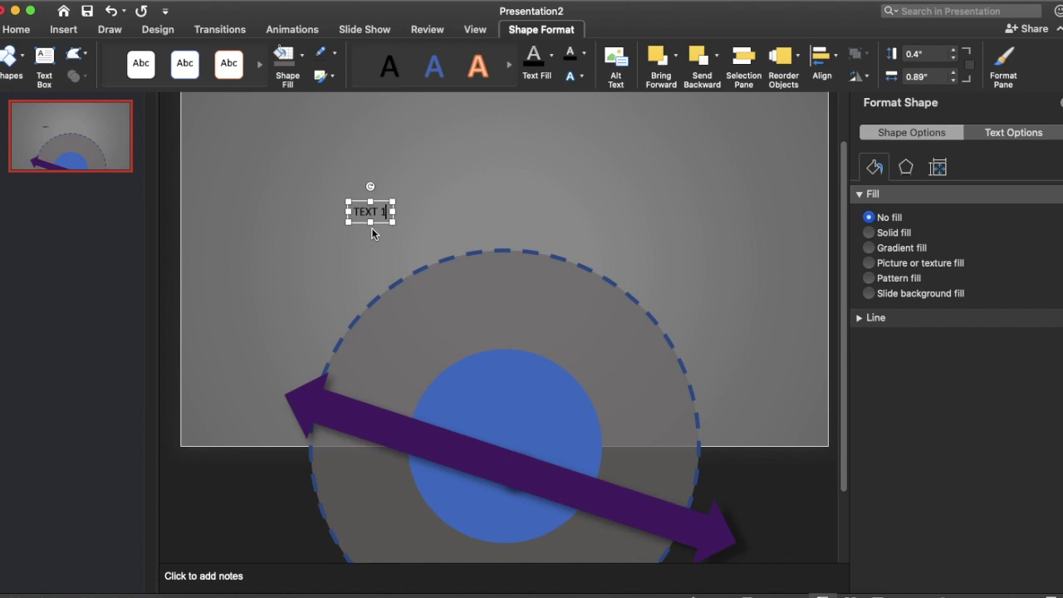
Select the TEXT 1 wording and enlarge it to 40 pt.
key(super+a)
click(15, 29)
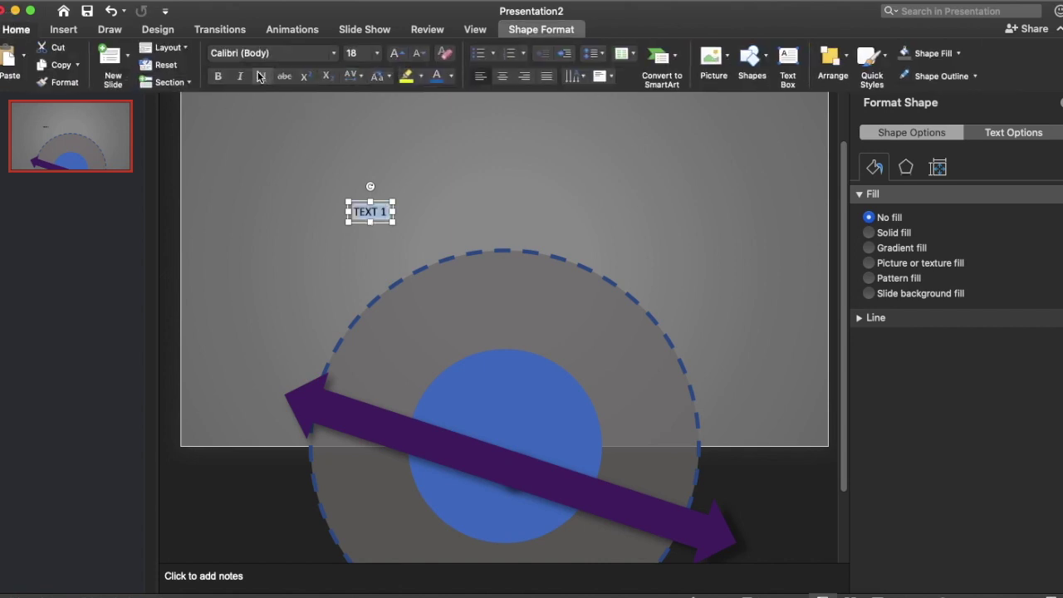
click(220, 77)
click(394, 54)
click(394, 54)
click(394, 54)
click(394, 54)
click(394, 54)
click(394, 55)
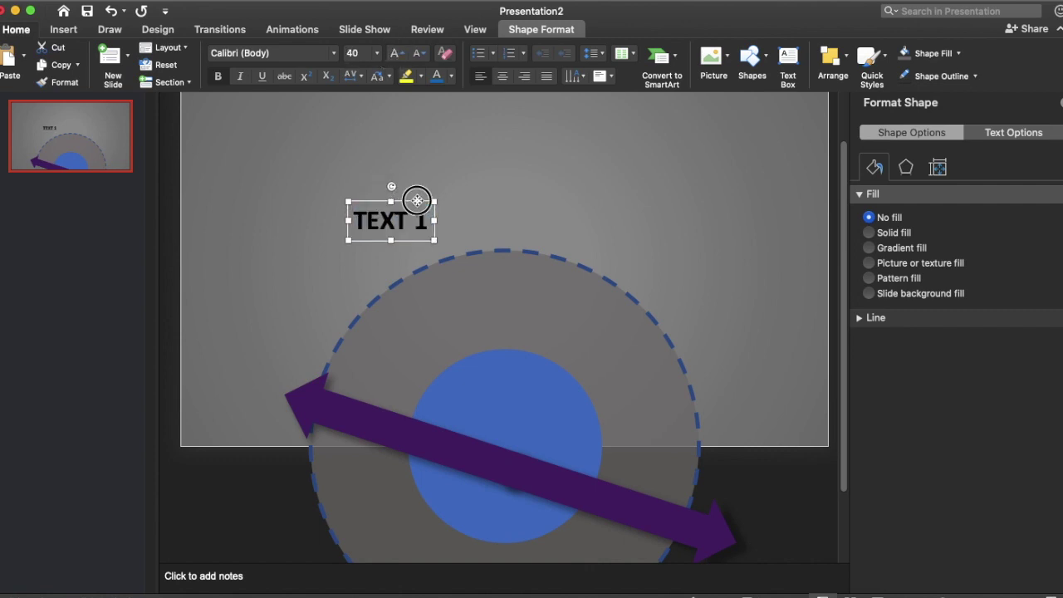
Colour the TEXT 1 lettering dark blue in regular weight.
drag(407, 200, 546, 157)
click(217, 77)
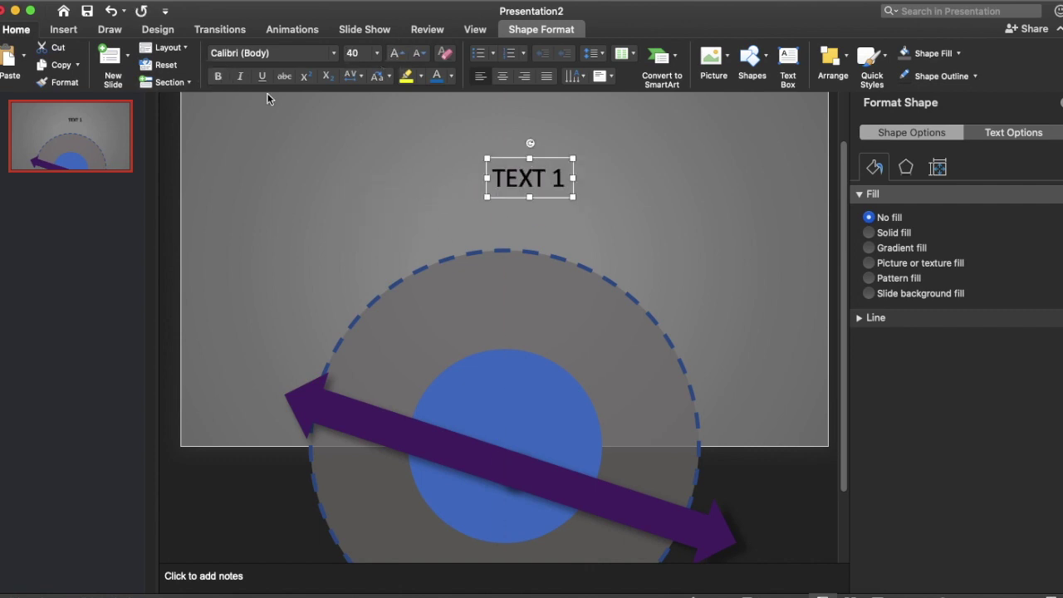
click(451, 76)
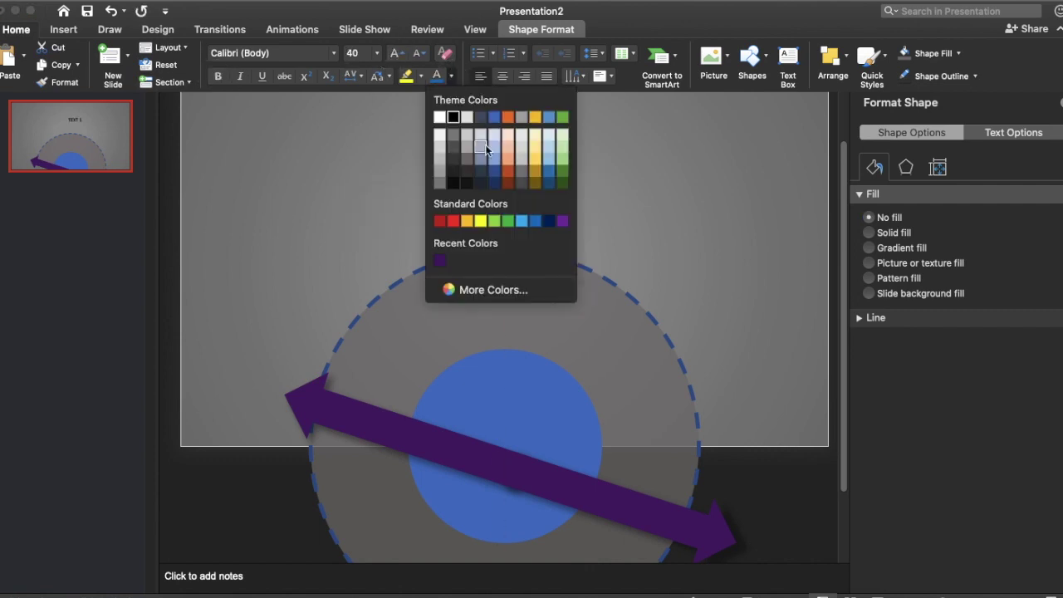
click(551, 221)
click(218, 76)
click(218, 77)
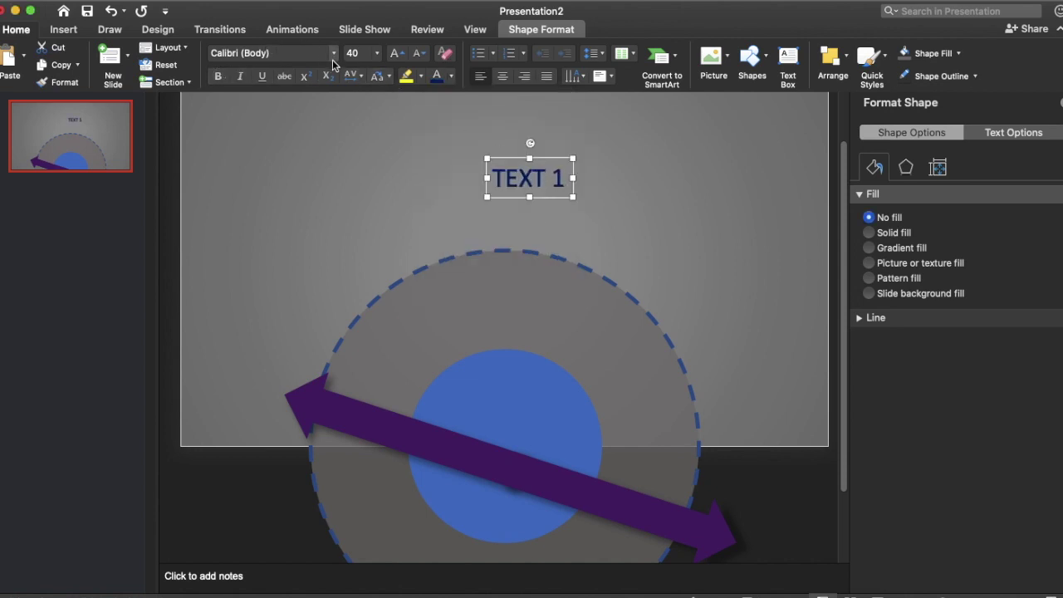
Place TEXT 1 in Cambria at the arrow's left tip, with a pasted copy upper left.
drag(549, 160, 260, 378)
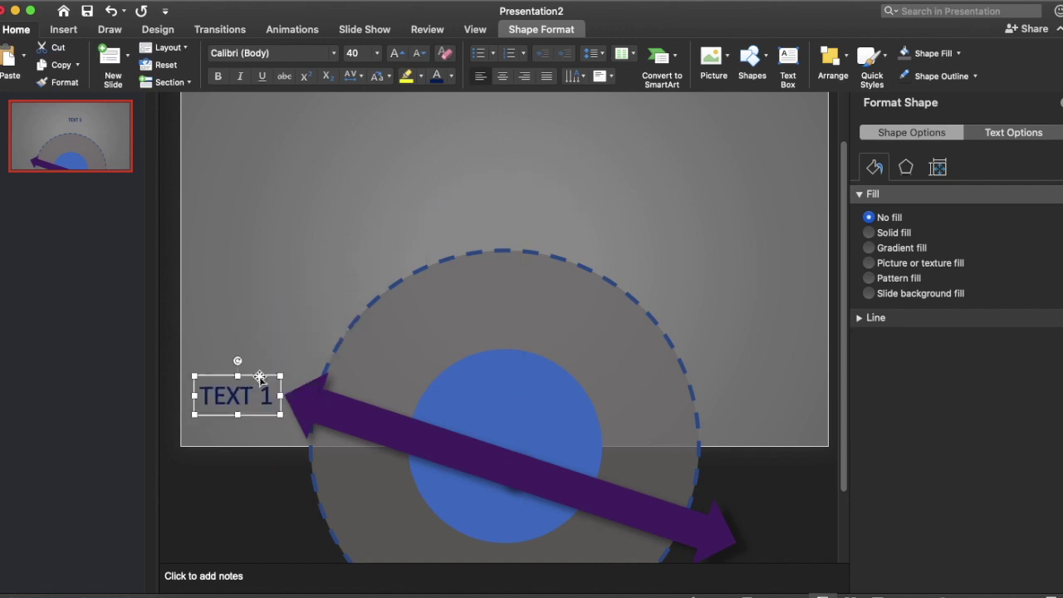
click(332, 55)
click(261, 344)
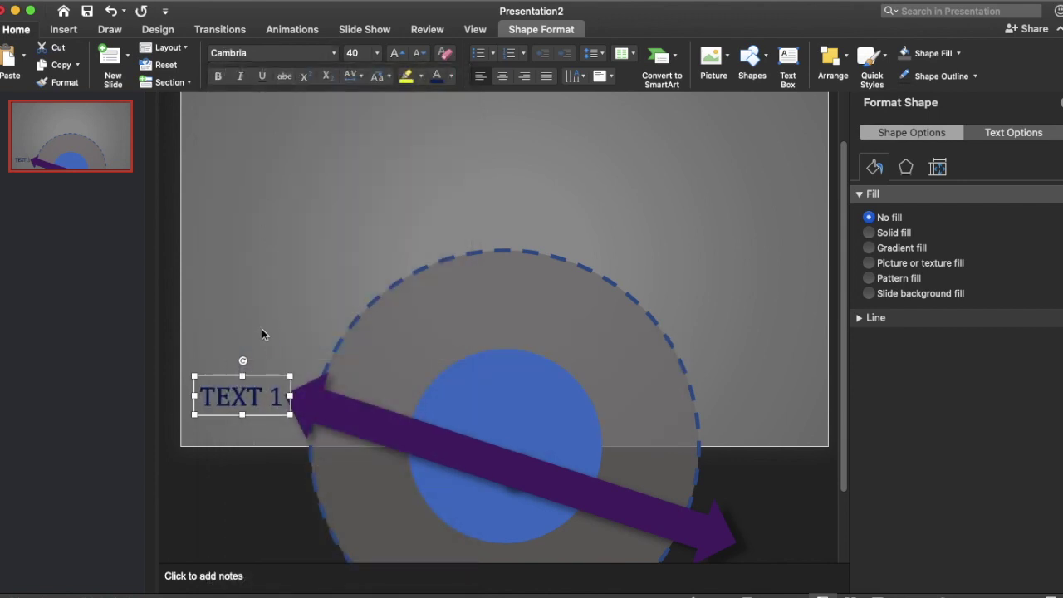
key(super+v)
mouse_move(266, 372)
mouse_down()
mouse_move(299, 167)
mouse_move(290, 146)
mouse_up()
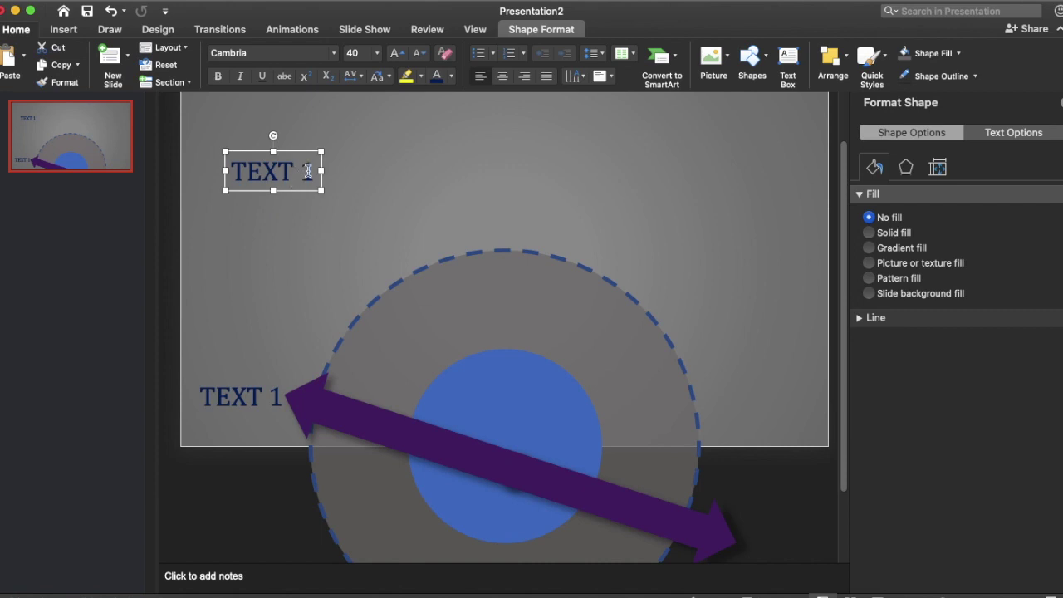
Renumber the pasted label copies to 2, 5 and 4, moving TEXT 4 up right.
text(2)
key(super+v)
key(super+v)
key(super+v)
drag(303, 178, 304, 224)
double_click(306, 238)
text(5)
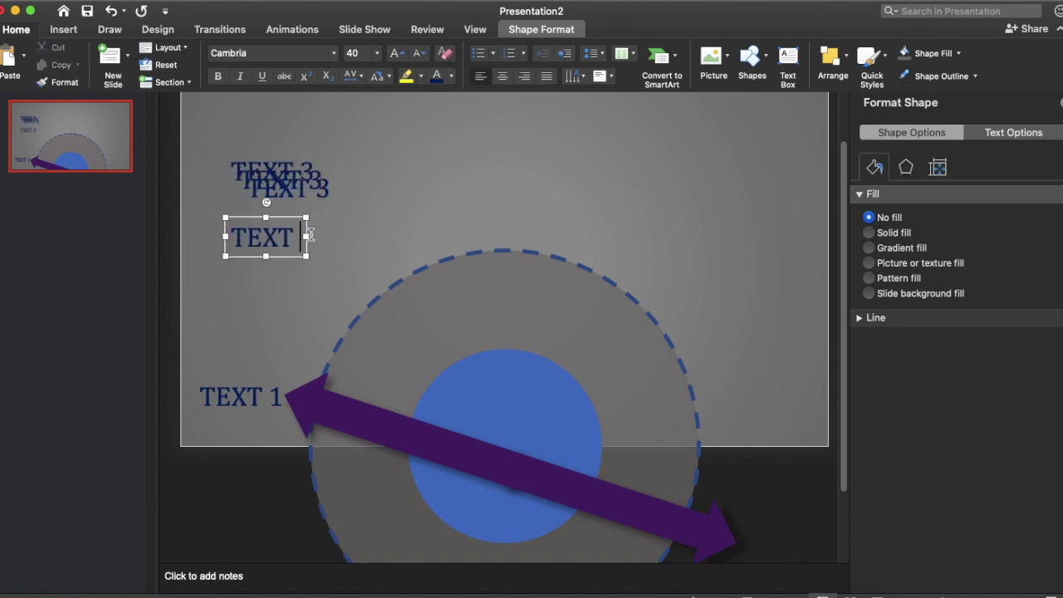
double_click(320, 187)
text(4)
drag(332, 189, 488, 159)
Move TEXT 2 out from under TEXT 3 and renumber the upper-right copy TEXT 6.
click(337, 181)
mouse_move(319, 156)
mouse_down()
mouse_move(410, 205)
mouse_move(636, 192)
mouse_up()
double_click(617, 190)
text(6)
click(652, 199)
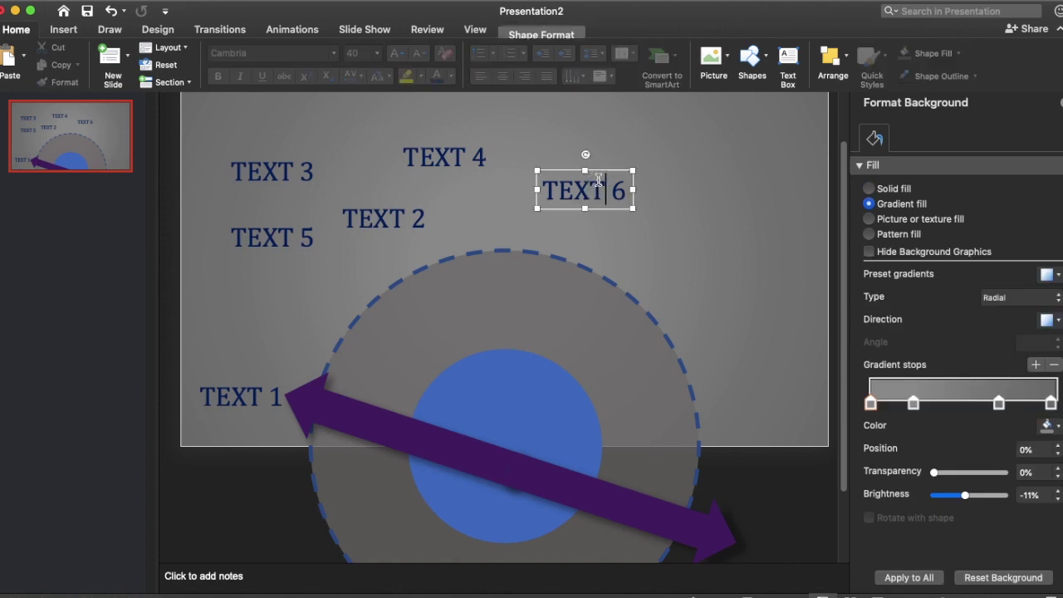
Slightly adjust the purple arrow's rotation.
click(311, 406)
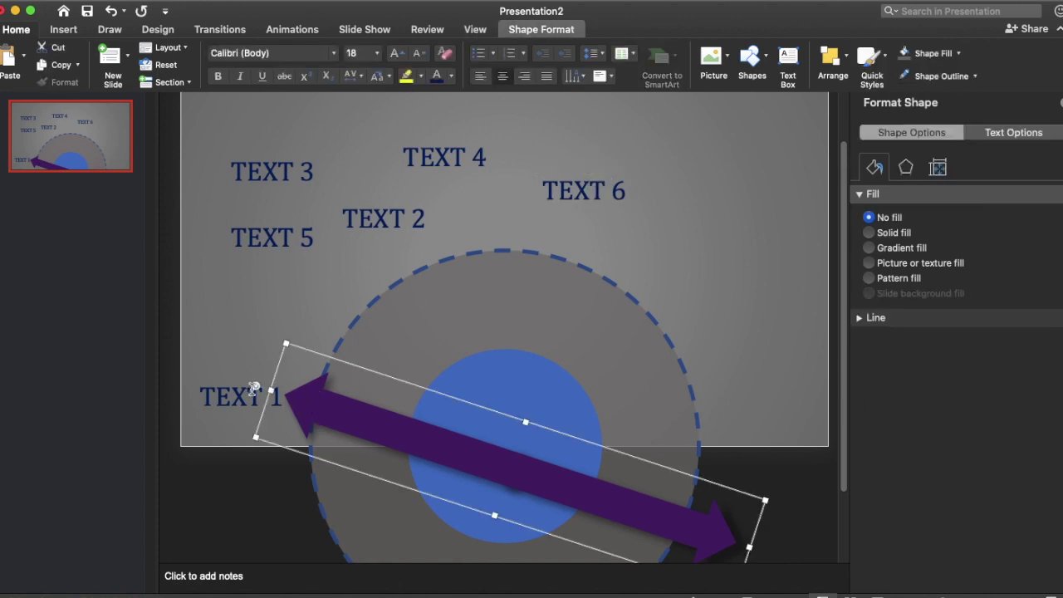
drag(255, 386, 252, 386)
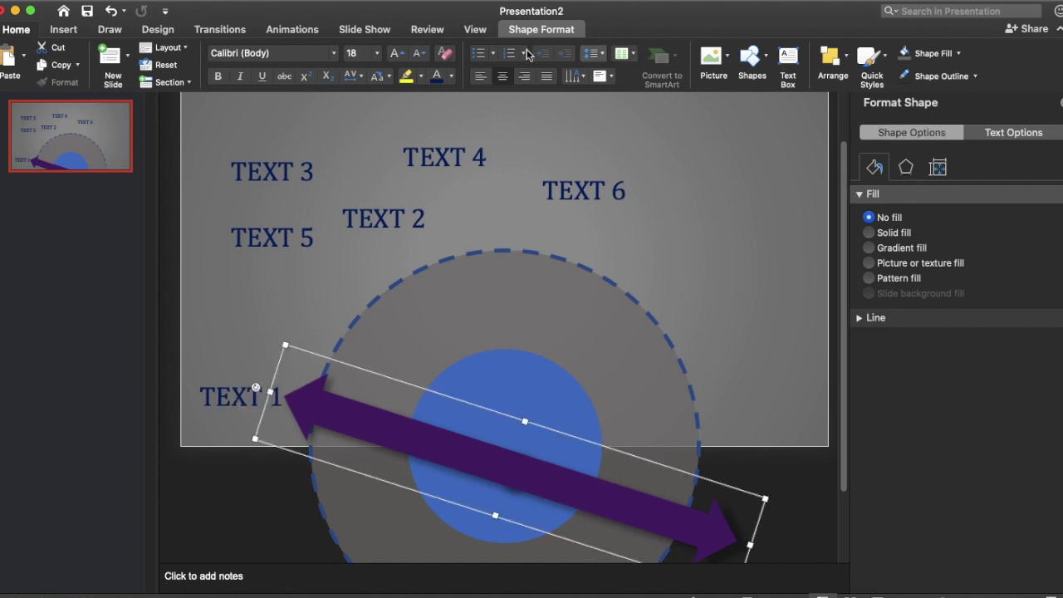
click(63, 29)
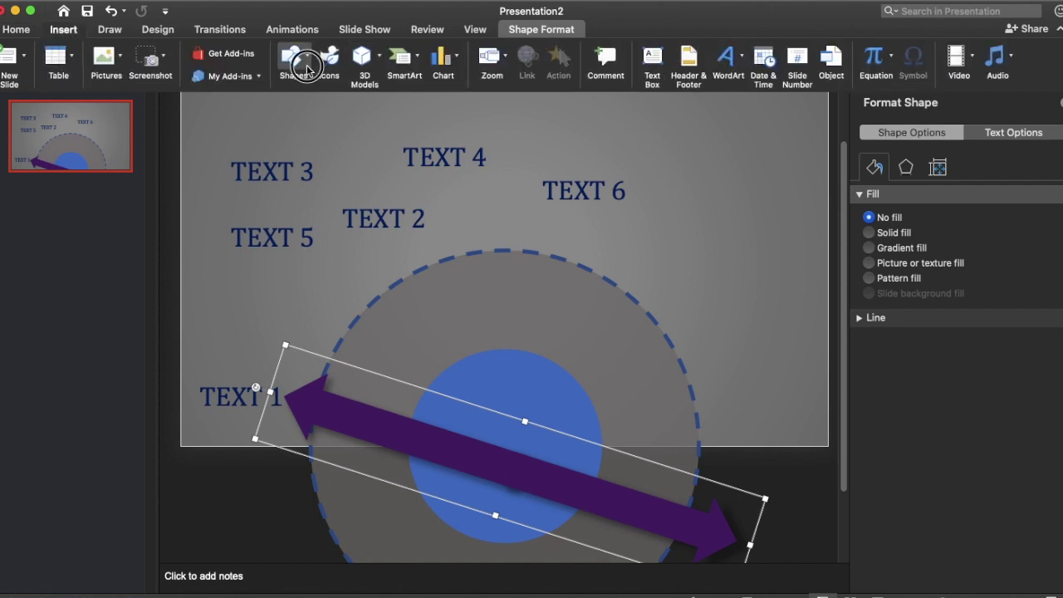
Draw a 0.66 × 9.54-inch blue rectangle bar over the centre circle and tilt it diagonally.
click(307, 70)
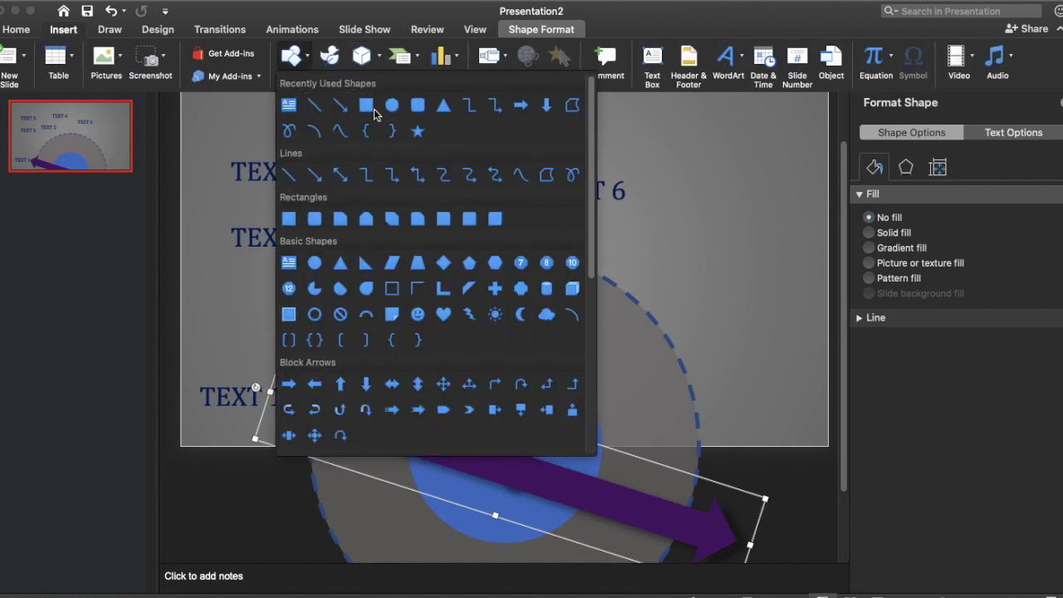
click(373, 109)
drag(321, 375, 743, 406)
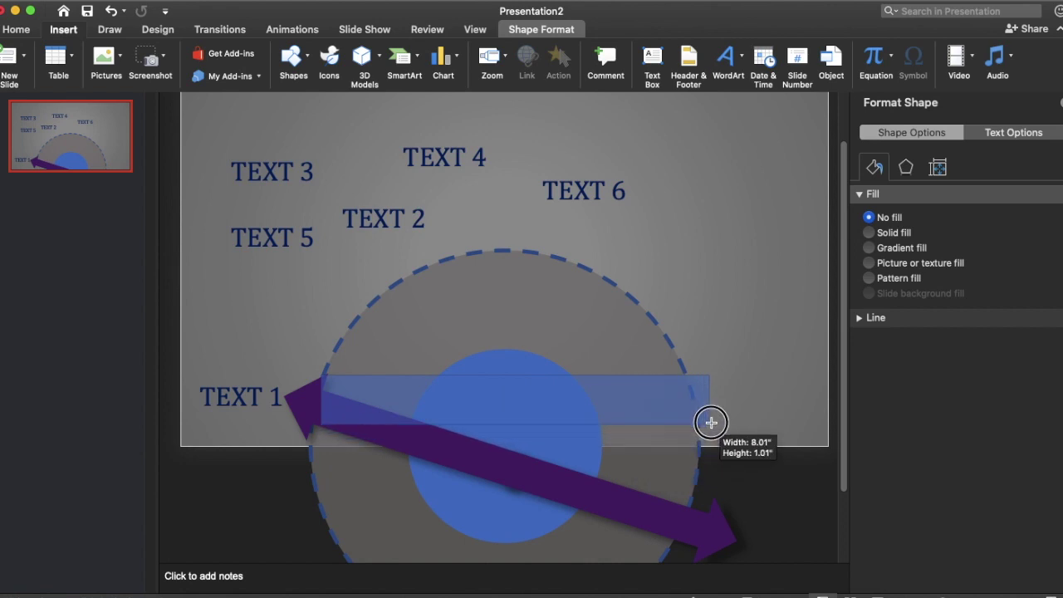
mouse_move(559, 387)
mouse_down()
mouse_move(509, 442)
mouse_move(514, 412)
mouse_up()
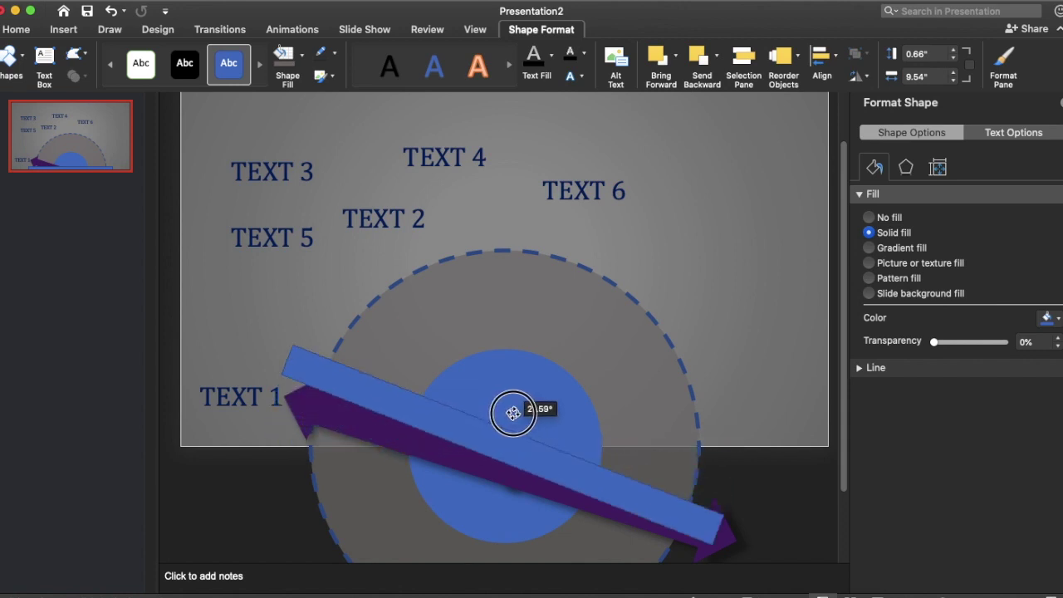
drag(513, 412, 532, 417)
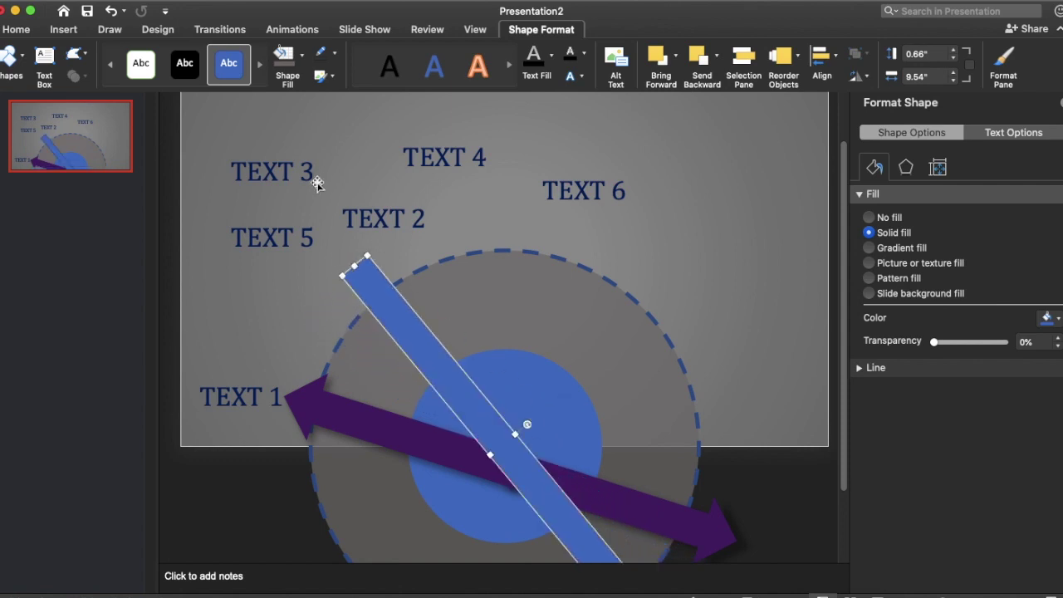
Move TEXT 2 to the guide bar's end, rotate the bar, and place TEXT 3 below TEXT 4.
click(384, 219)
mouse_move(384, 219)
mouse_down()
mouse_move(371, 246)
mouse_move(341, 239)
mouse_move(364, 231)
mouse_move(348, 225)
mouse_move(328, 238)
mouse_up()
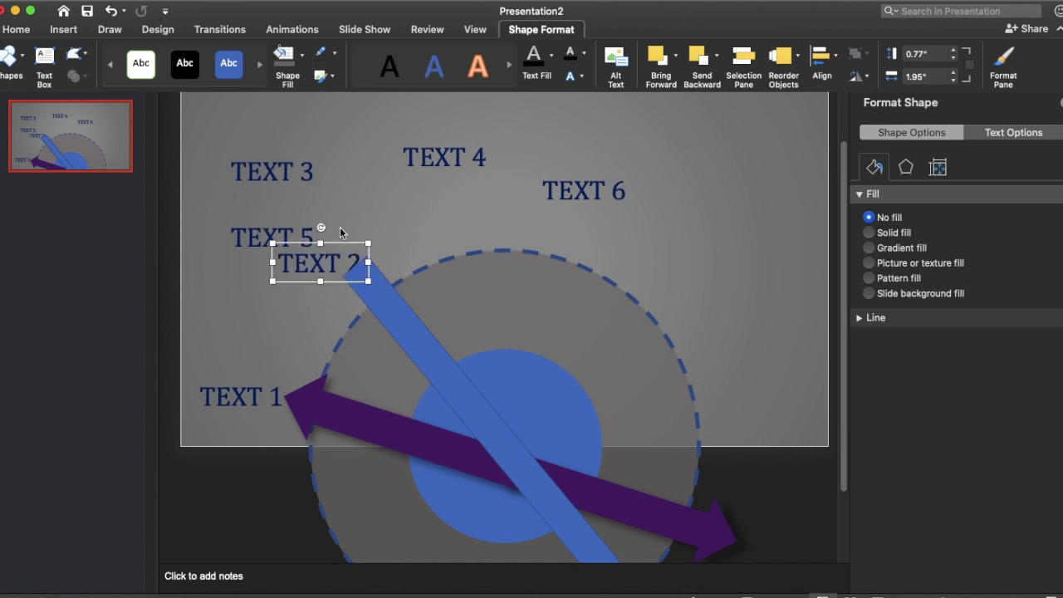
click(384, 297)
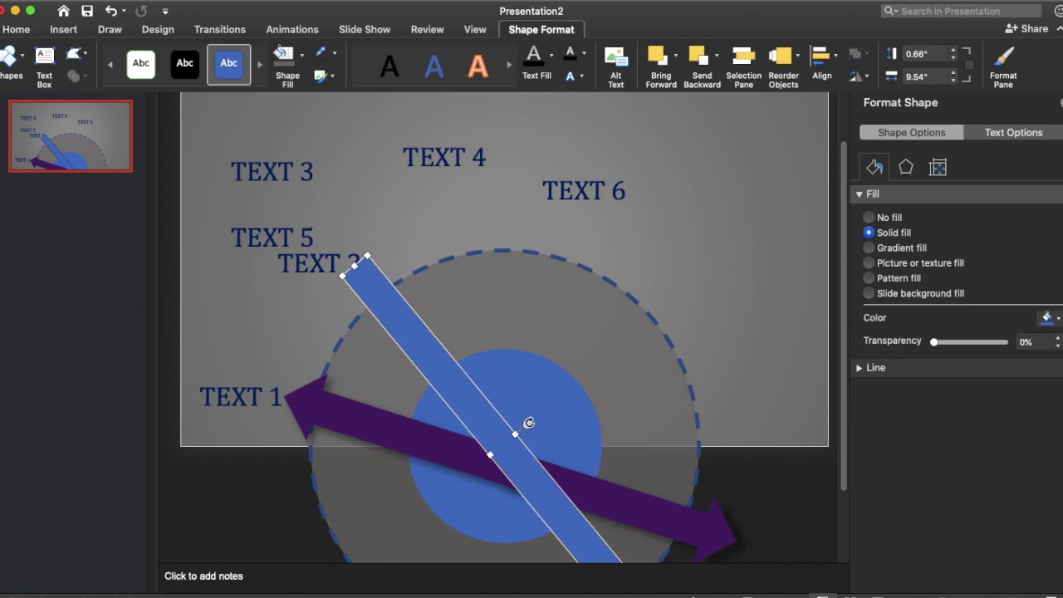
mouse_move(526, 426)
mouse_down()
mouse_move(506, 440)
mouse_move(531, 449)
mouse_move(526, 434)
mouse_move(534, 439)
mouse_up()
click(280, 158)
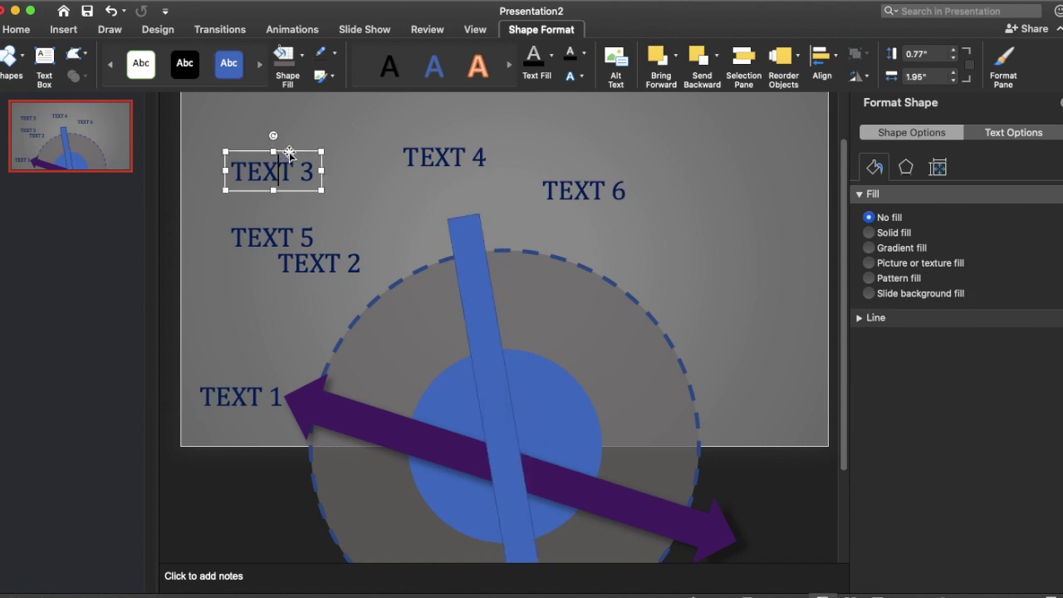
drag(289, 153, 479, 182)
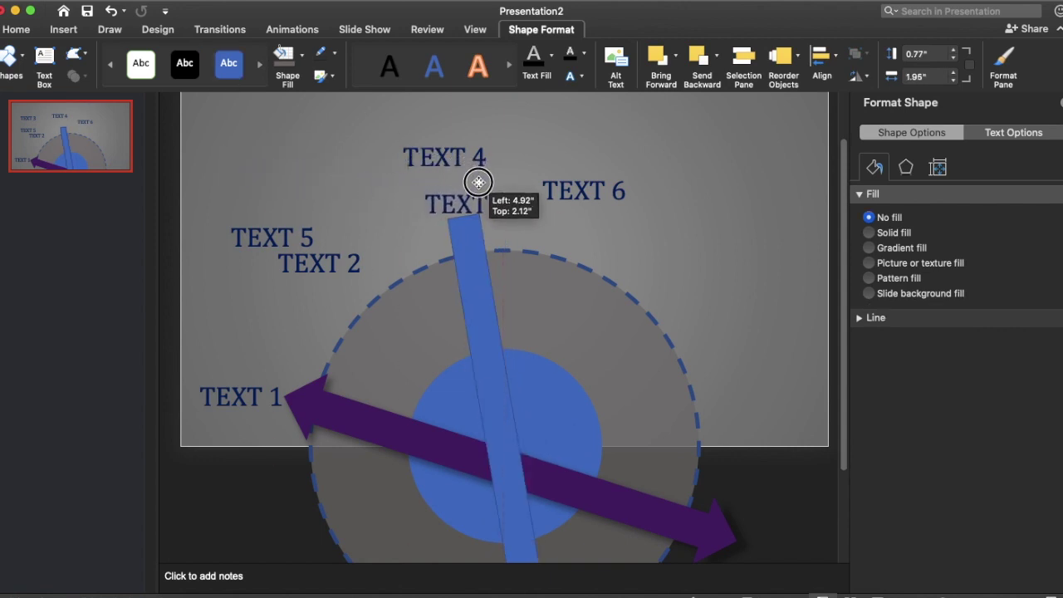
drag(478, 182, 482, 177)
Rotate the guide bar further, moving TEXT 4 beside TEXT 6 and TEXT 5 right of the circle.
click(470, 259)
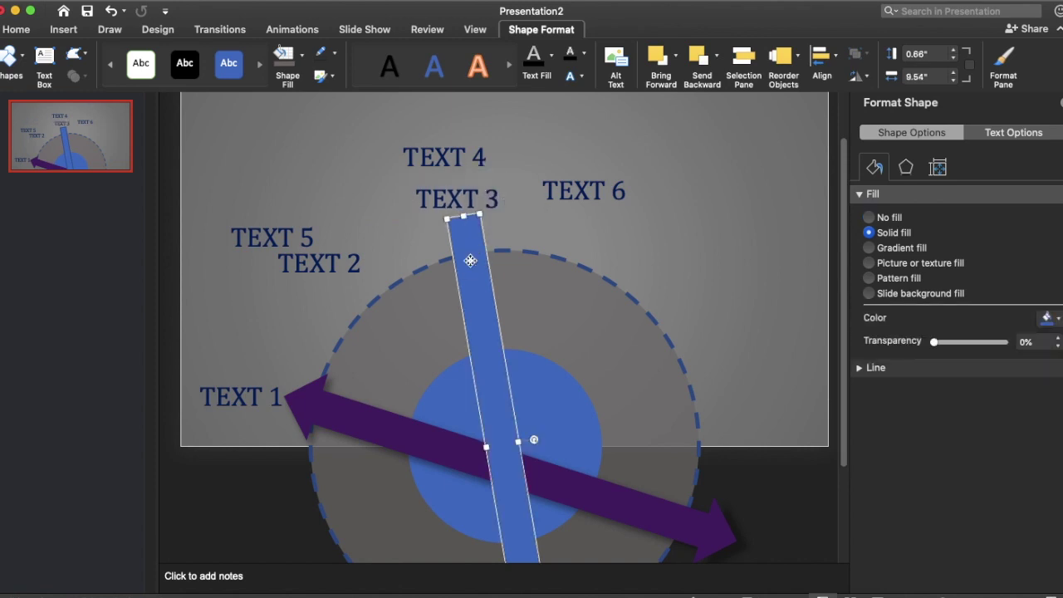
mouse_move(537, 440)
mouse_down()
mouse_move(515, 444)
mouse_move(525, 452)
mouse_up()
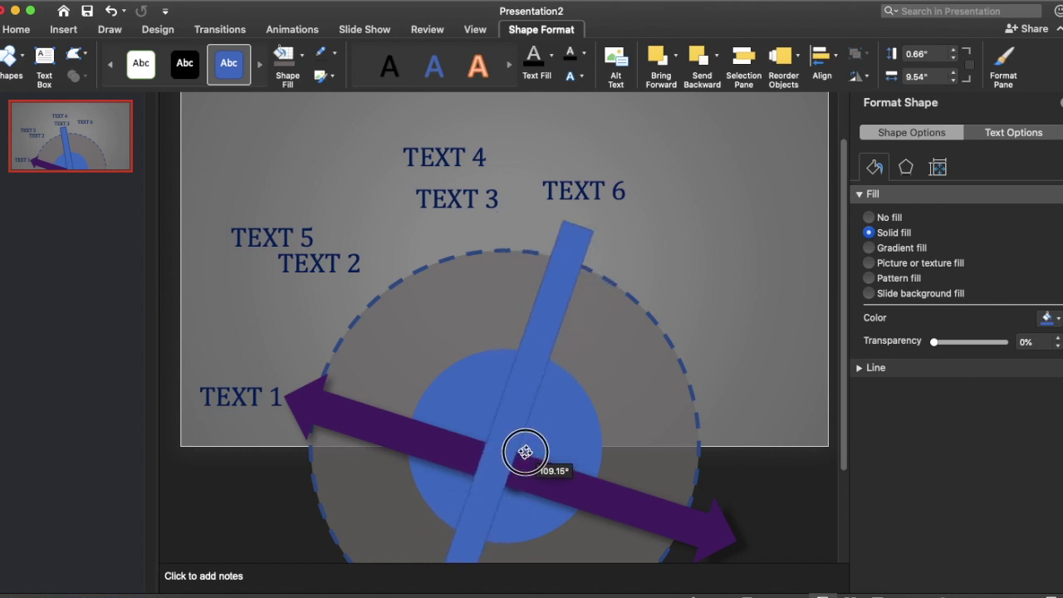
drag(524, 452, 525, 452)
click(466, 155)
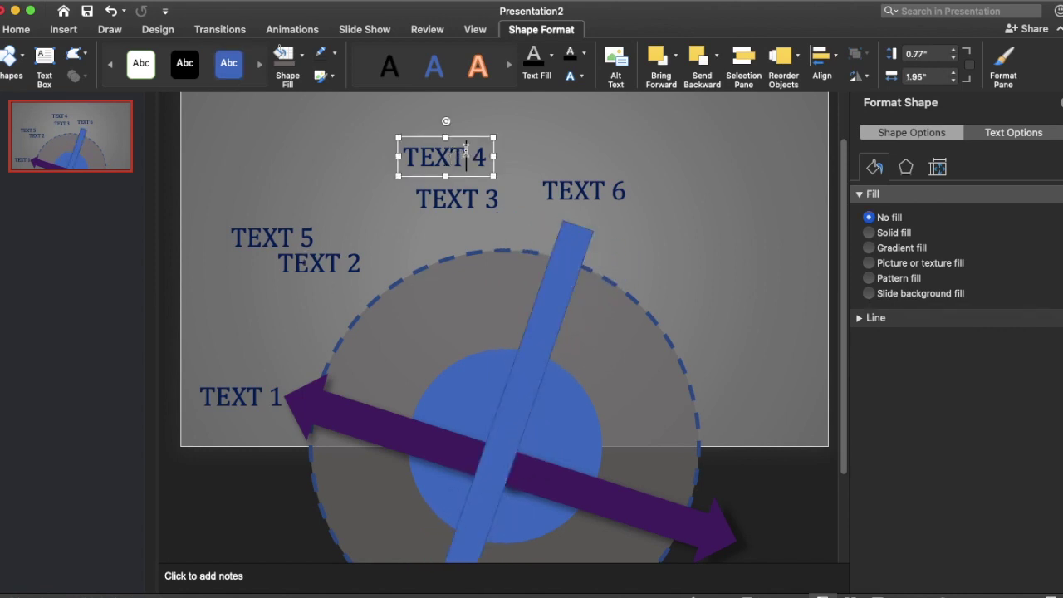
drag(468, 139, 638, 189)
click(578, 228)
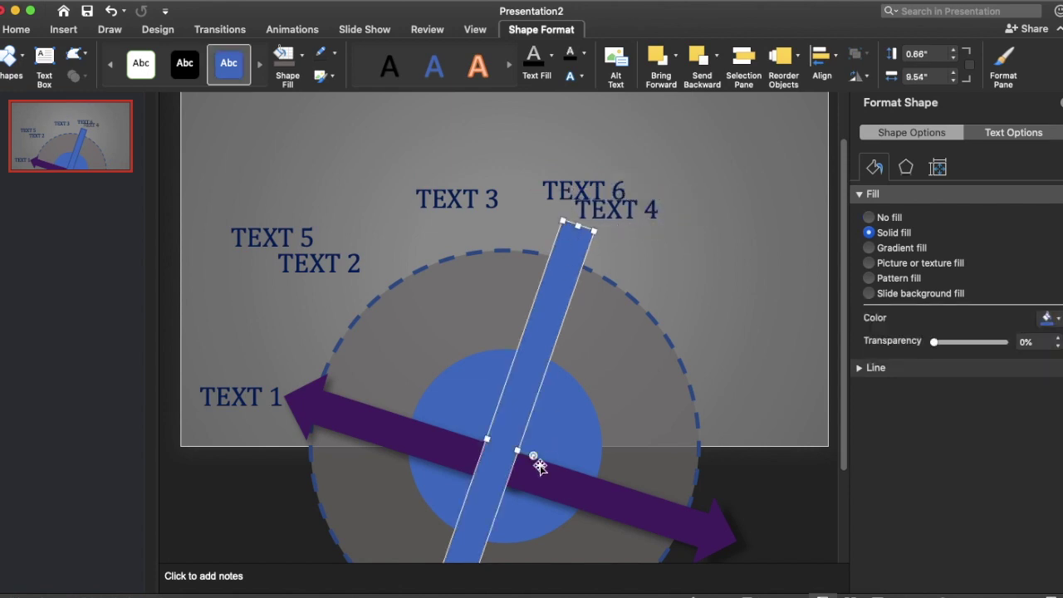
drag(535, 459, 512, 458)
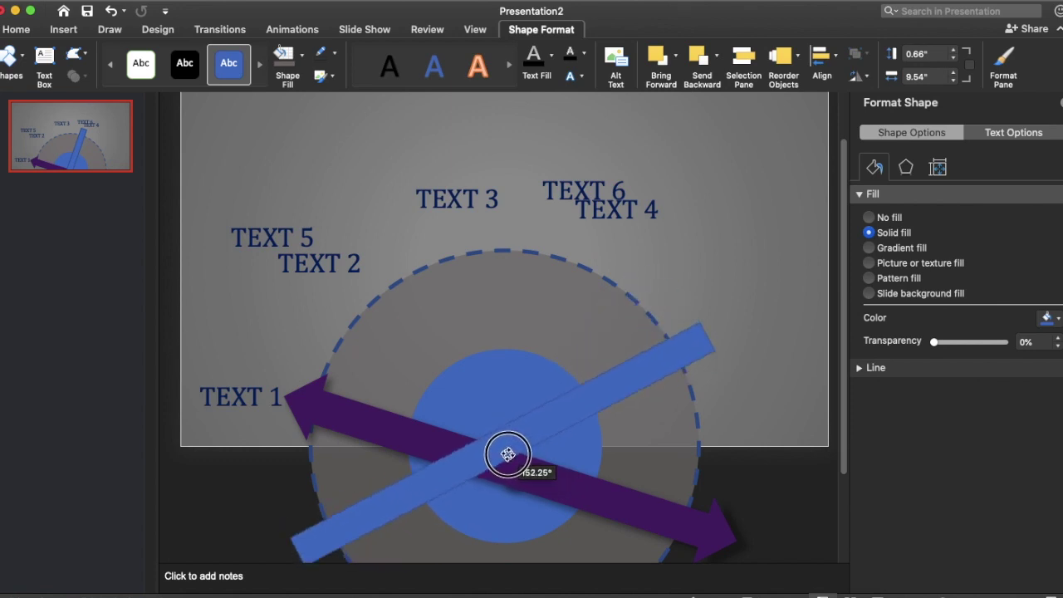
drag(511, 457, 512, 458)
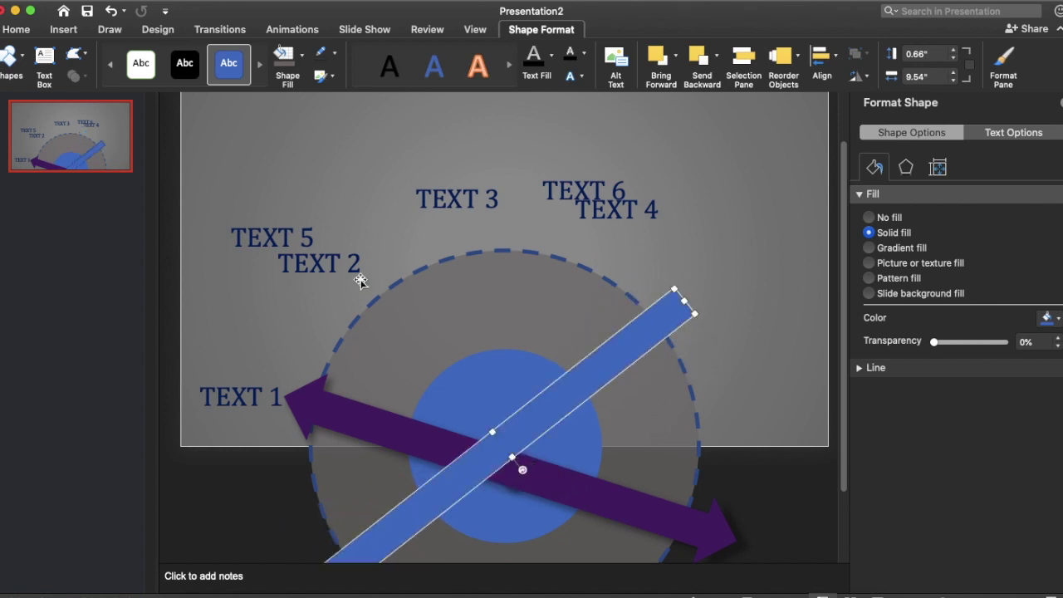
drag(297, 220, 767, 269)
Move TEXT 6 to the slide's right edge and delete the blue guide bar.
click(648, 345)
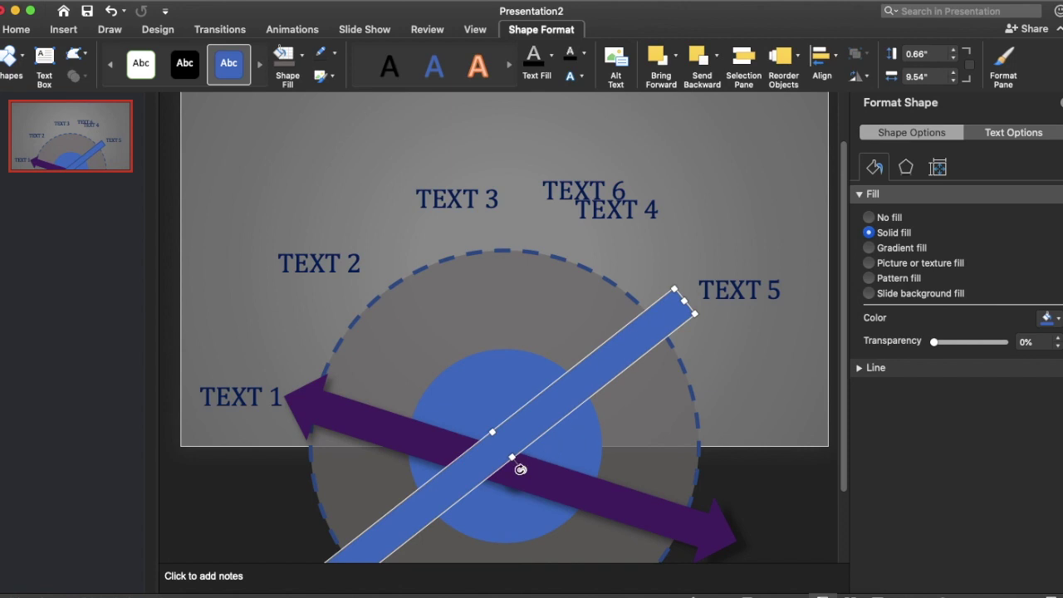
drag(519, 469, 505, 470)
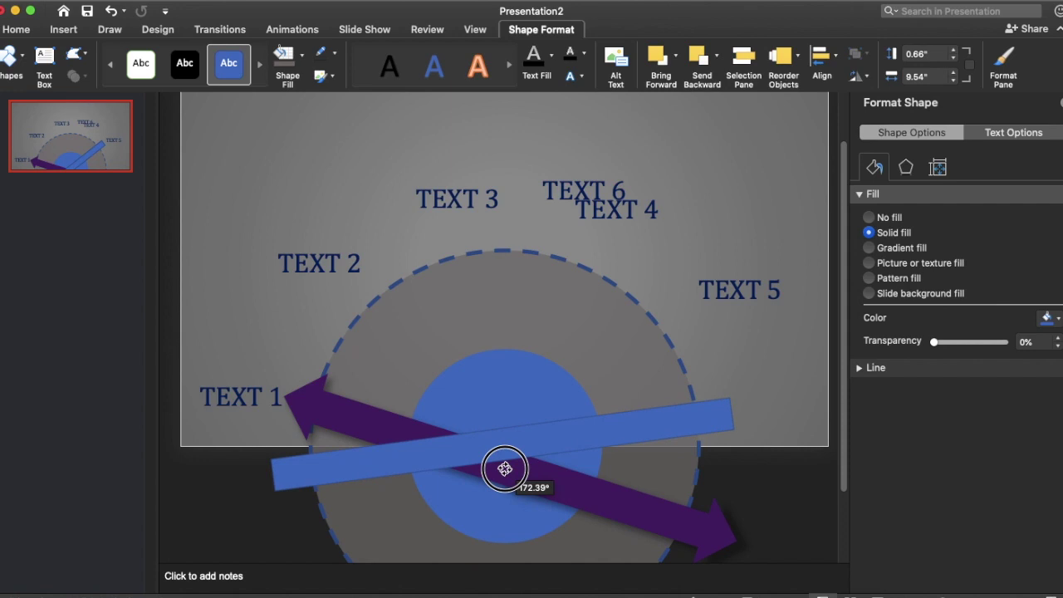
click(603, 177)
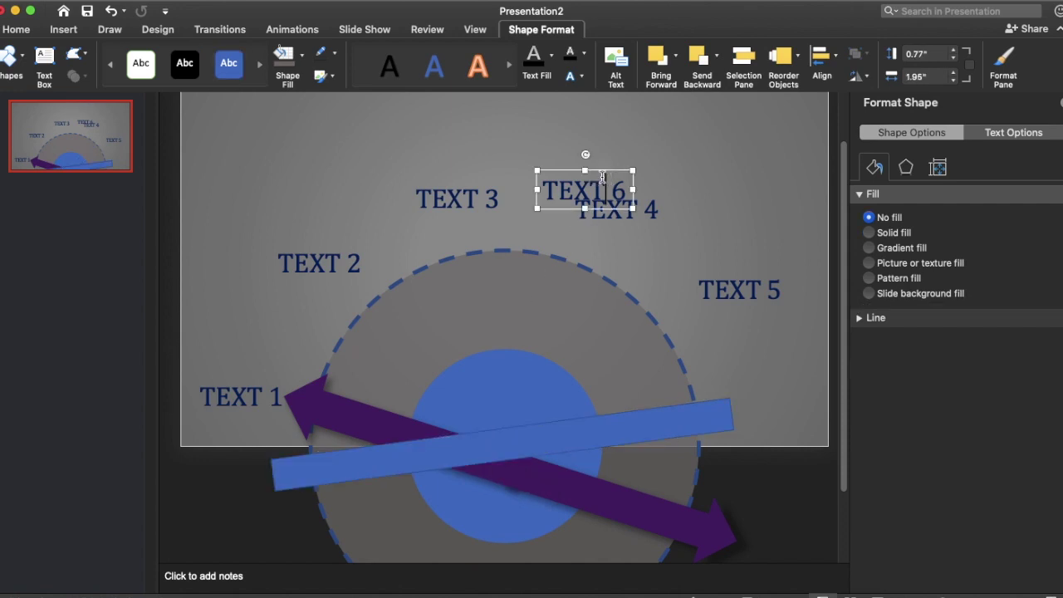
mouse_move(606, 172)
mouse_down()
mouse_move(792, 362)
mouse_move(799, 387)
mouse_move(720, 420)
mouse_up()
click(692, 407)
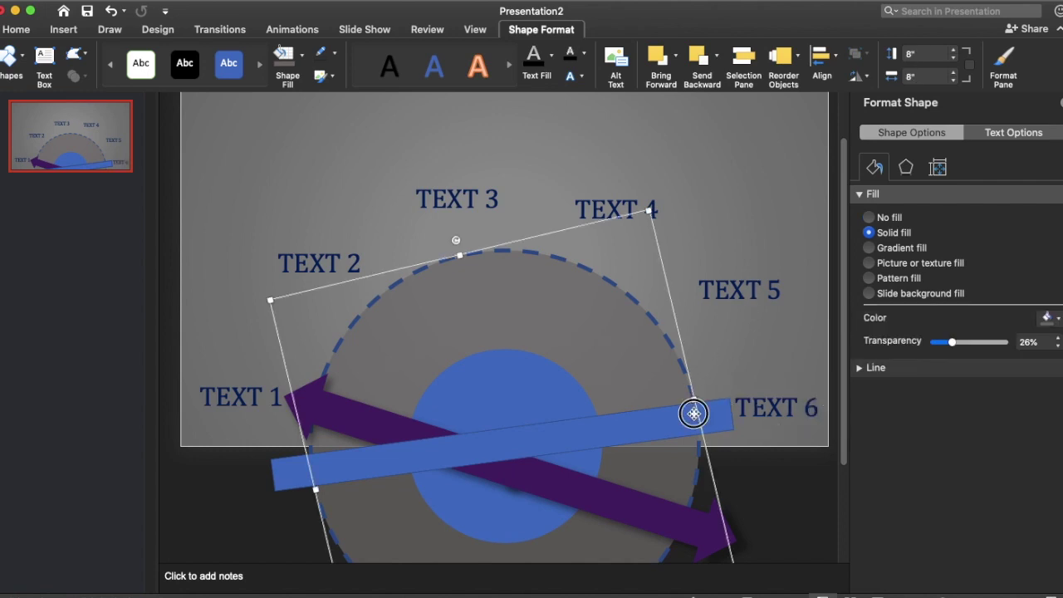
key(Delete)
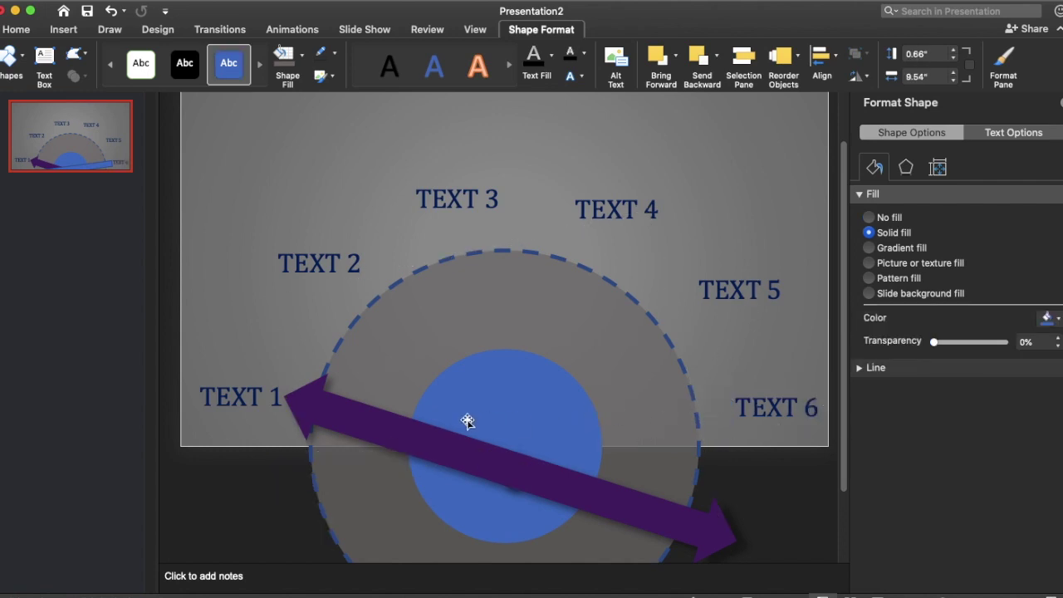
click(421, 422)
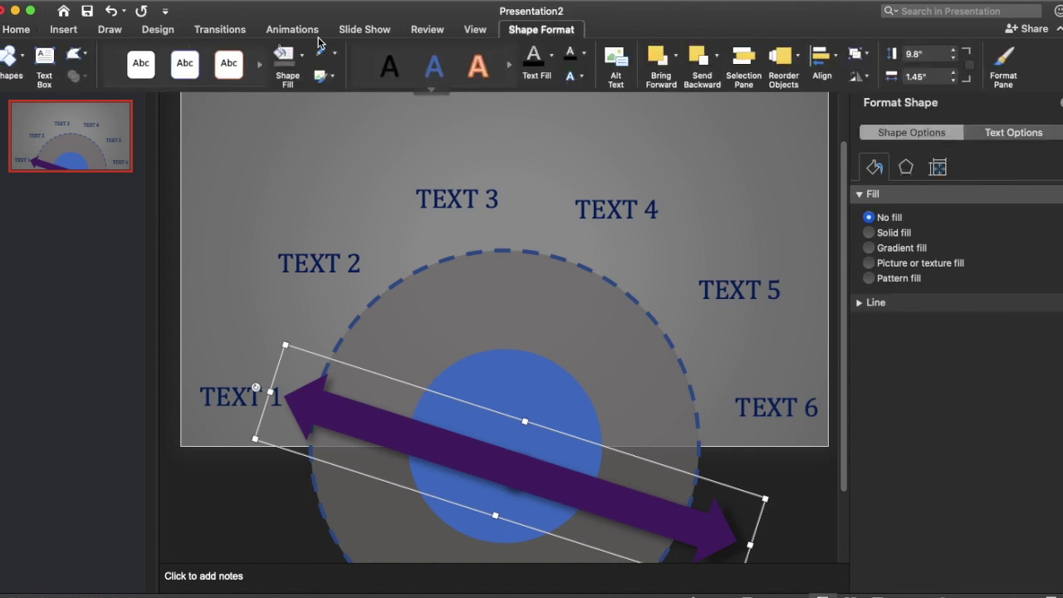
Apply Spin to the purple arrow group five times and expand the Animation Pane list.
click(294, 32)
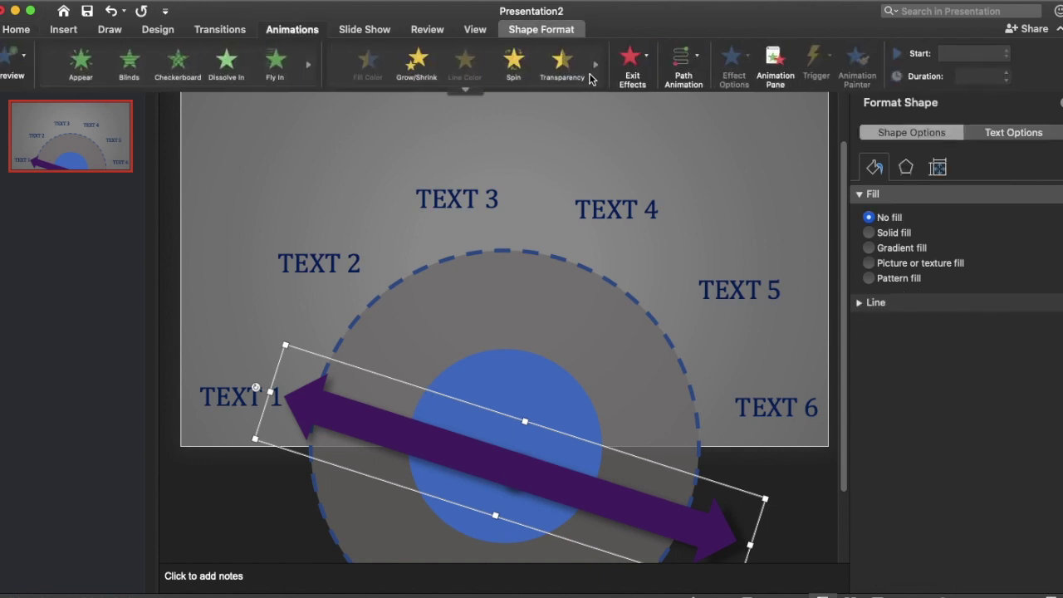
click(513, 73)
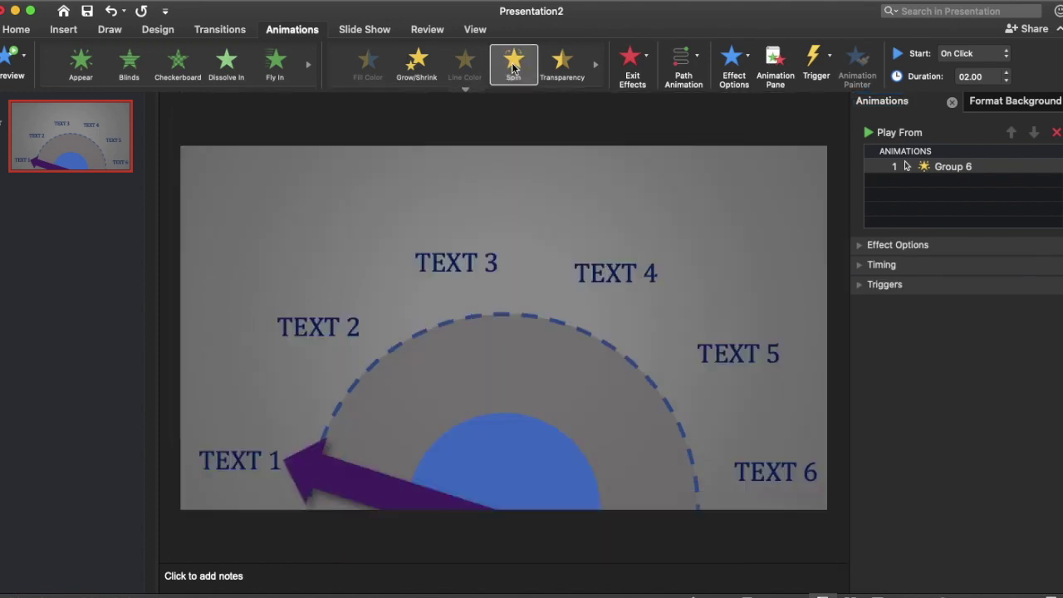
click(515, 73)
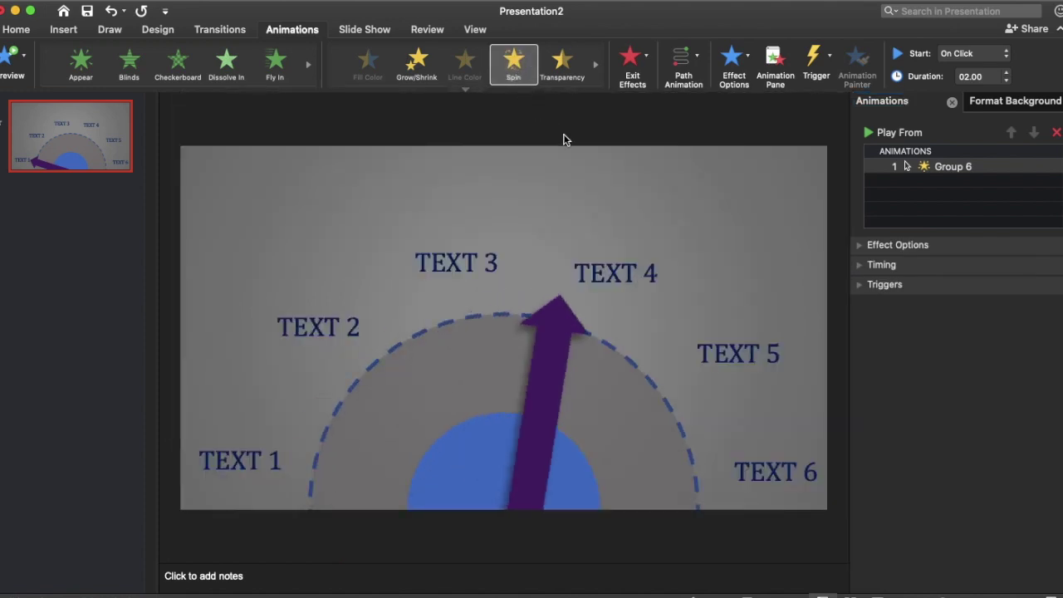
click(507, 131)
click(354, 419)
click(514, 59)
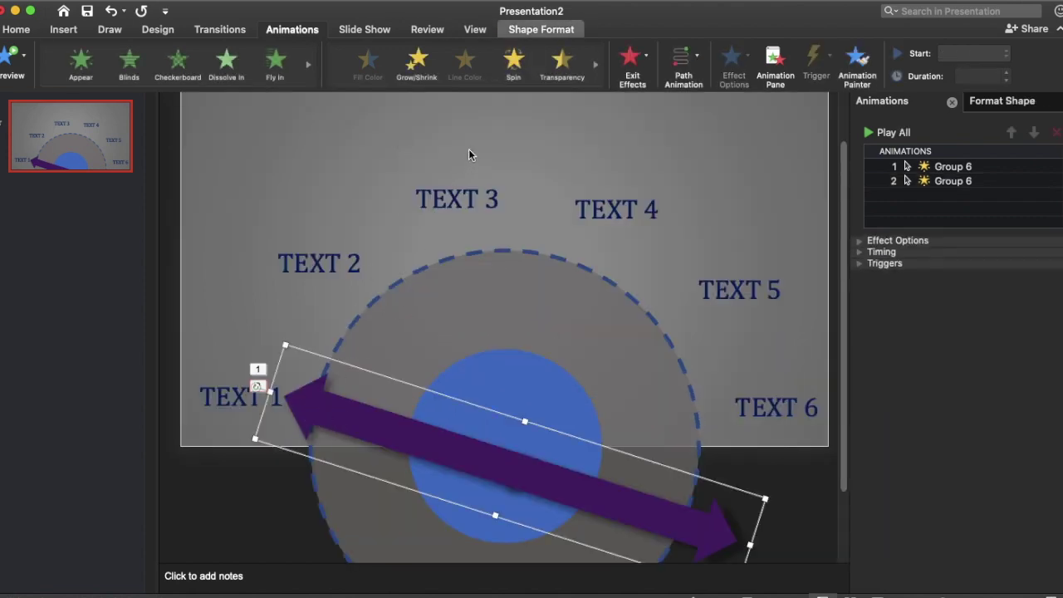
click(513, 60)
click(336, 393)
click(513, 59)
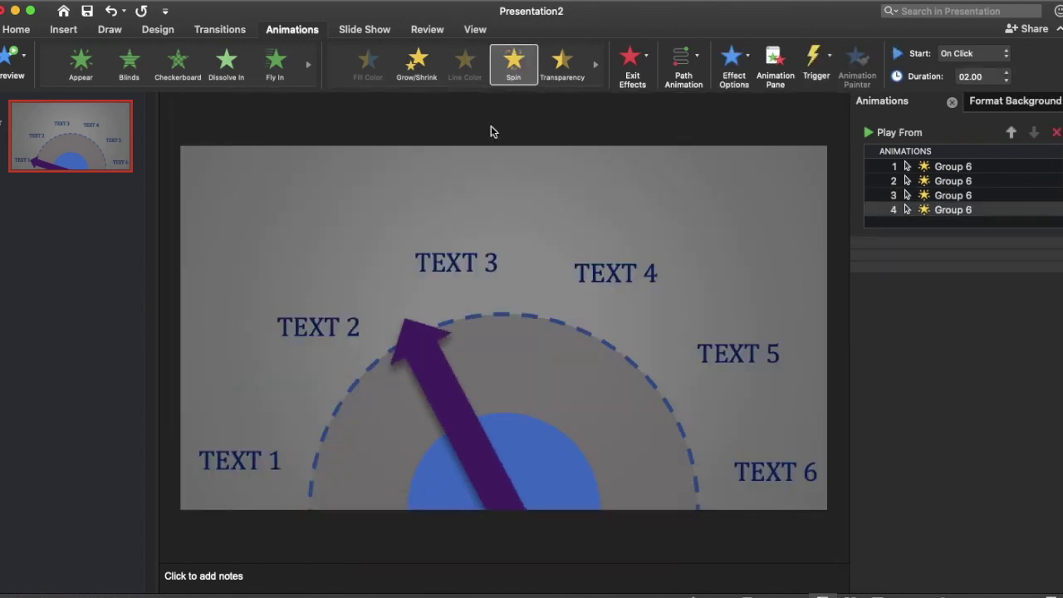
click(332, 408)
click(512, 73)
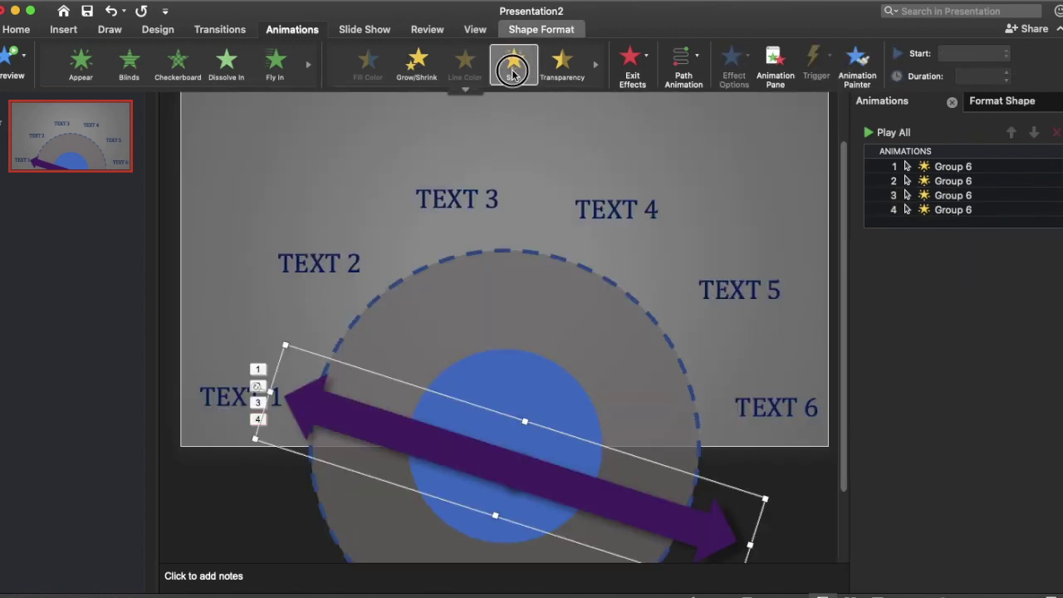
drag(895, 230, 894, 334)
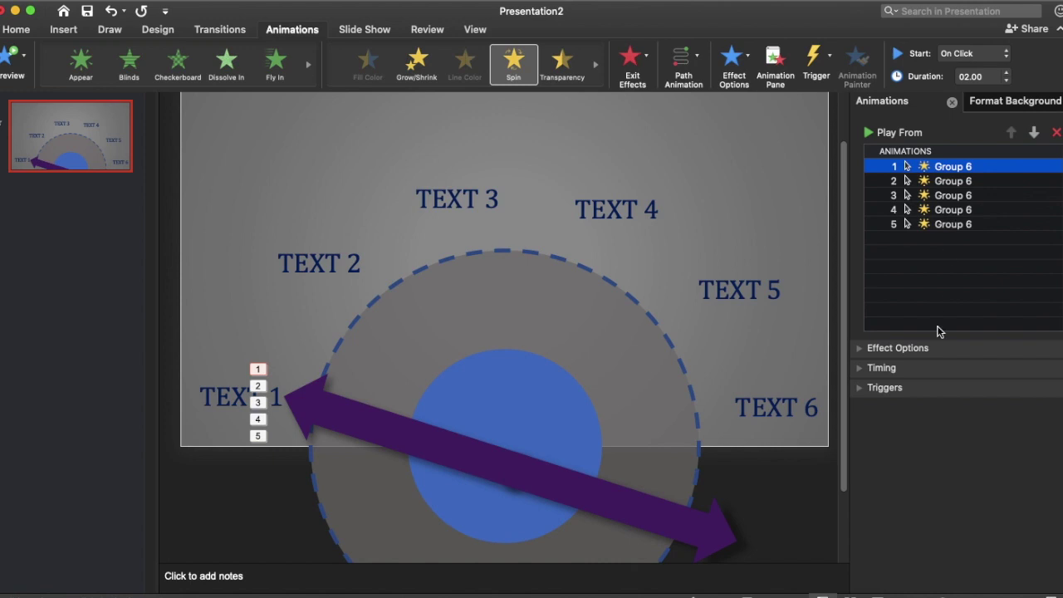
Set the first Spin's amount to a custom 30° clockwise.
click(861, 348)
click(1013, 375)
click(1013, 375)
click(996, 375)
click(1006, 451)
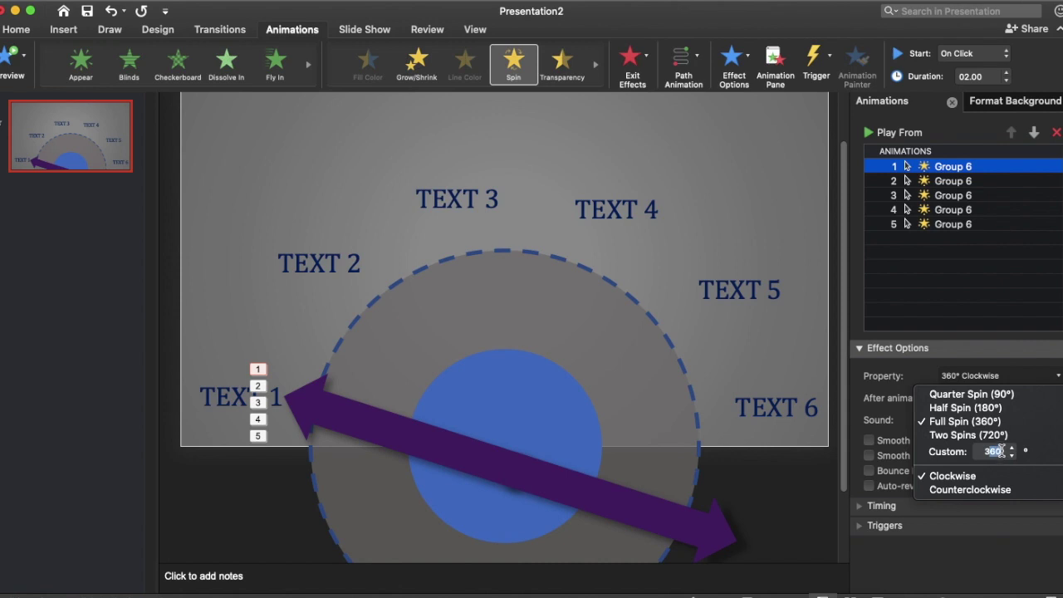
Give the second, third and fourth Spin entries the same 30° clockwise amount.
click(974, 191)
click(967, 183)
click(993, 375)
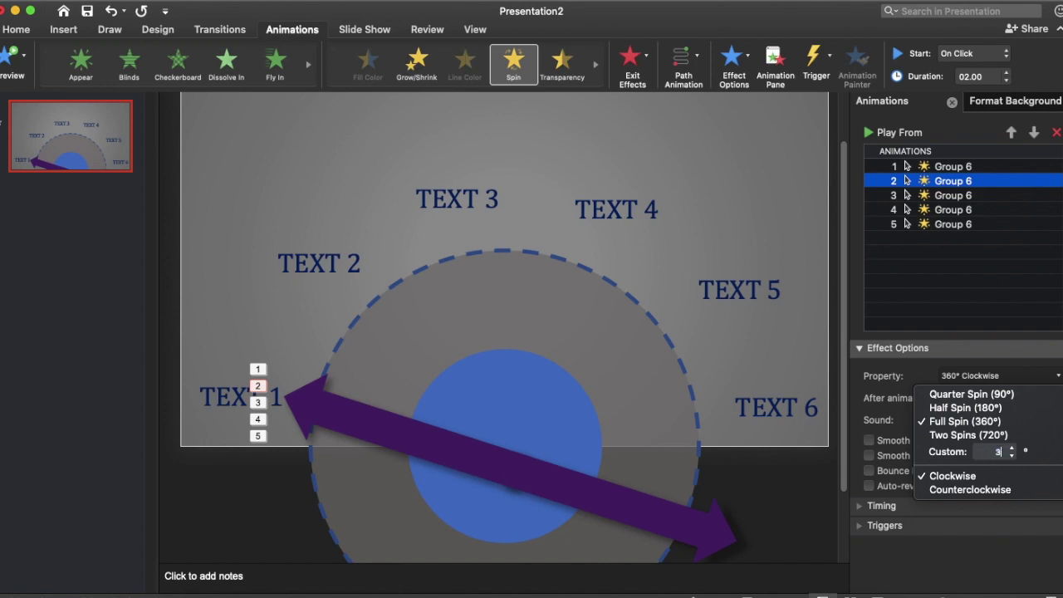
click(945, 196)
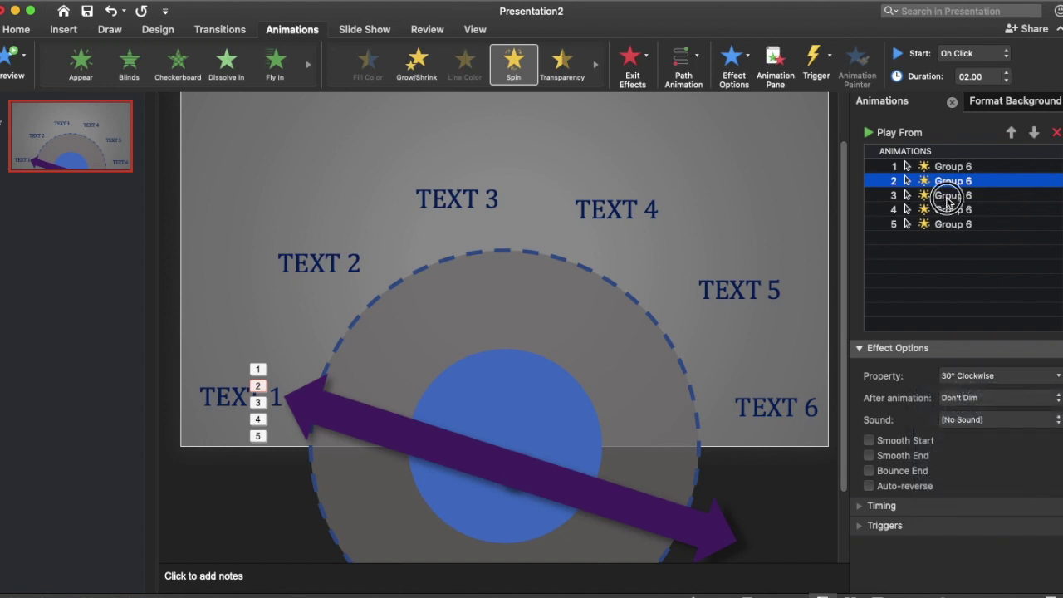
click(944, 195)
click(1001, 375)
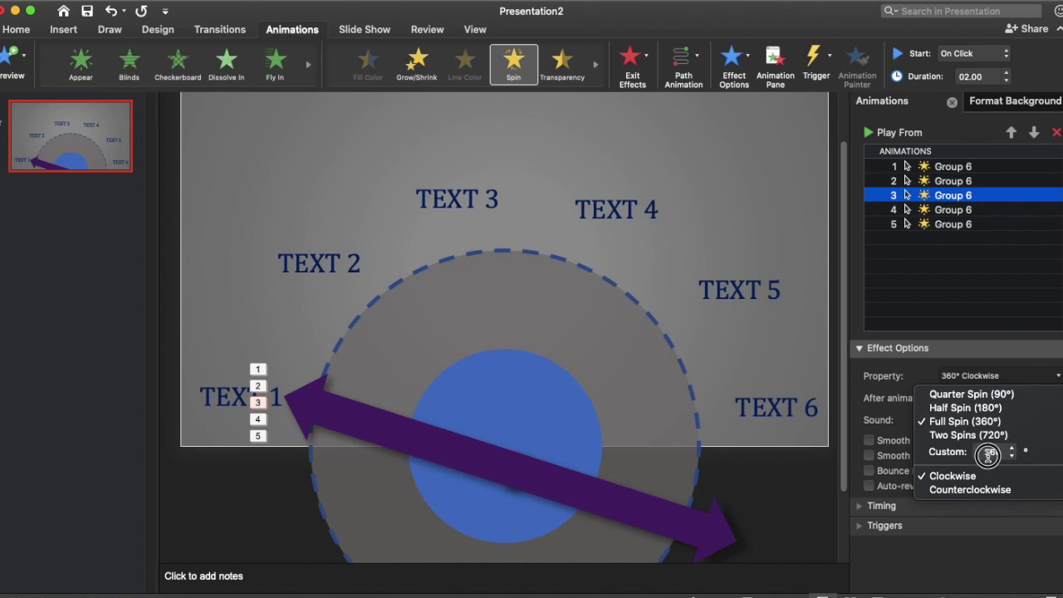
click(952, 210)
click(952, 210)
click(1000, 376)
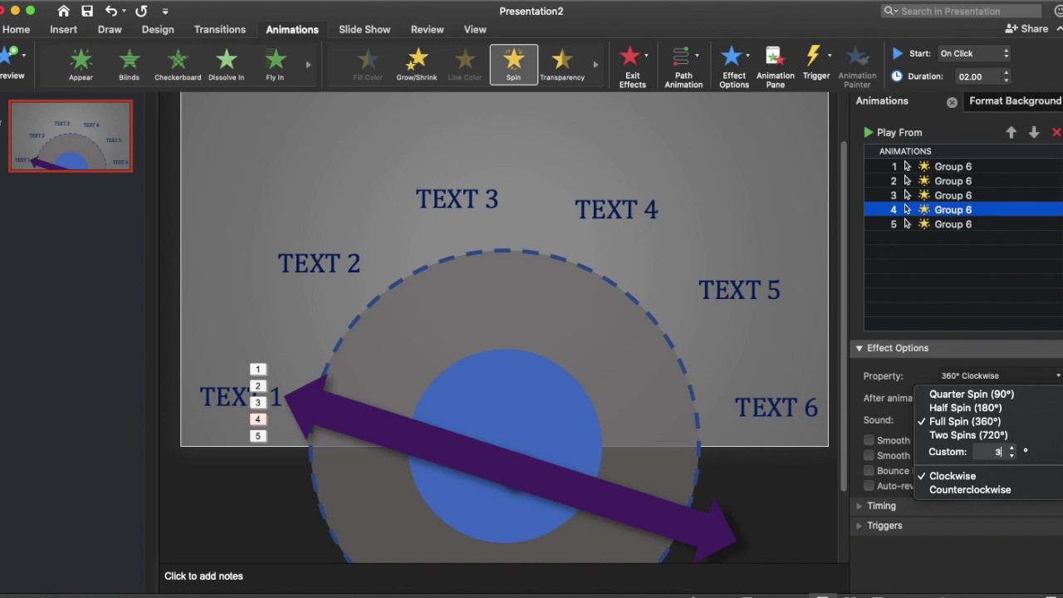
Set the fifth Spin to 30° clockwise, then play the slide show from the current slide.
click(940, 231)
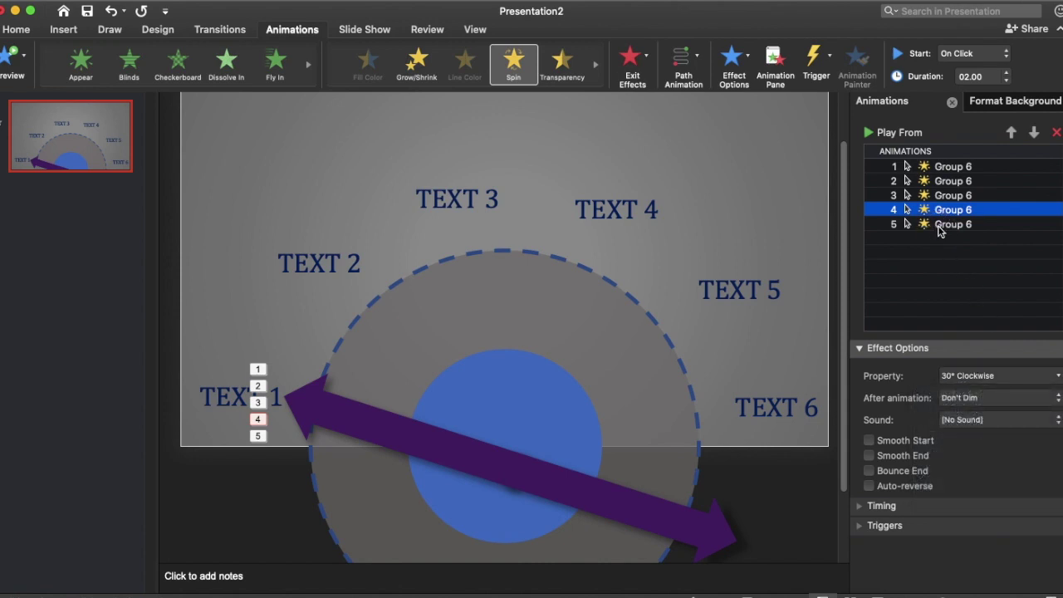
click(942, 224)
click(1021, 377)
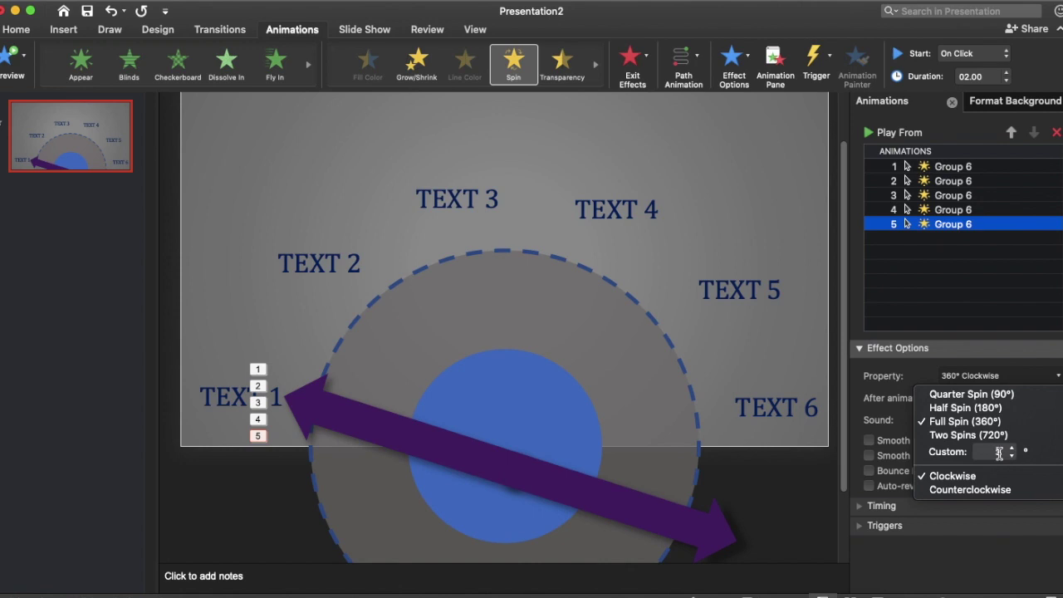
text(30)
key(Return)
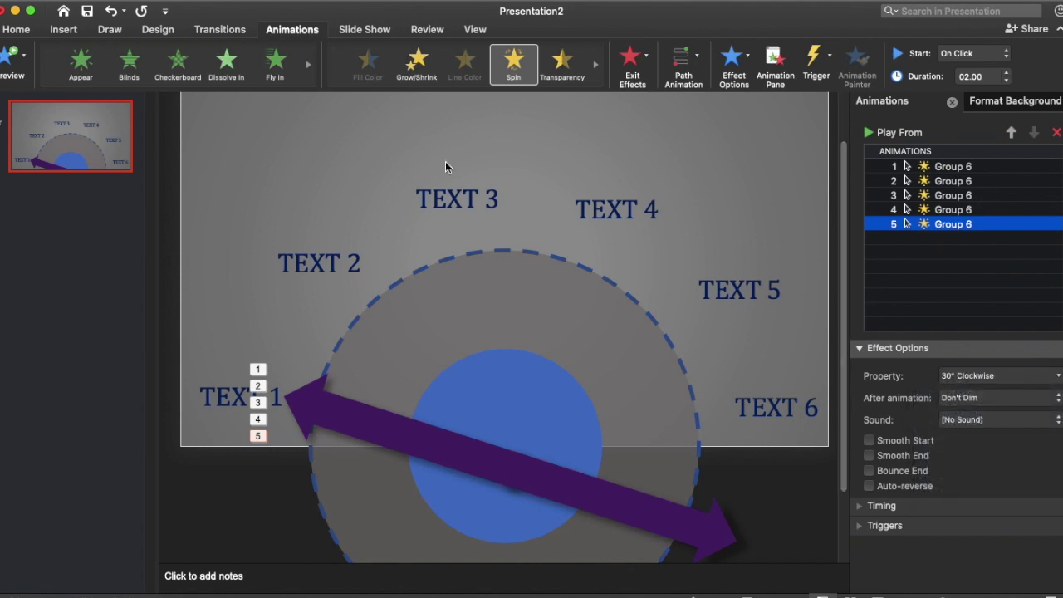
click(371, 31)
click(56, 73)
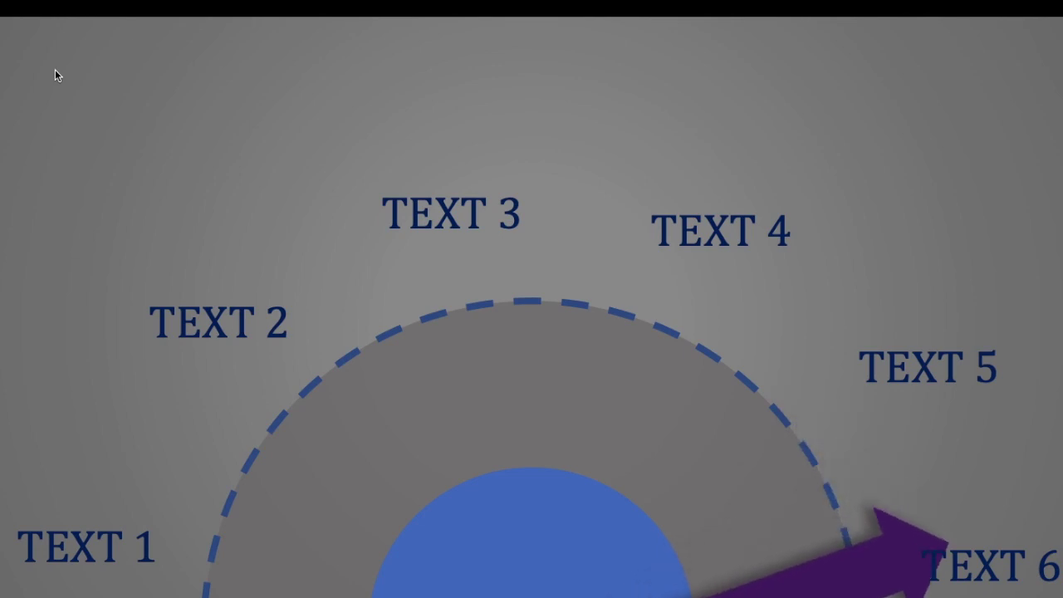
key(Escape)
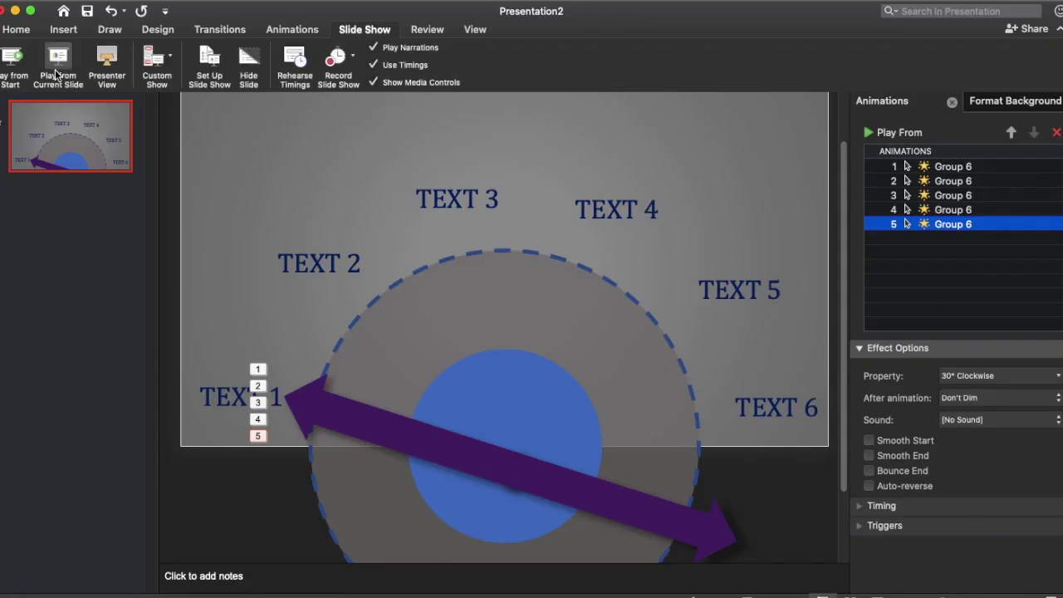
Change the selected spin's custom amount to 25° clockwise.
click(998, 379)
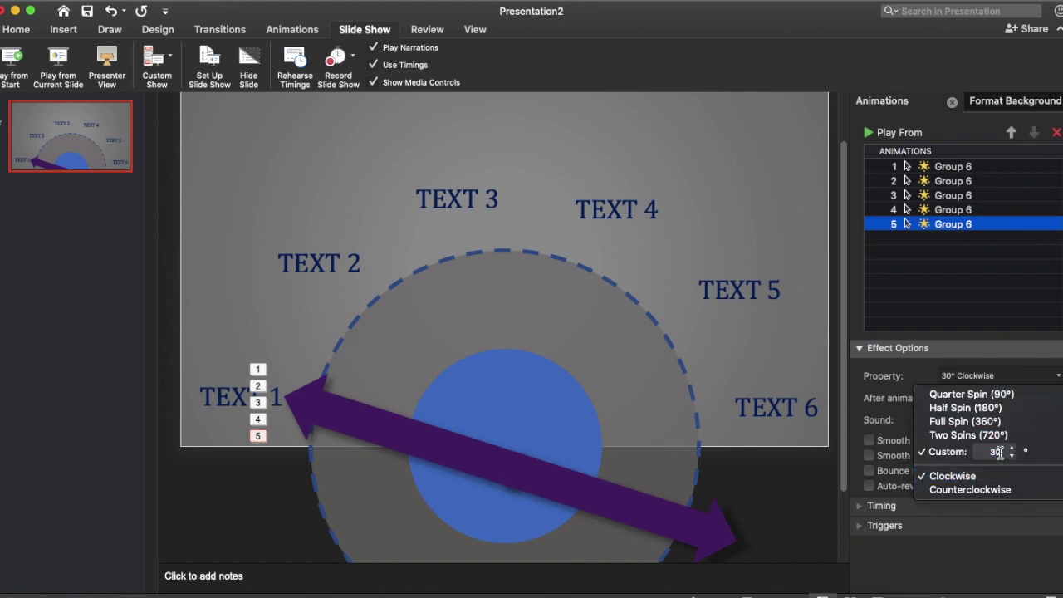
double_click(996, 452)
click(765, 402)
Shrink TEXT 6's font and nudge it right, then shift TEXT 4 slightly right and down.
click(764, 387)
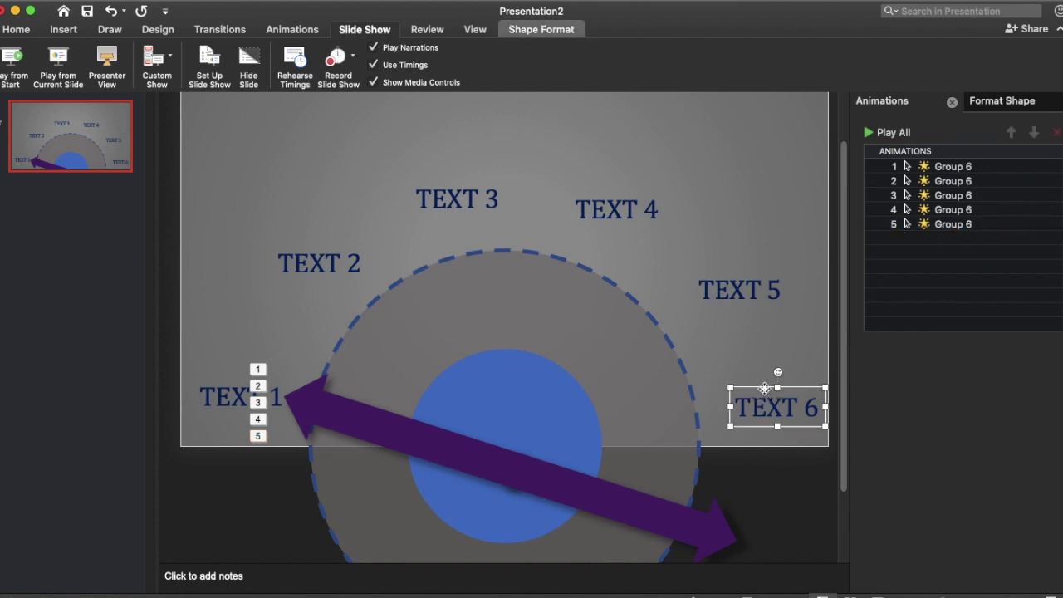
key(super+shift+comma)
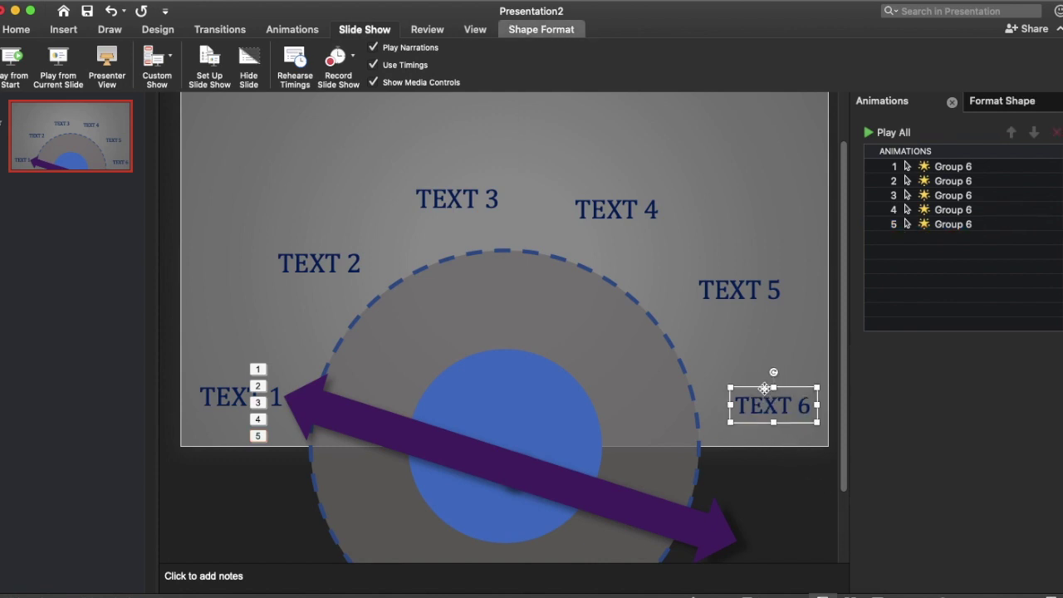
drag(764, 387, 773, 386)
click(366, 415)
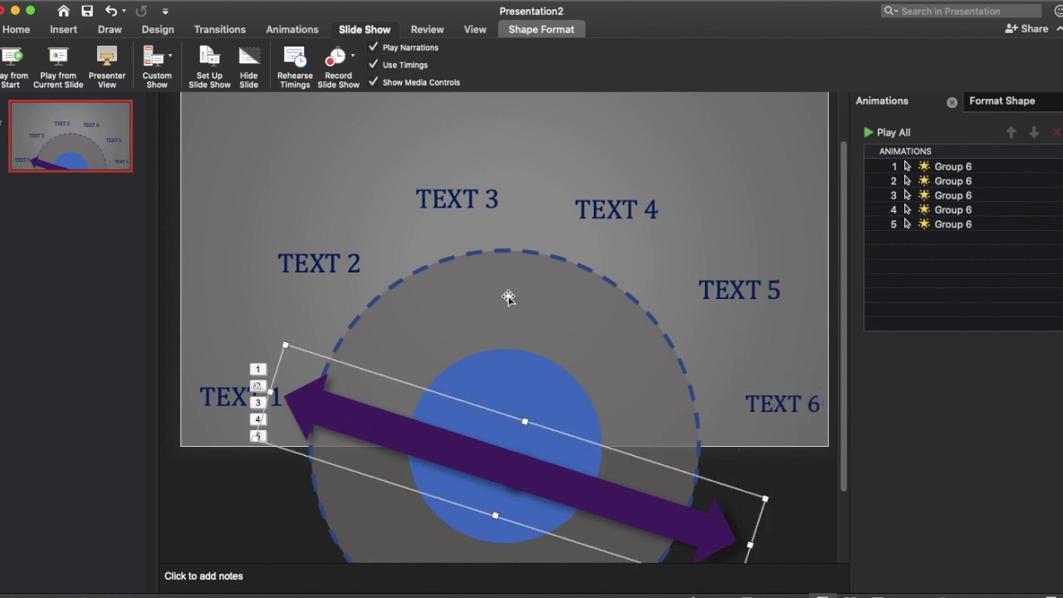
click(615, 205)
drag(622, 191, 626, 194)
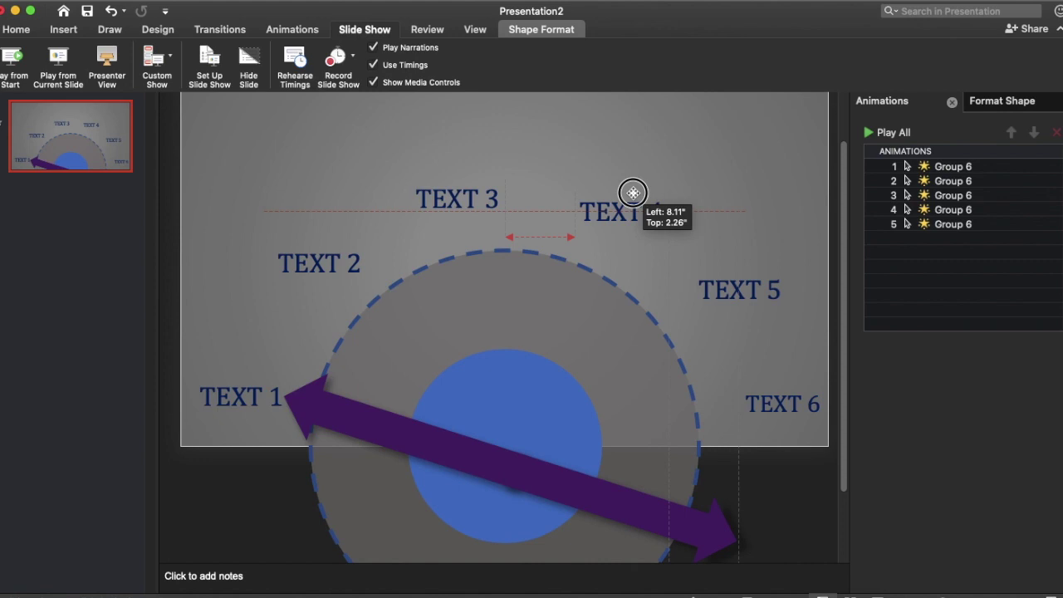
click(262, 265)
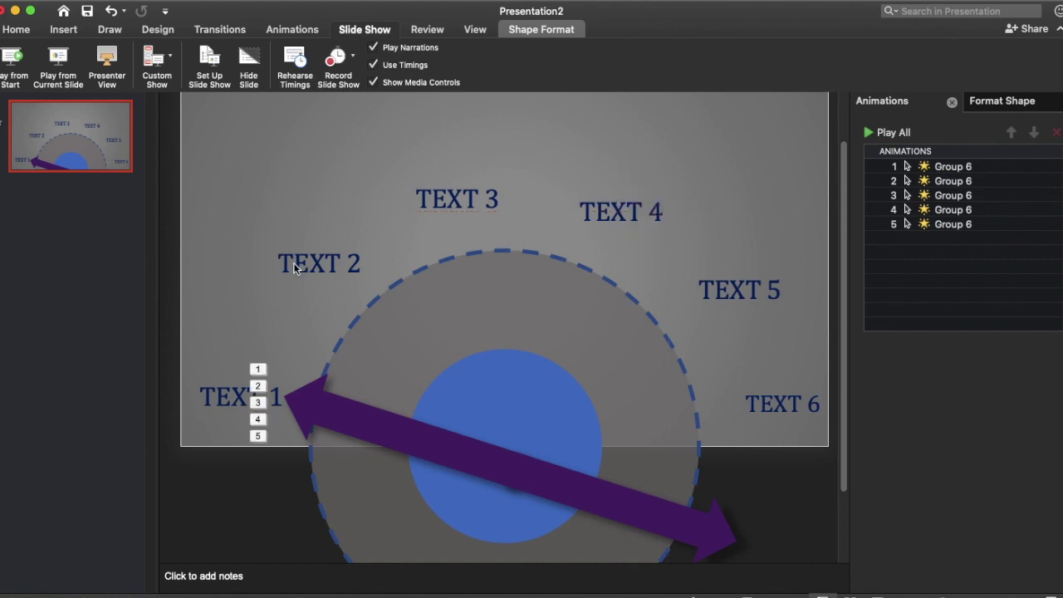
Select TEXT 2, TEXT 3, TEXT 4, TEXT 5 and TEXT 6 together.
click(312, 249)
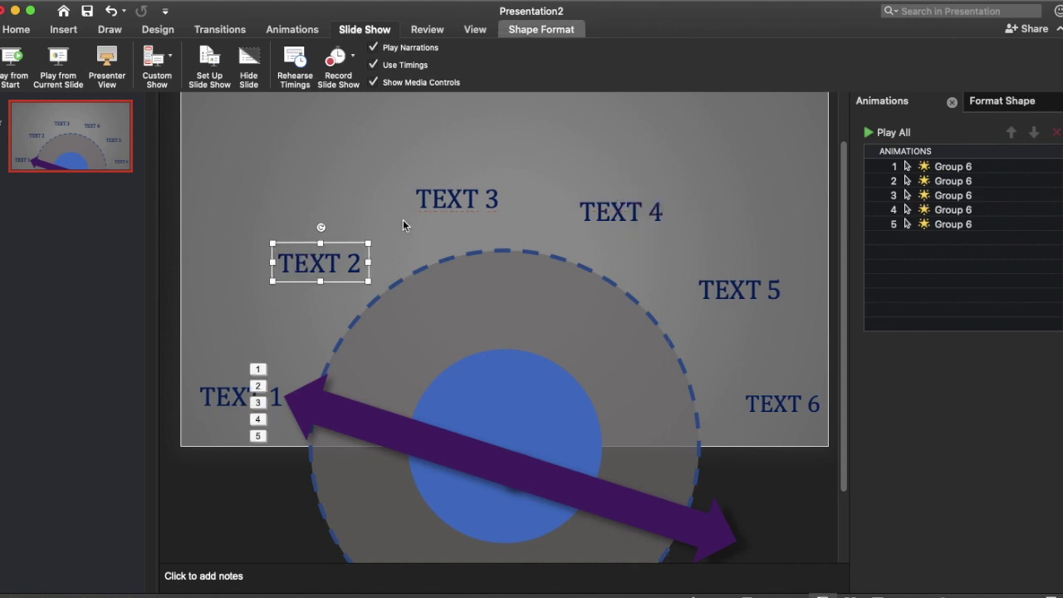
shift+click(440, 200)
shift+click(636, 203)
shift+click(728, 290)
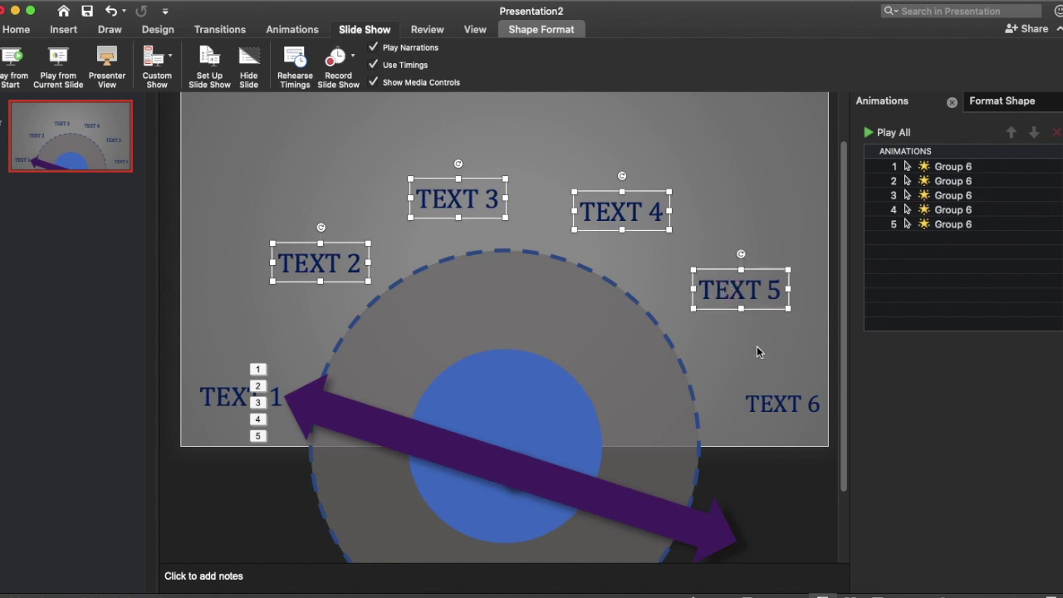
shift+click(783, 405)
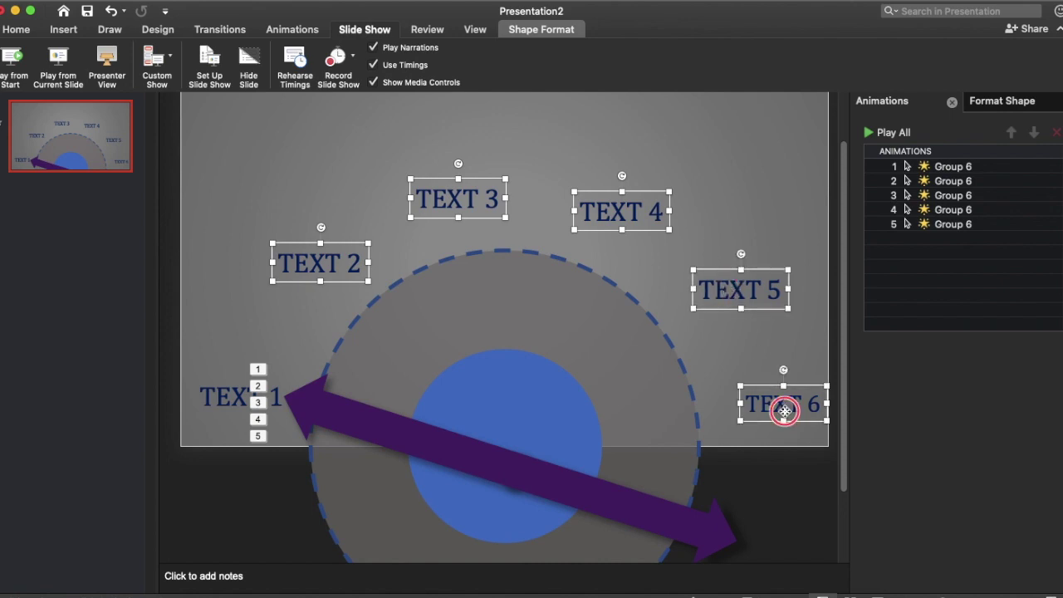
click(292, 32)
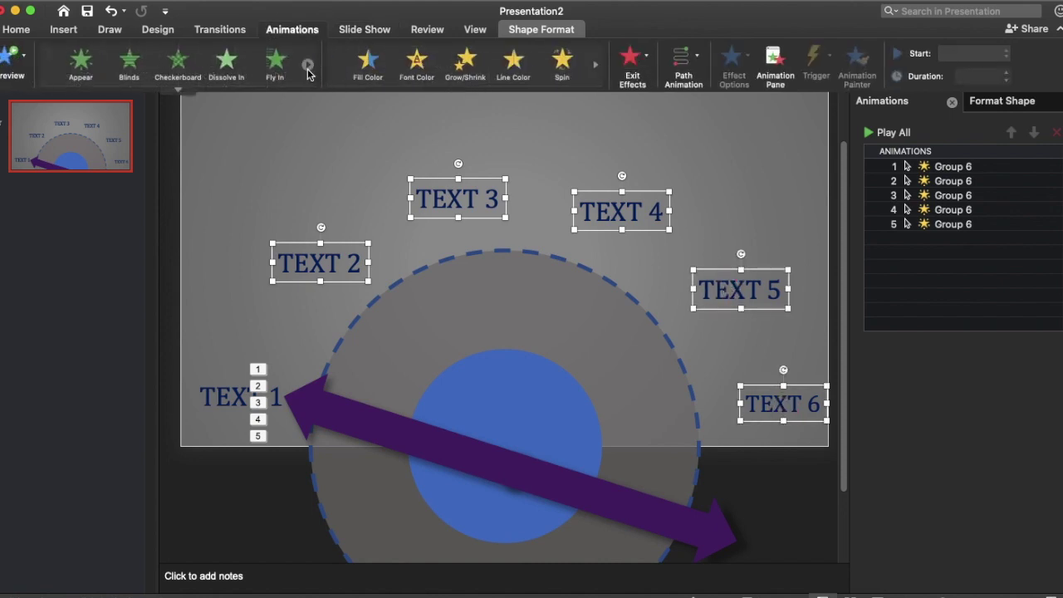
Give the selected labels the Whip entrance effect from the Exciting group.
click(308, 69)
click(178, 88)
scroll(181, 338, down, 1)
scroll(181, 337, down, 1)
scroll(142, 390, down, 3)
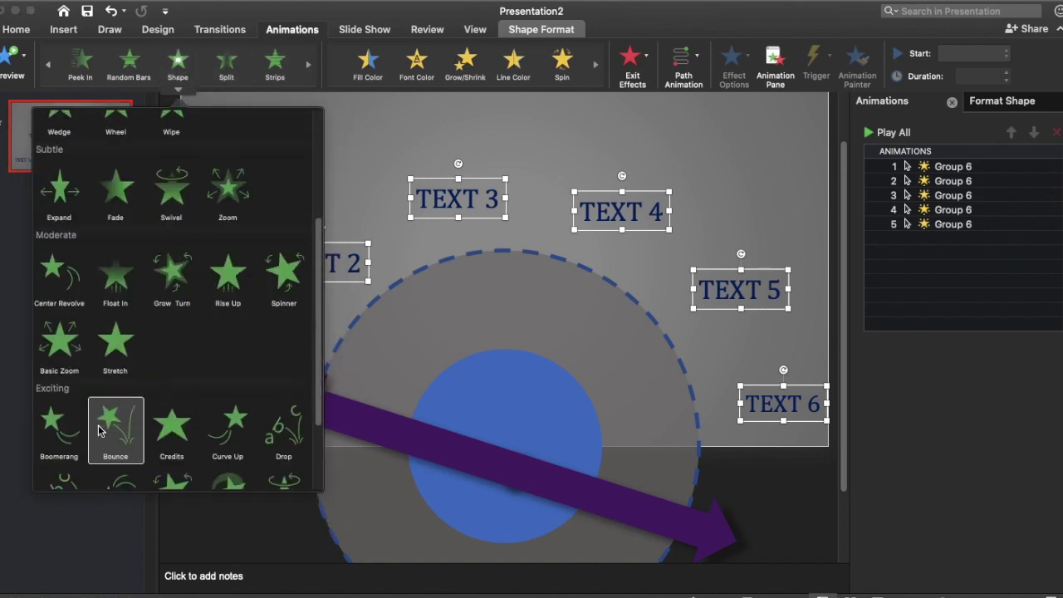
scroll(226, 426, down, 3)
click(71, 455)
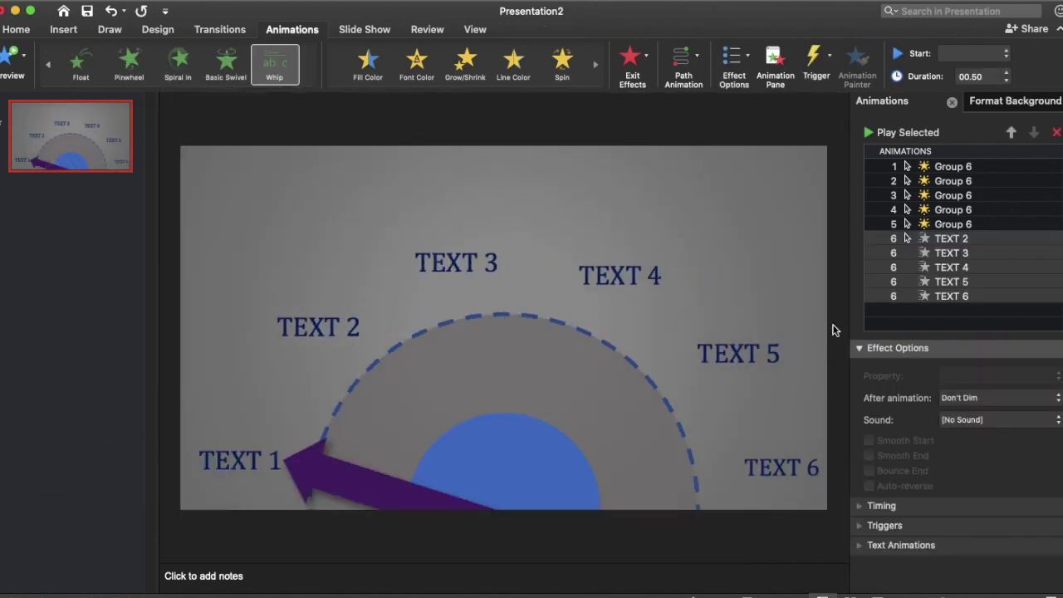
Reorder the TEXT 2–5 Whip entries so each follows its matching arrow spin.
click(950, 252)
click(950, 238)
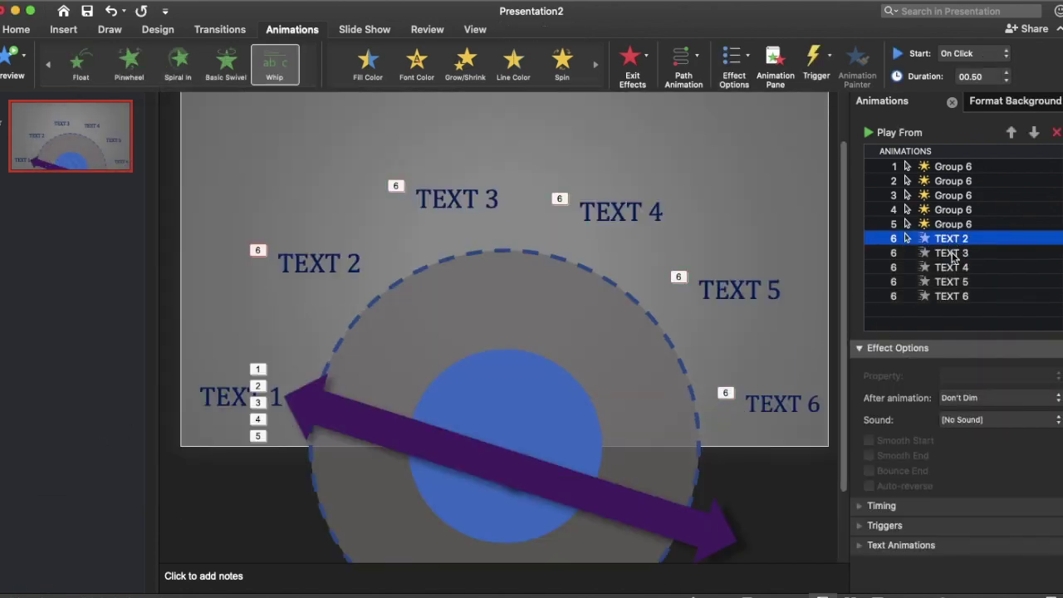
drag(953, 242, 953, 181)
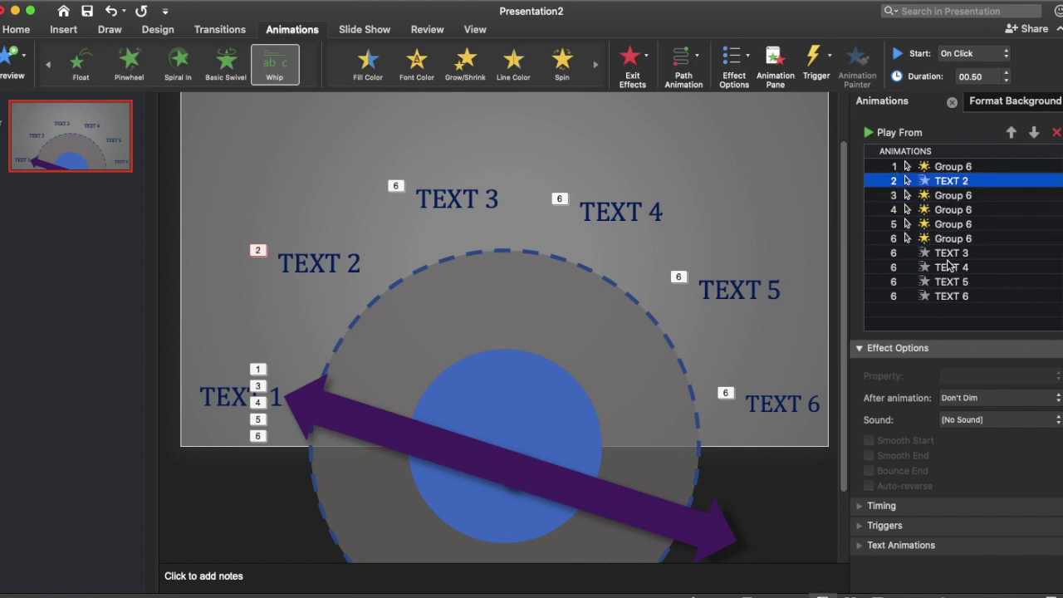
drag(948, 254, 950, 210)
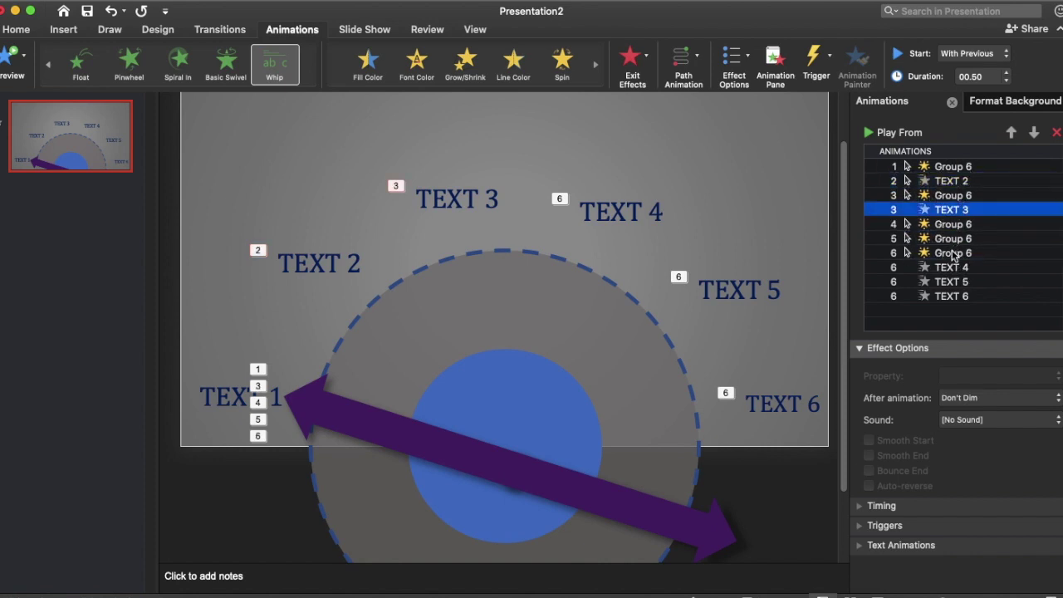
drag(948, 264, 949, 233)
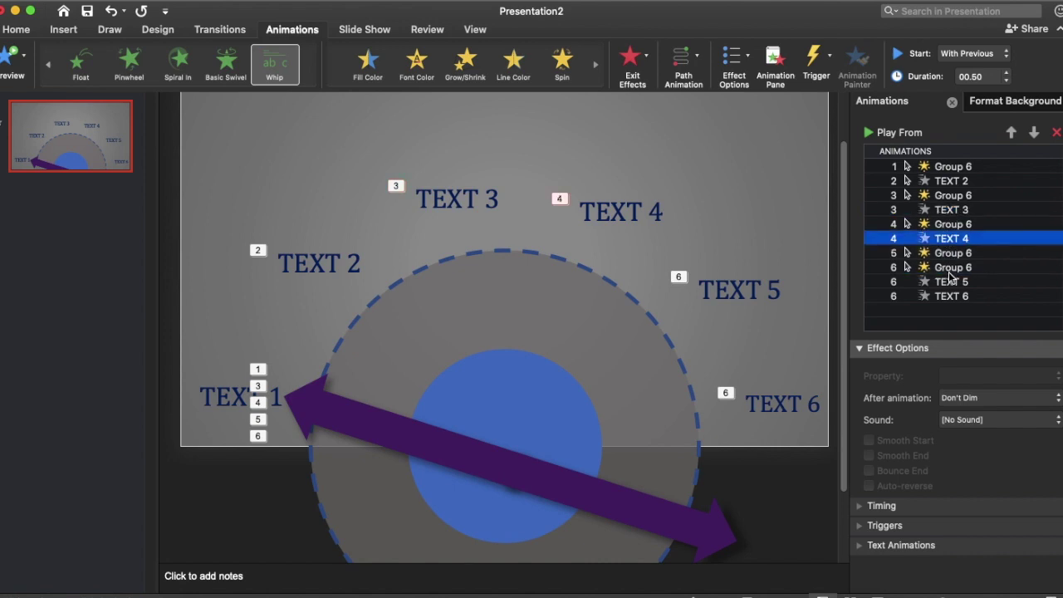
drag(950, 284, 952, 262)
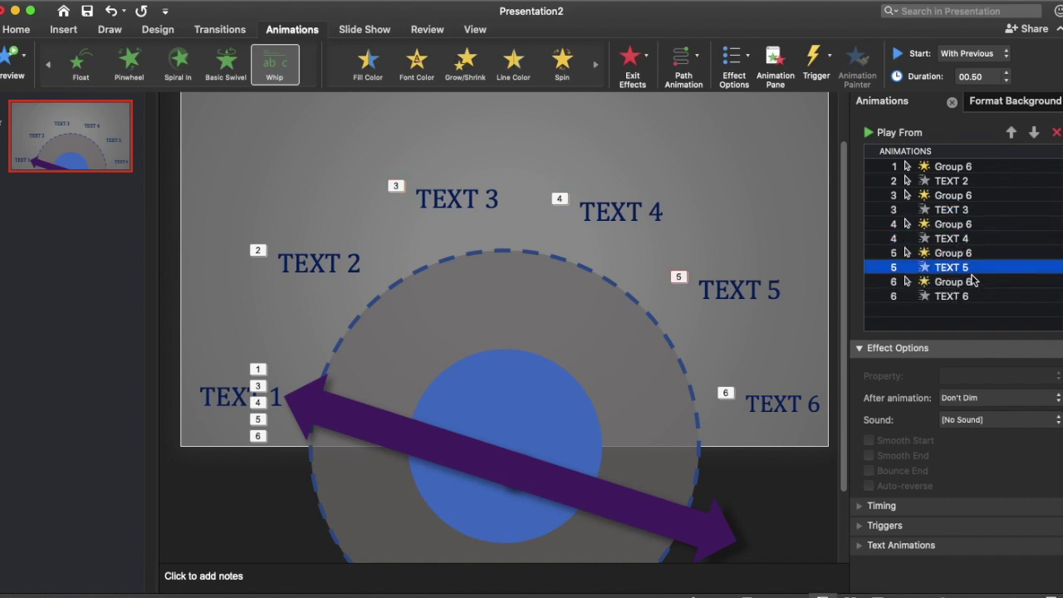
Set TEXT 2 and TEXT 3 Whip animations to start After Previous.
click(938, 181)
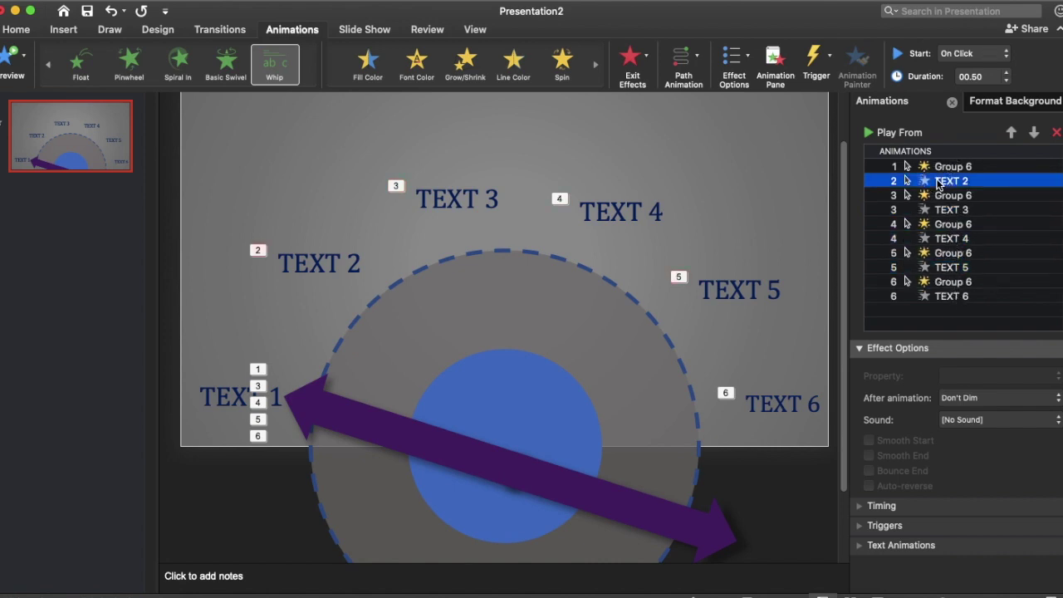
click(971, 65)
click(971, 64)
click(971, 63)
click(971, 68)
click(965, 214)
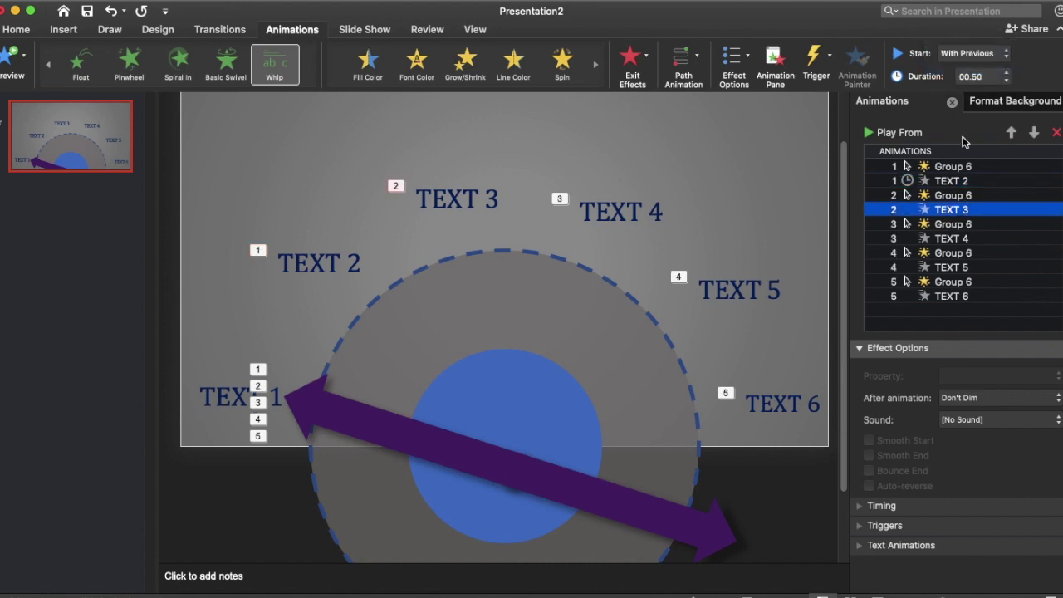
click(967, 54)
click(967, 70)
Set TEXT 4, TEXT 5 and TEXT 6 Whip animations to start After Previous.
click(966, 240)
click(967, 53)
click(966, 53)
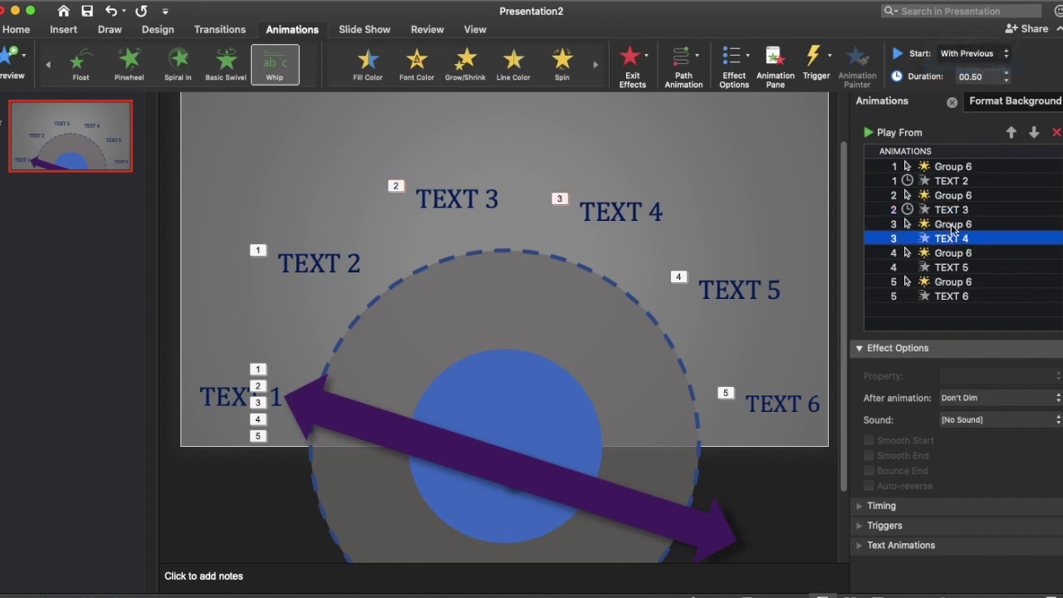
click(946, 269)
click(963, 55)
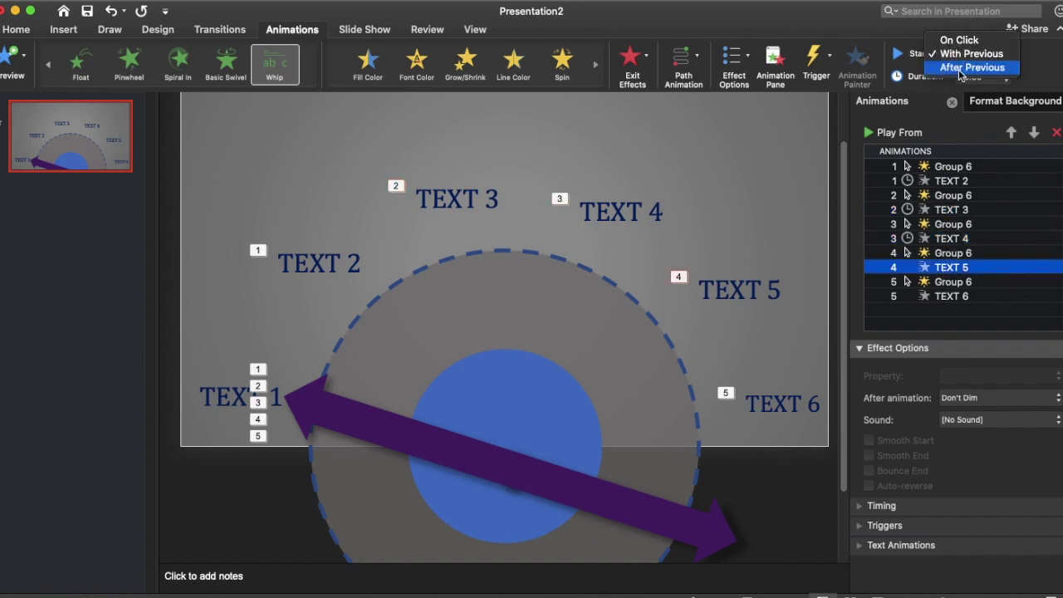
click(961, 70)
click(951, 298)
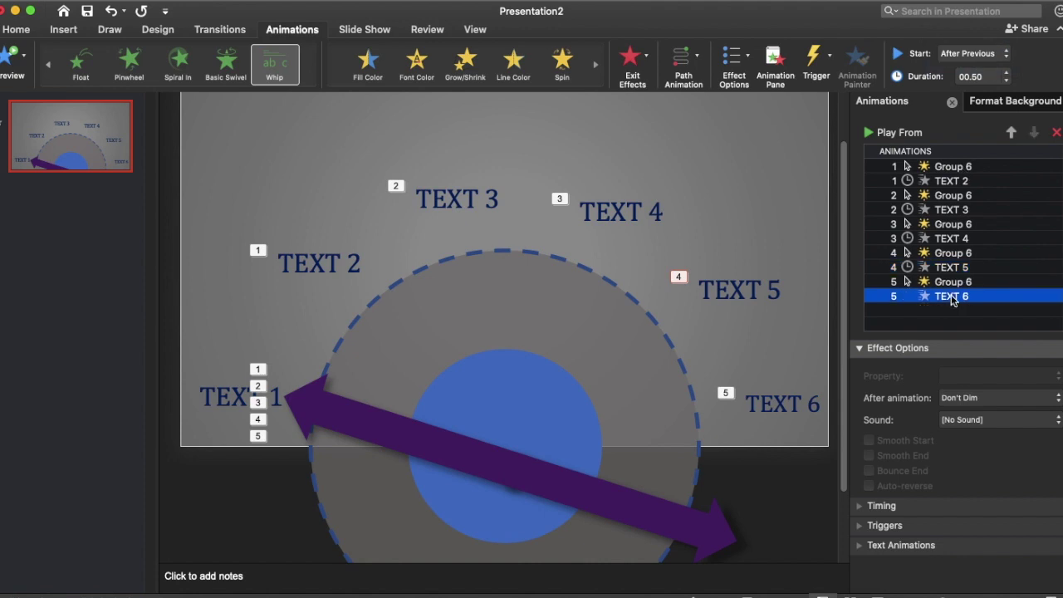
click(963, 54)
click(968, 67)
click(474, 274)
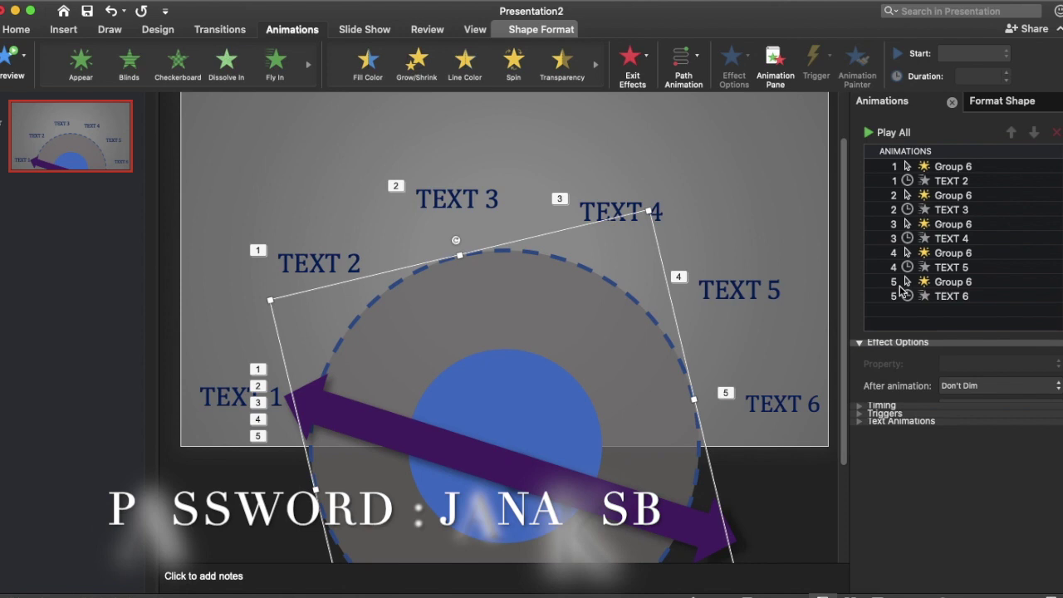
Apply a Spin animation to the dashed circle, start it With Previous, and move it to the top.
click(511, 68)
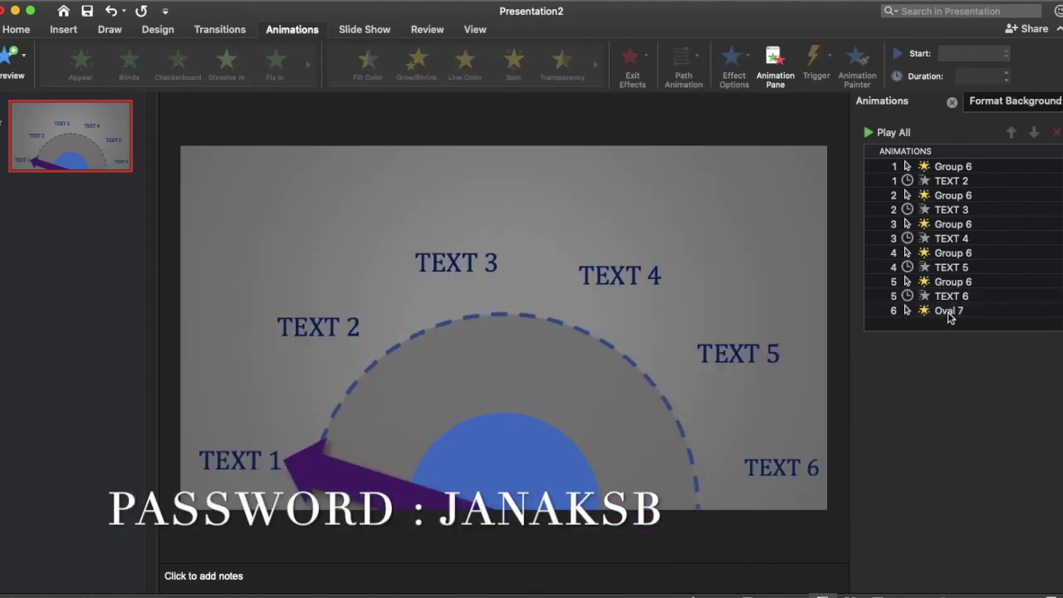
click(973, 53)
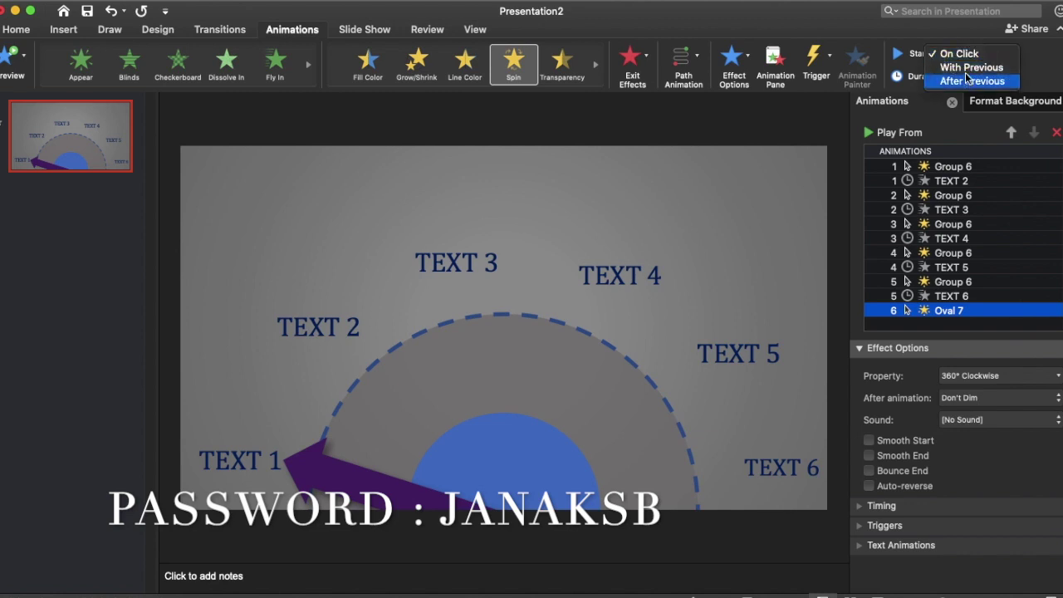
key(Return)
drag(947, 310, 934, 165)
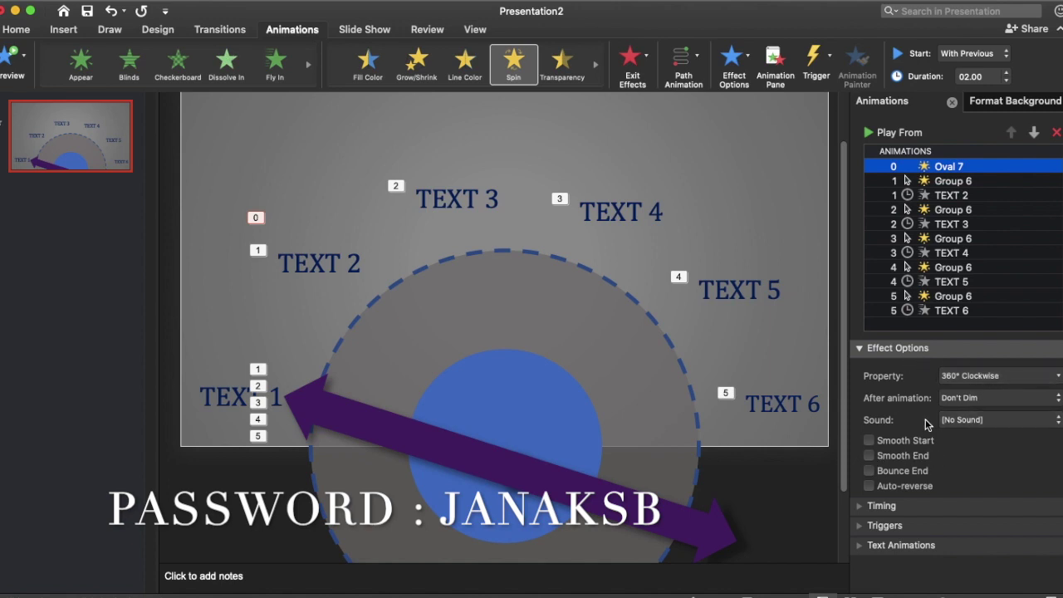
Set the circle's spin to last 15 seconds and repeat until the end of the slide.
click(880, 505)
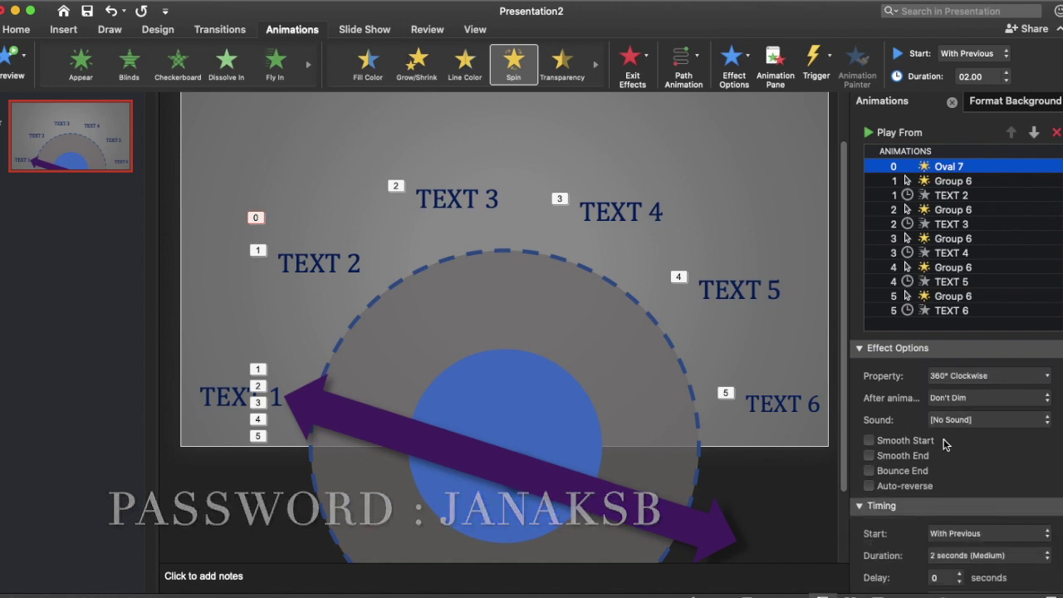
click(955, 523)
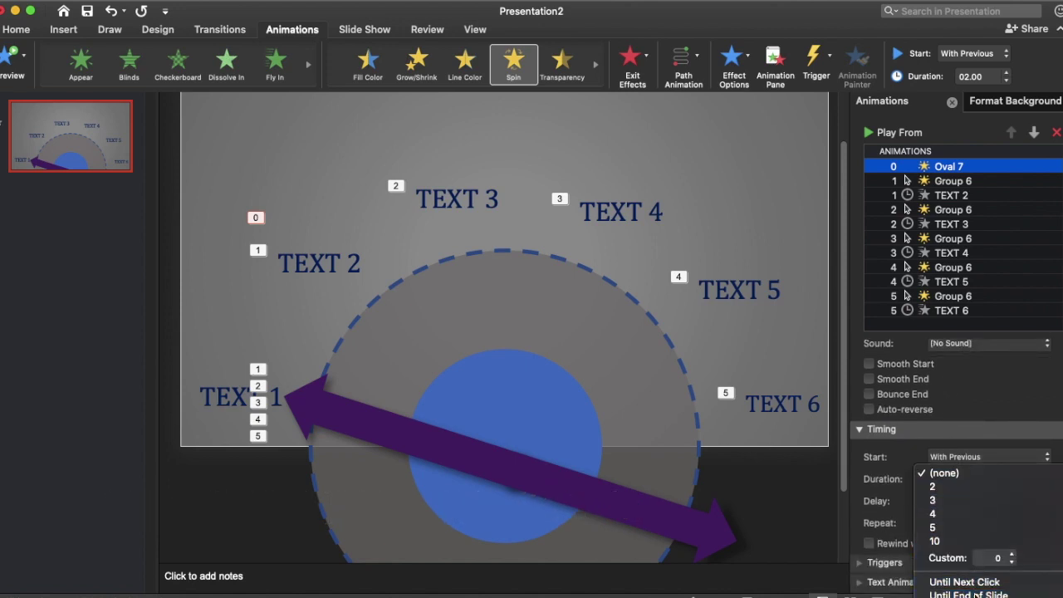
click(968, 593)
click(955, 479)
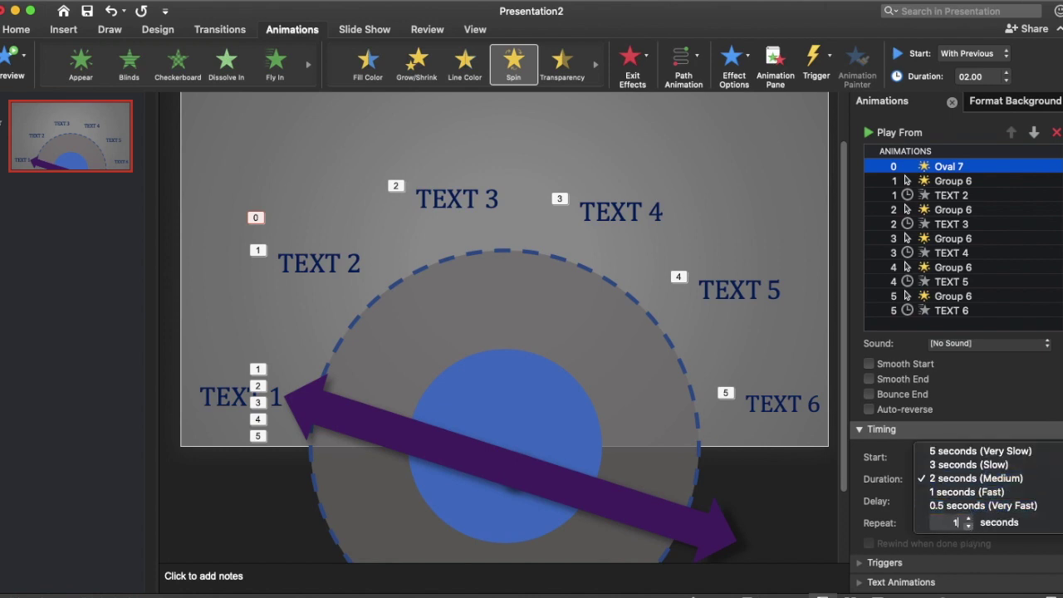
text(5)
key(Return)
click(363, 29)
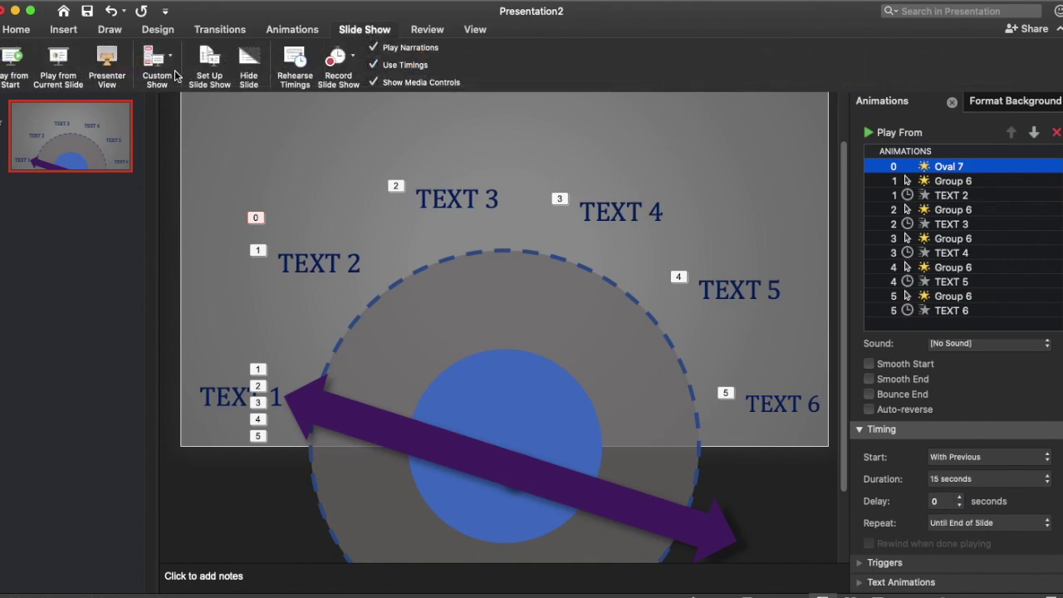
click(82, 78)
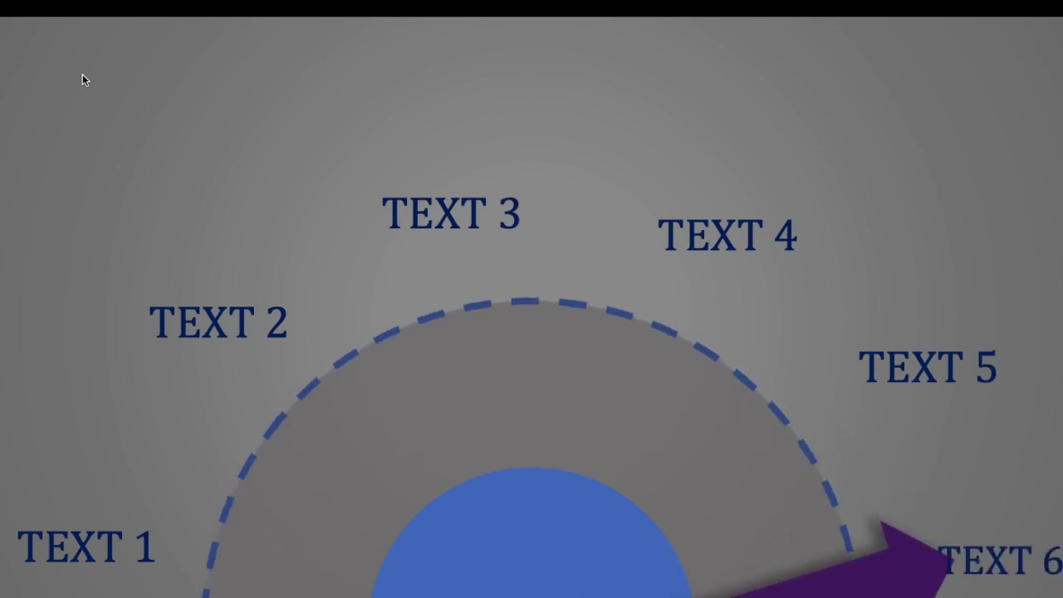
key(Escape)
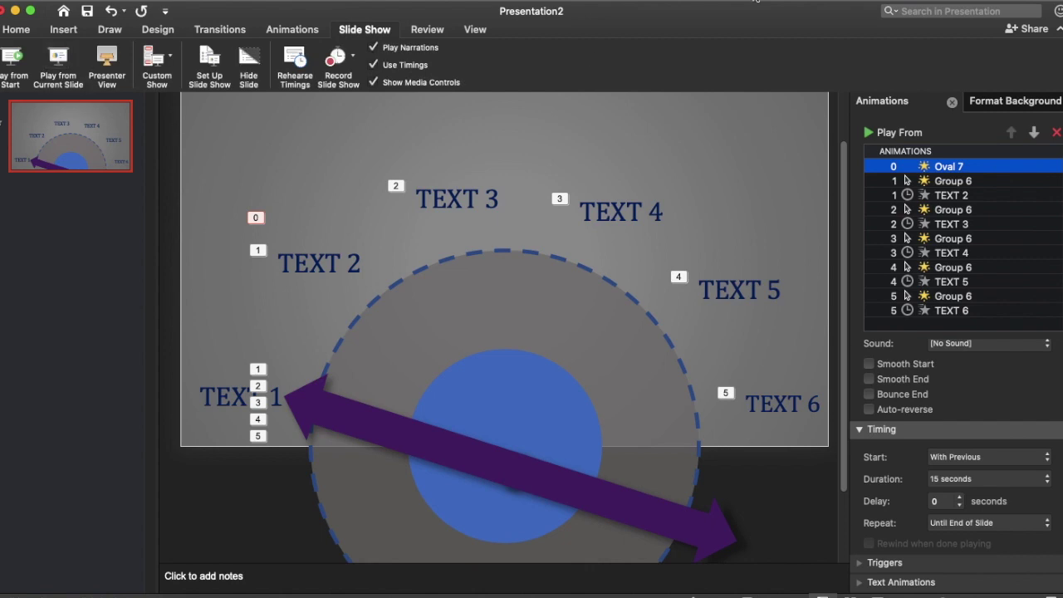
click(784, 3)
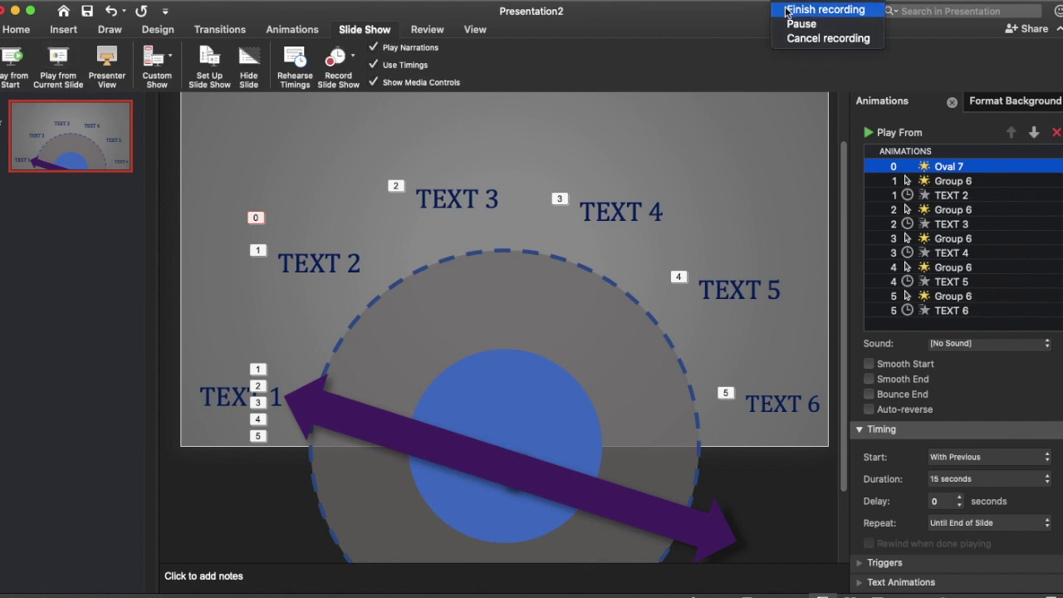
click(789, 8)
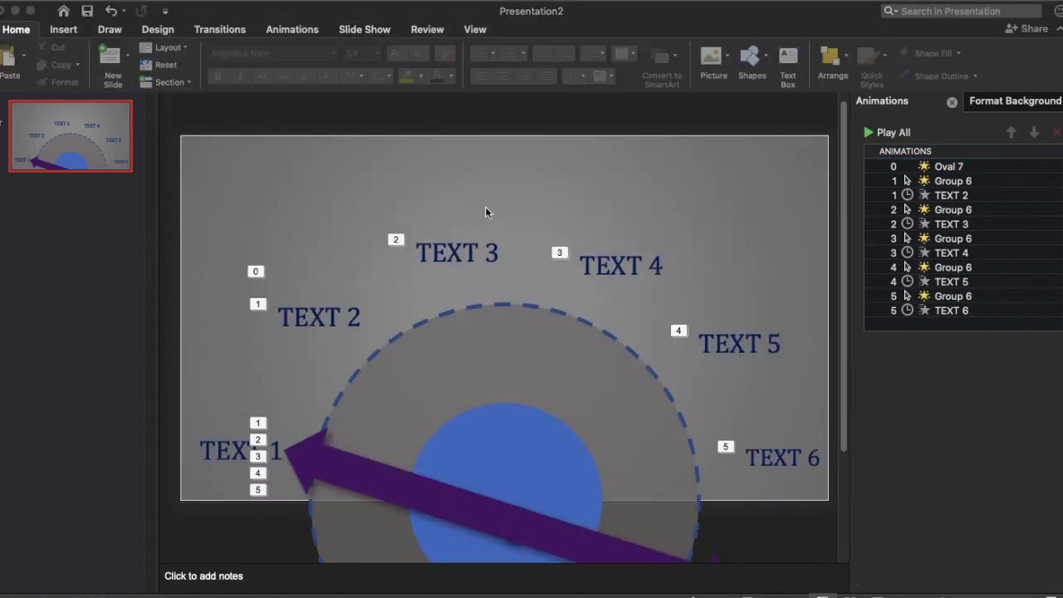
Add a text box reading 'Spinning Needle Text Animation', fix the spelling, enlarge and position it.
click(63, 29)
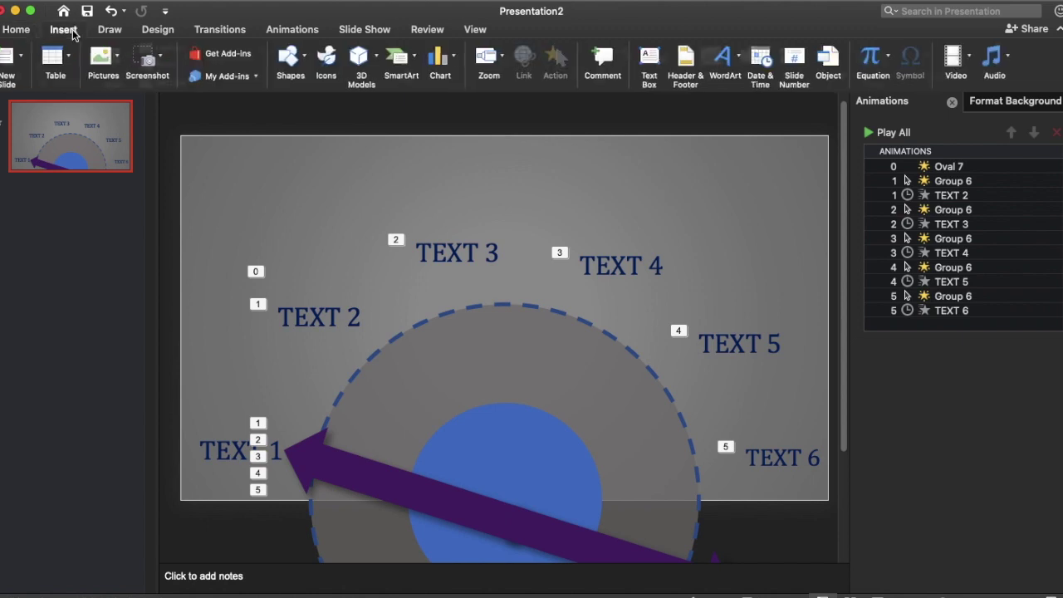
click(652, 65)
text(SP)
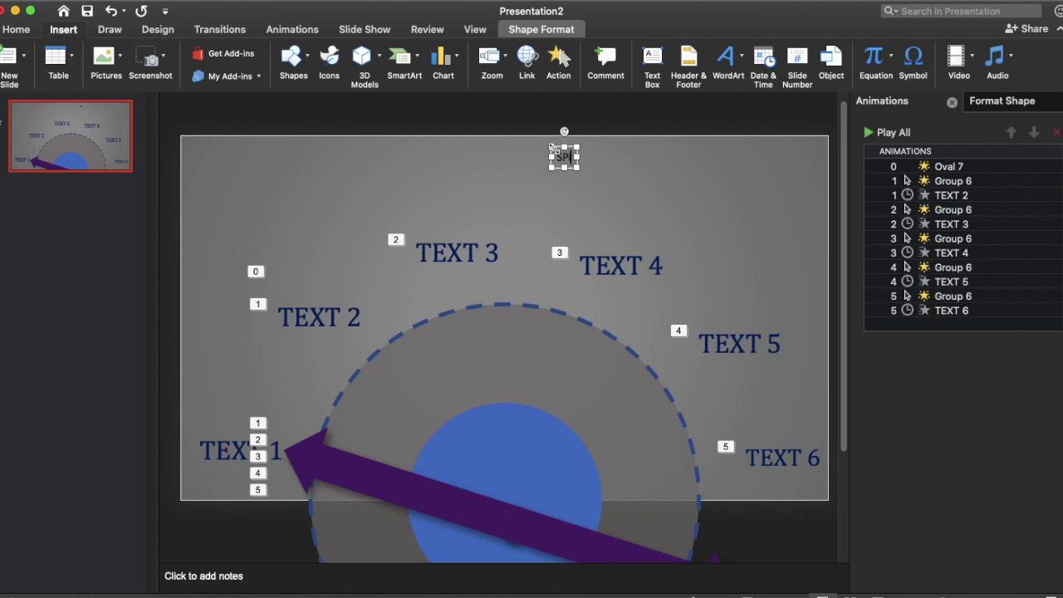
text(ing)
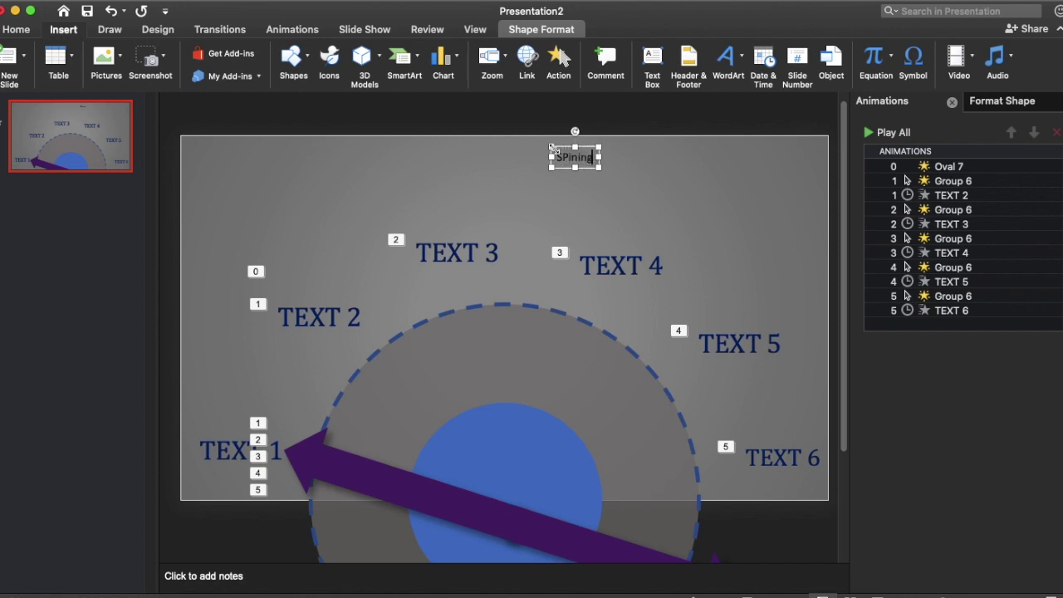
text( Needle Text Animation)
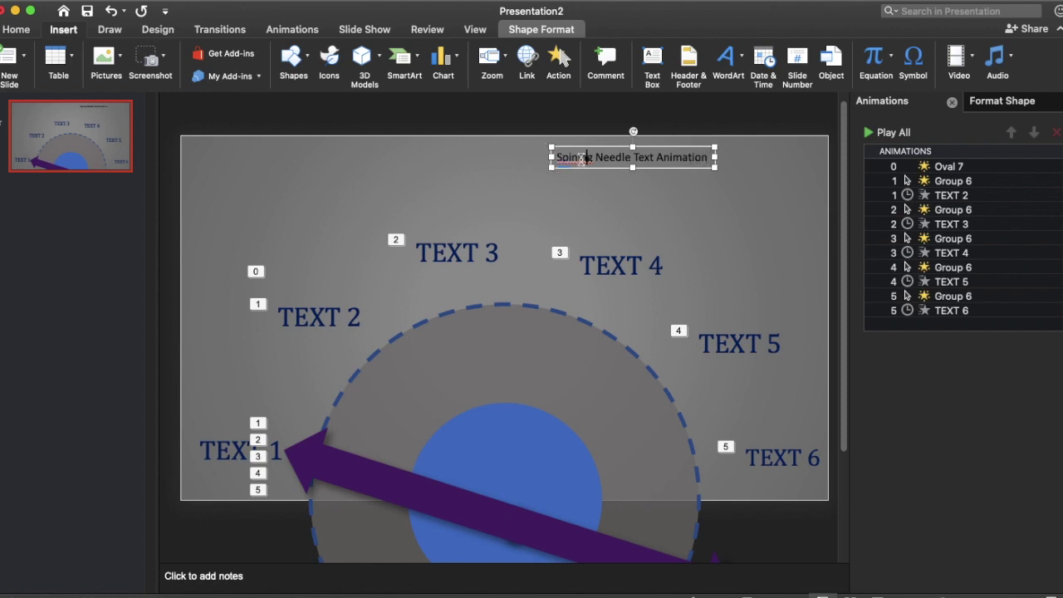
right_click(584, 157)
click(598, 163)
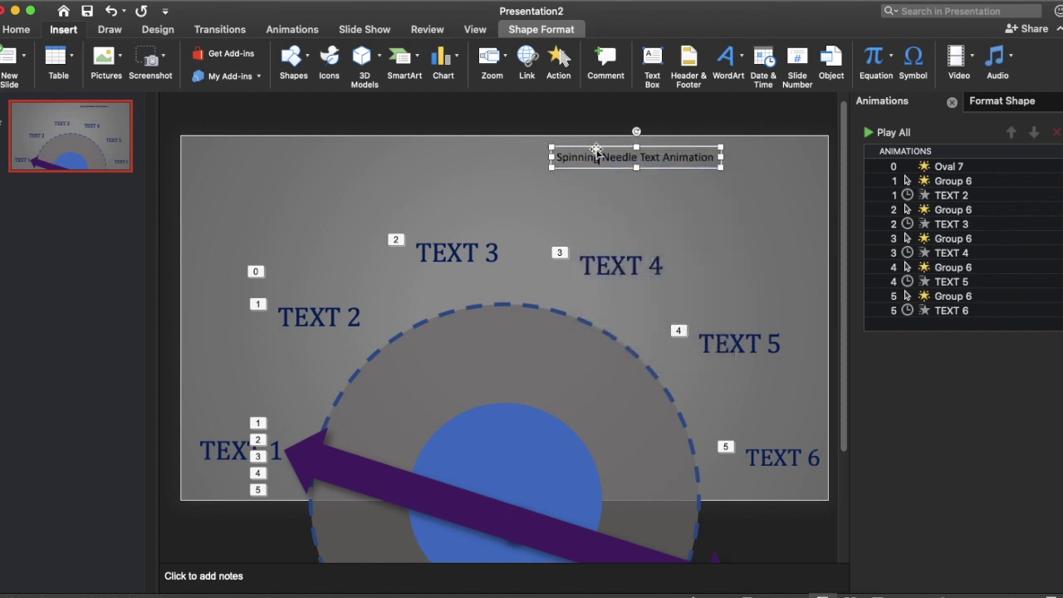
drag(596, 151, 475, 152)
key(super+shift+period)
key(super+shift+period)
key(super+shift+period)
key(super+shift+period)
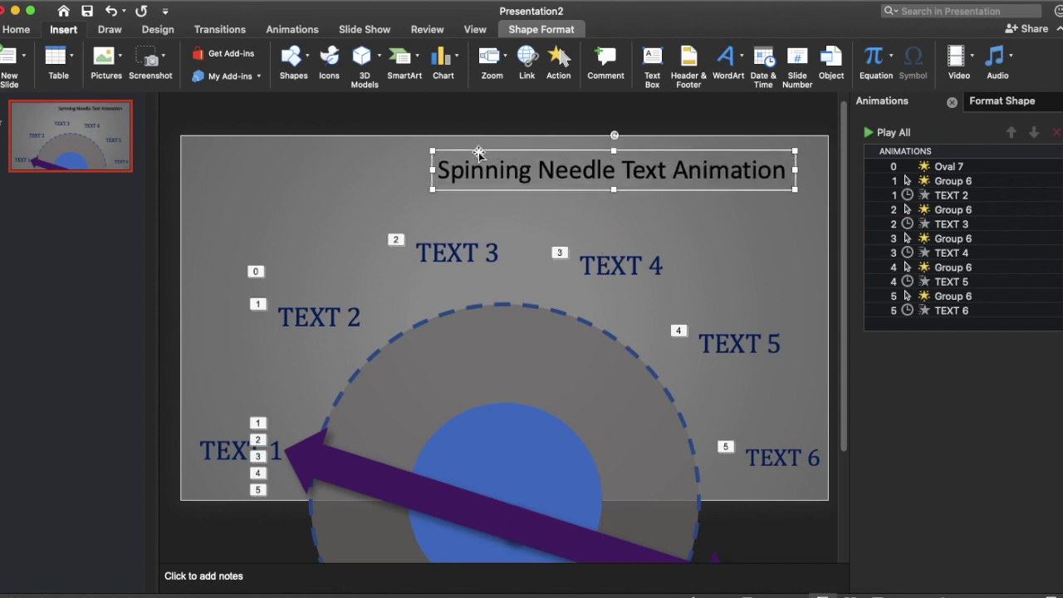
drag(478, 153, 413, 150)
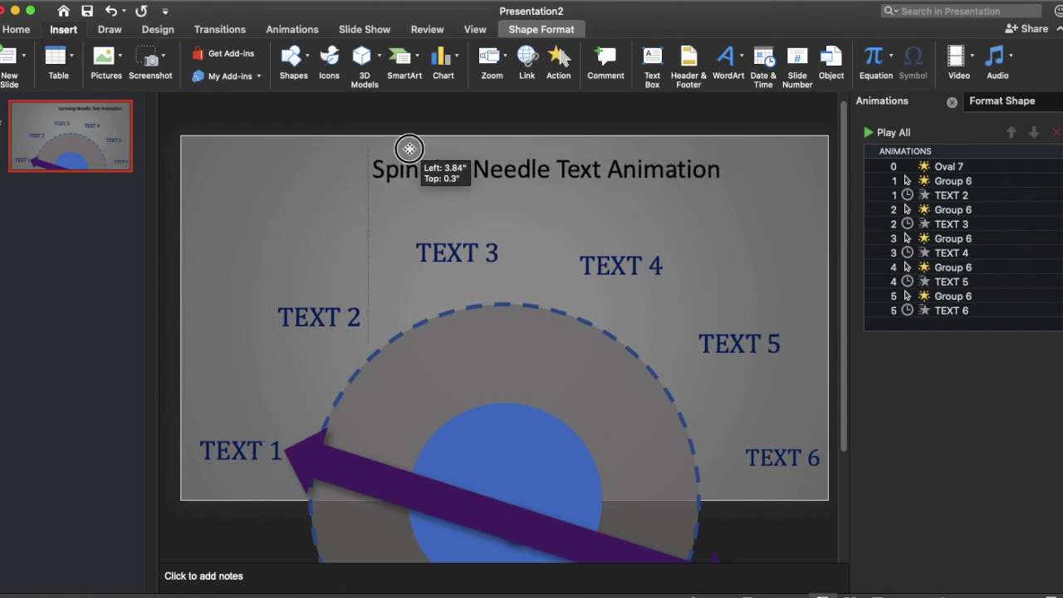
Format the title bold in Arial Rounded MT with yellow highlight, centred at the top.
click(17, 31)
click(406, 76)
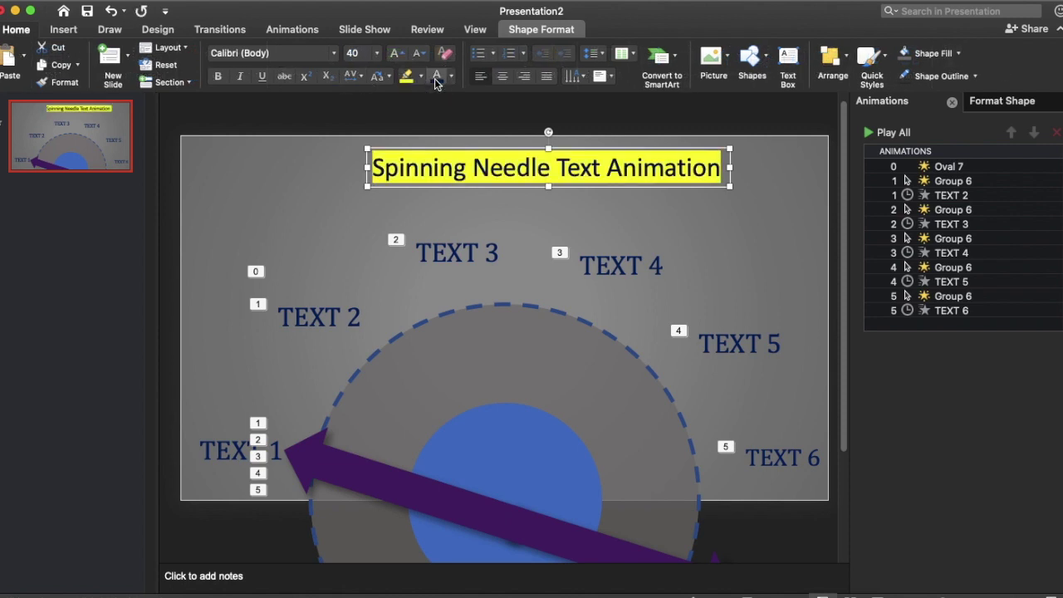
click(219, 78)
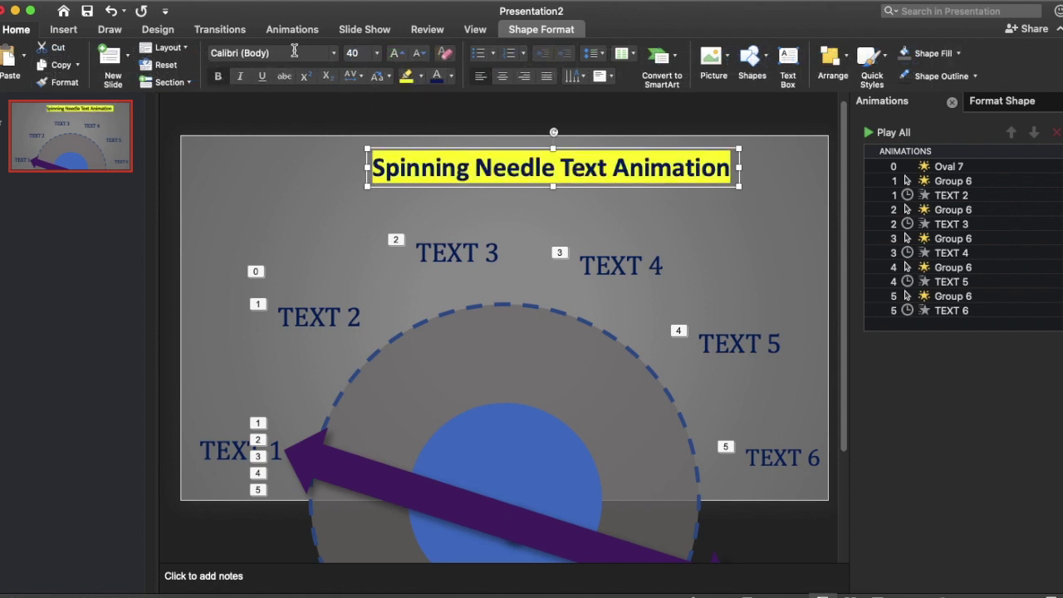
click(335, 53)
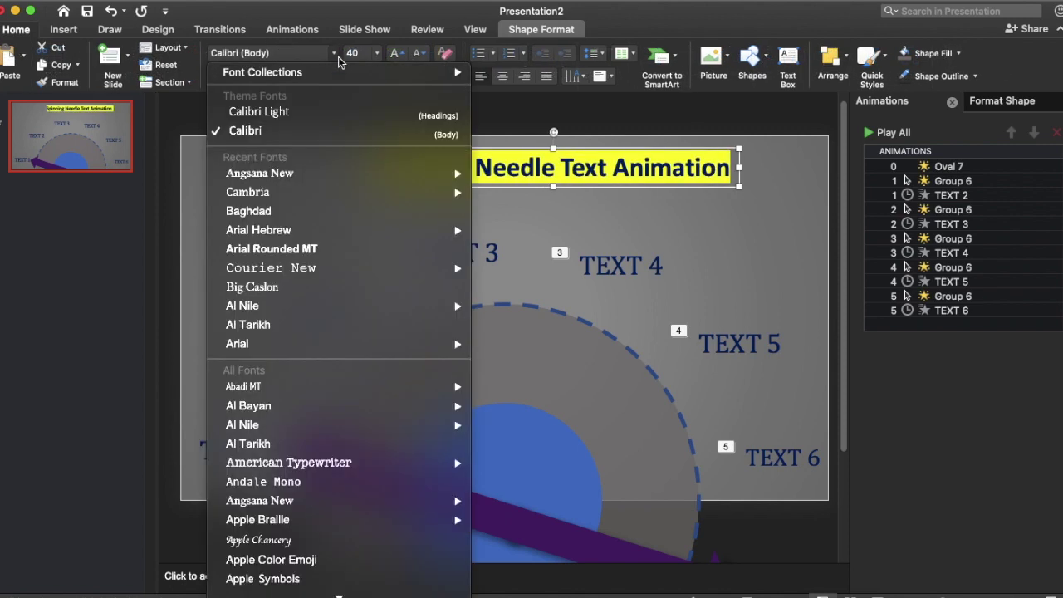
click(321, 252)
drag(492, 148, 437, 144)
scroll(486, 230, down, 2)
scroll(498, 198, up, 2)
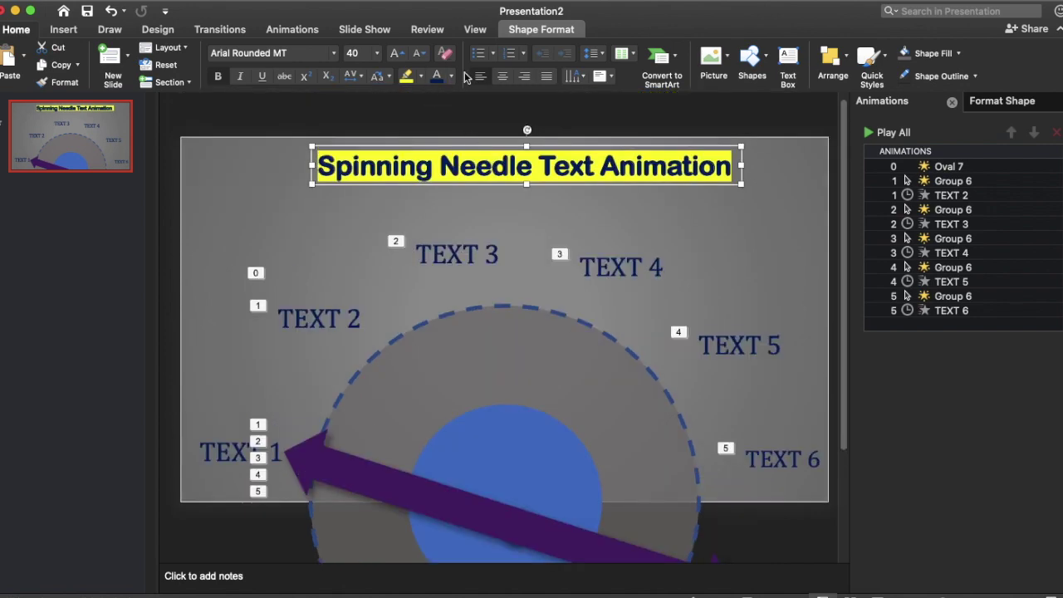
click(286, 31)
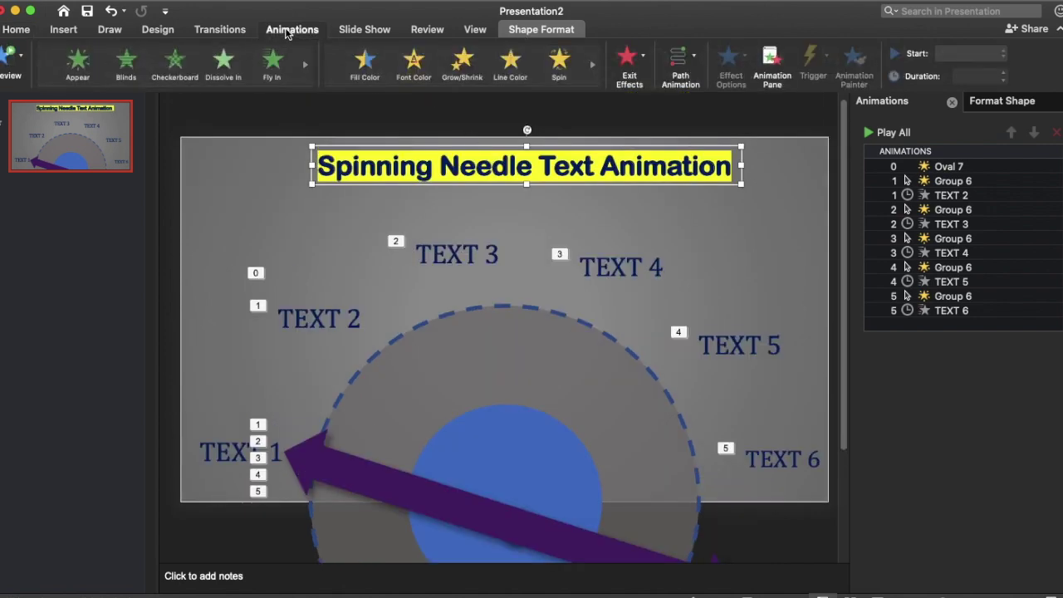
Apply a Pulse animation to the title and move it to the start of the sequence.
click(462, 91)
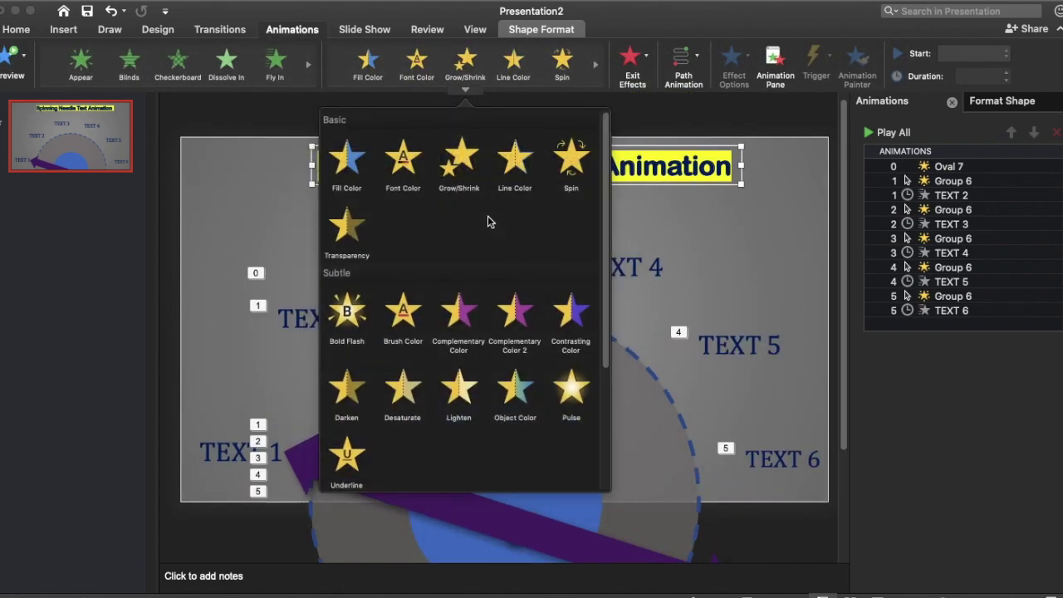
scroll(419, 354, down, 3)
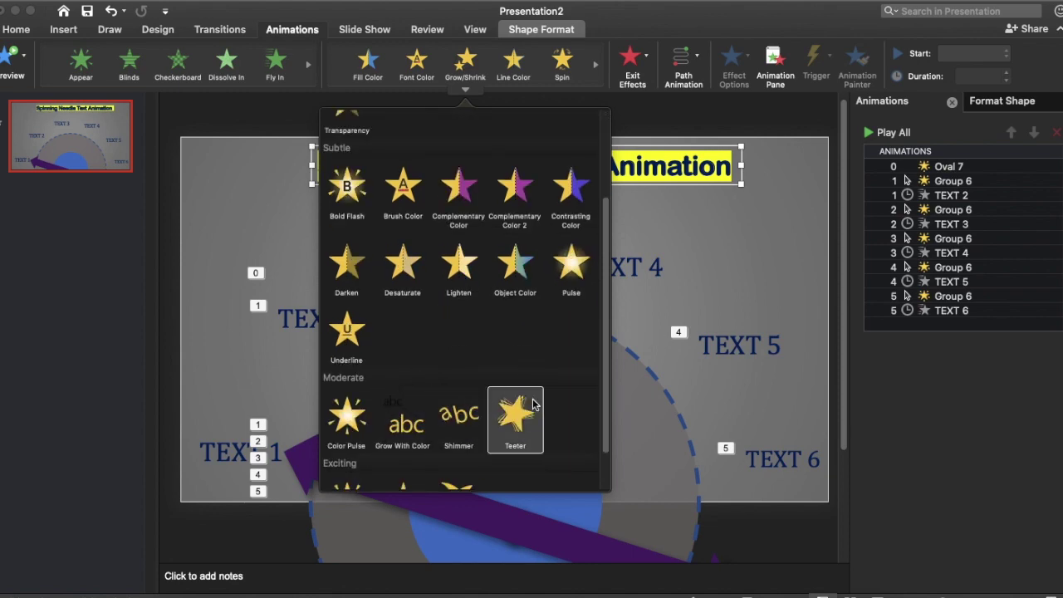
click(571, 264)
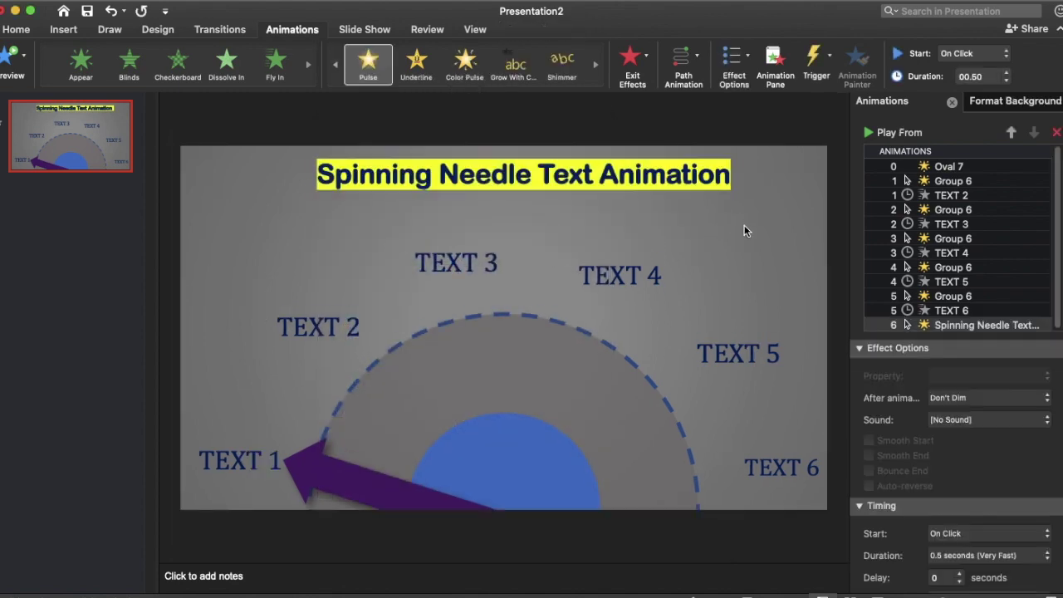
drag(926, 332, 937, 172)
right_click(939, 171)
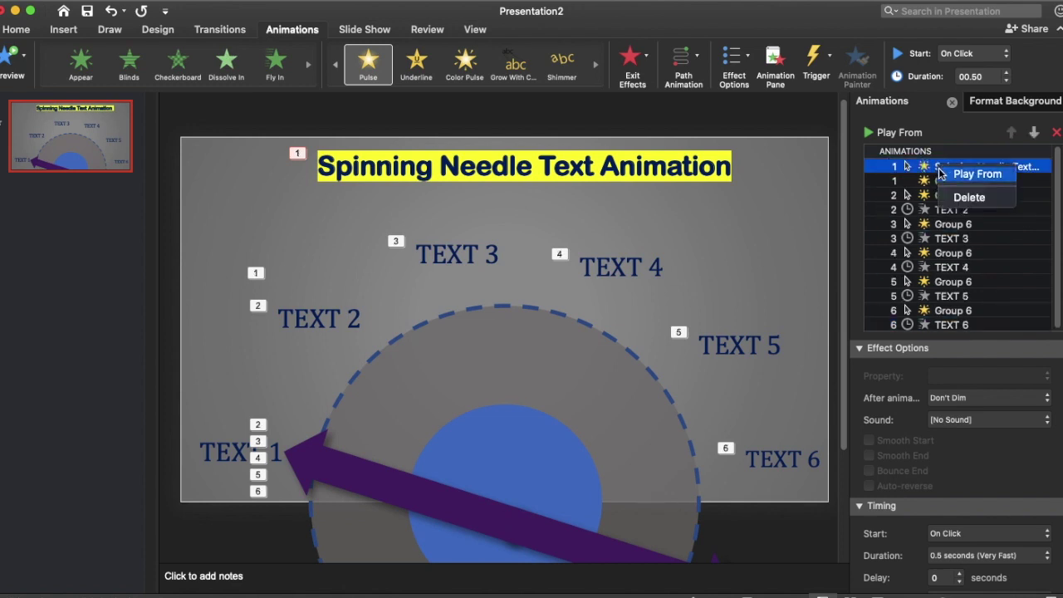
click(920, 166)
Set the title's pulse to start With Previous, last 5 seconds, and repeat until slide end.
click(961, 266)
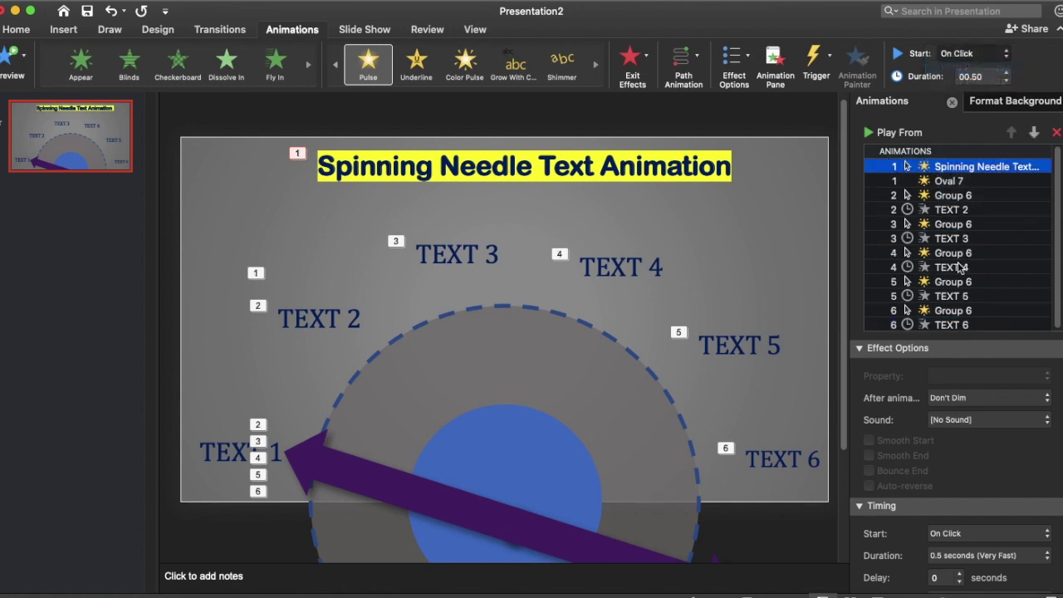
scroll(936, 423, down, 3)
click(955, 479)
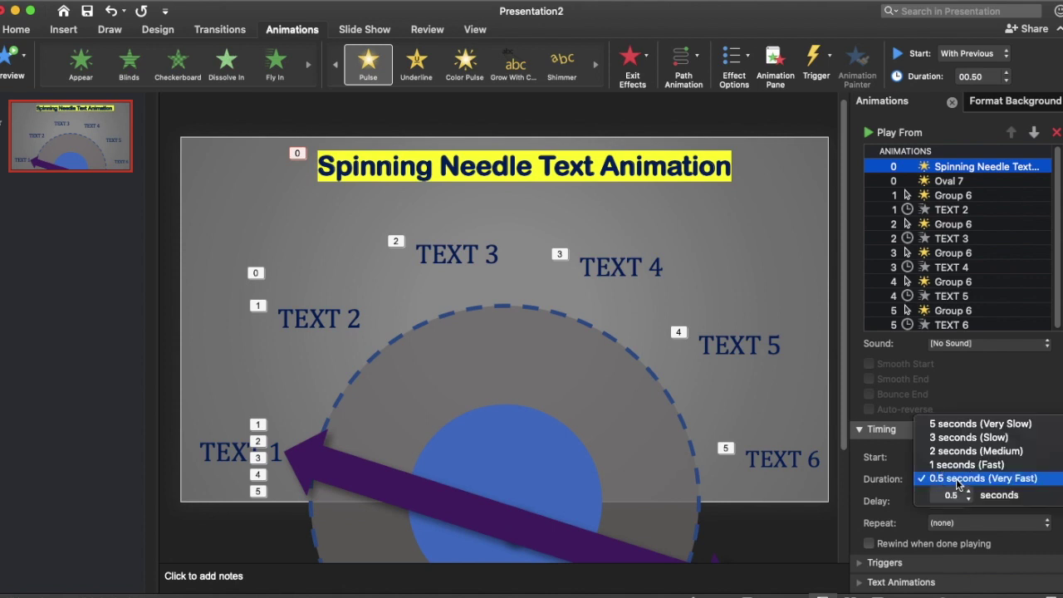
click(955, 424)
click(955, 523)
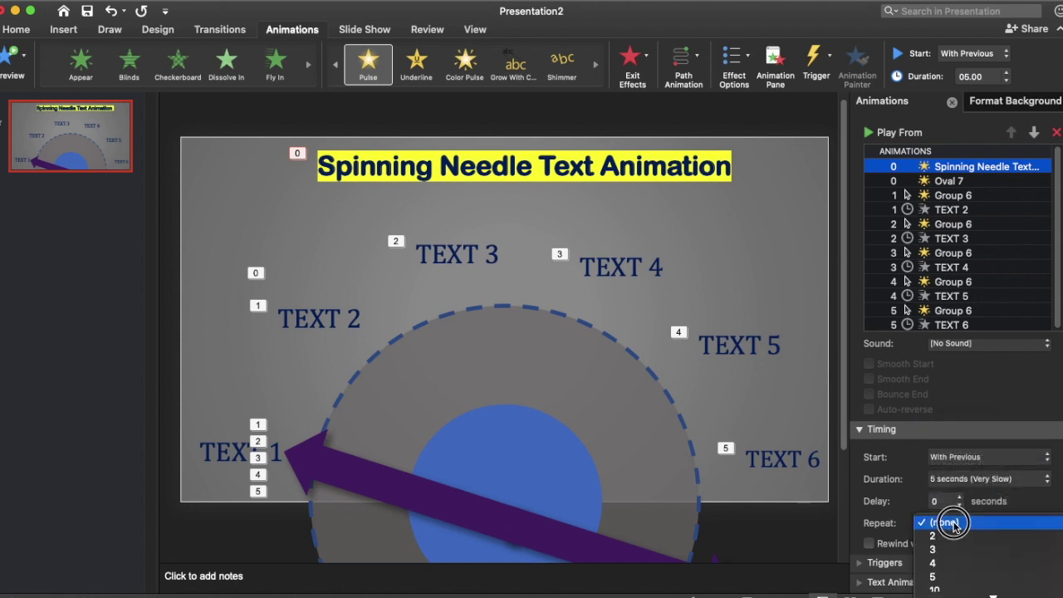
click(946, 593)
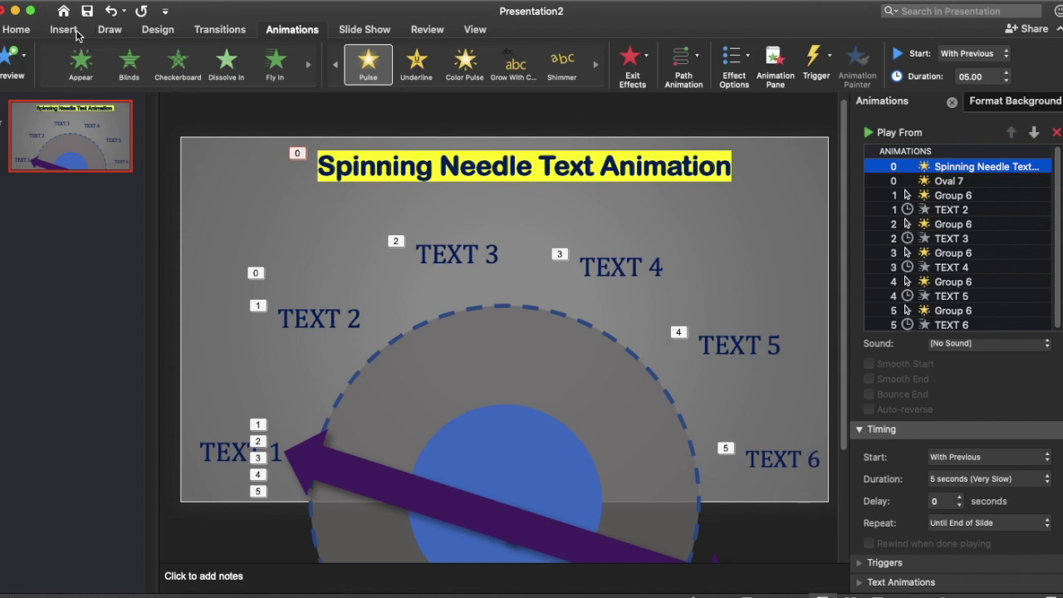
click(65, 30)
click(310, 58)
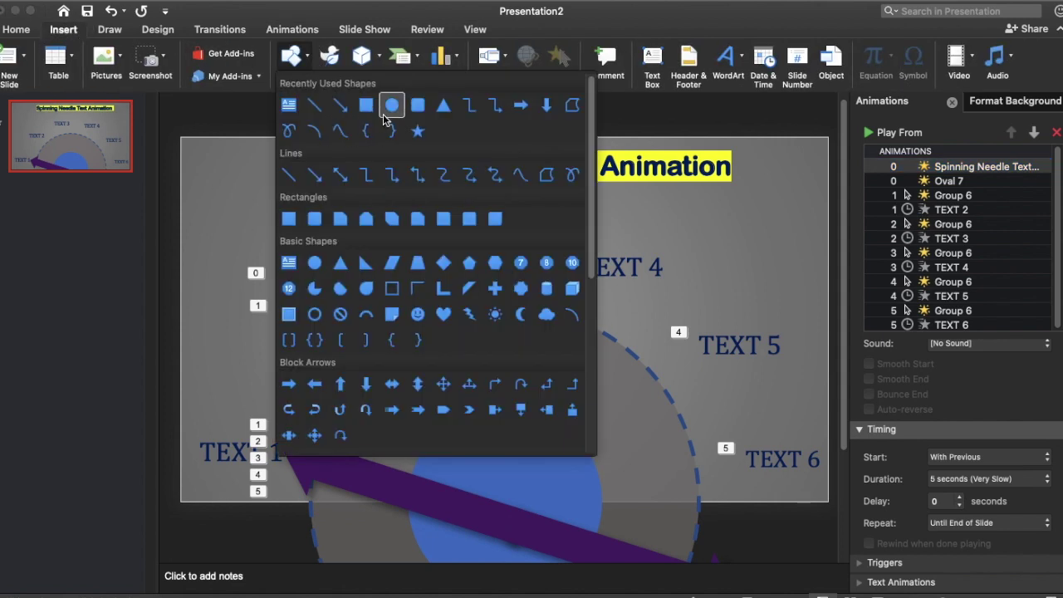
Draw an oval over the centre of the blue circle.
click(386, 112)
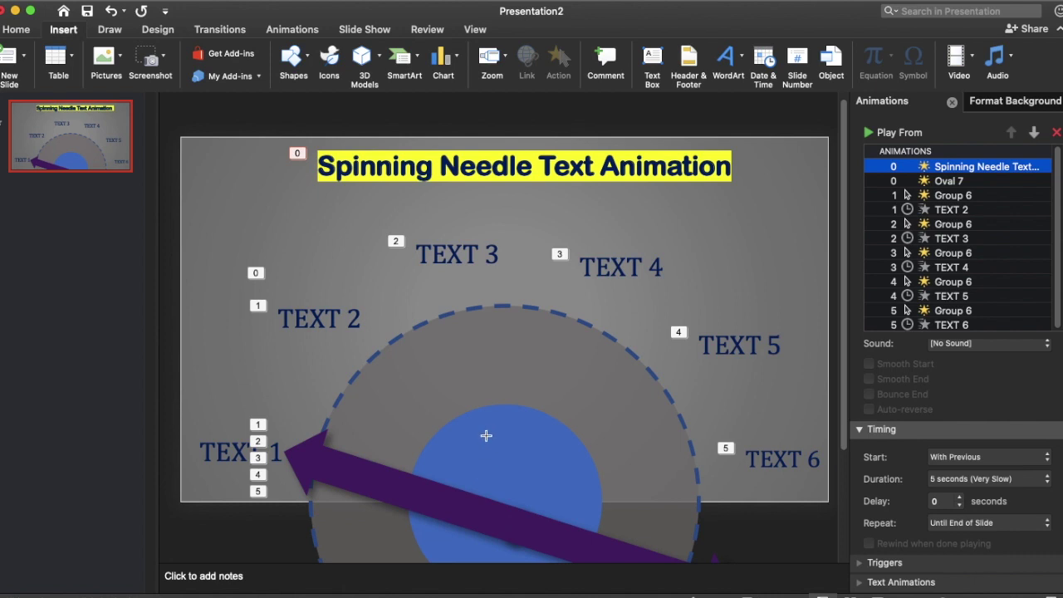
drag(480, 475, 592, 547)
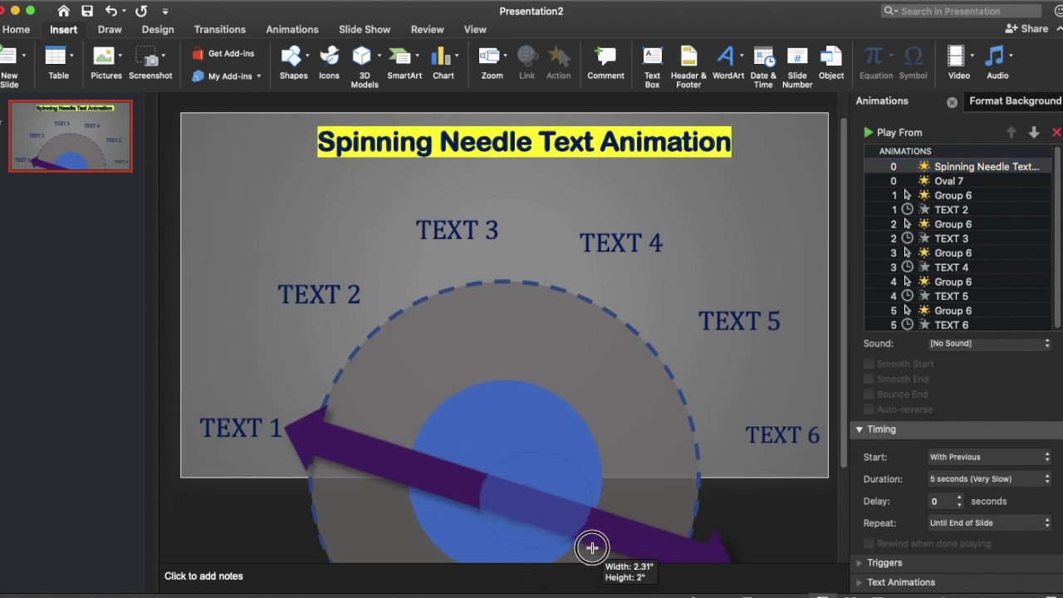
drag(537, 494, 495, 475)
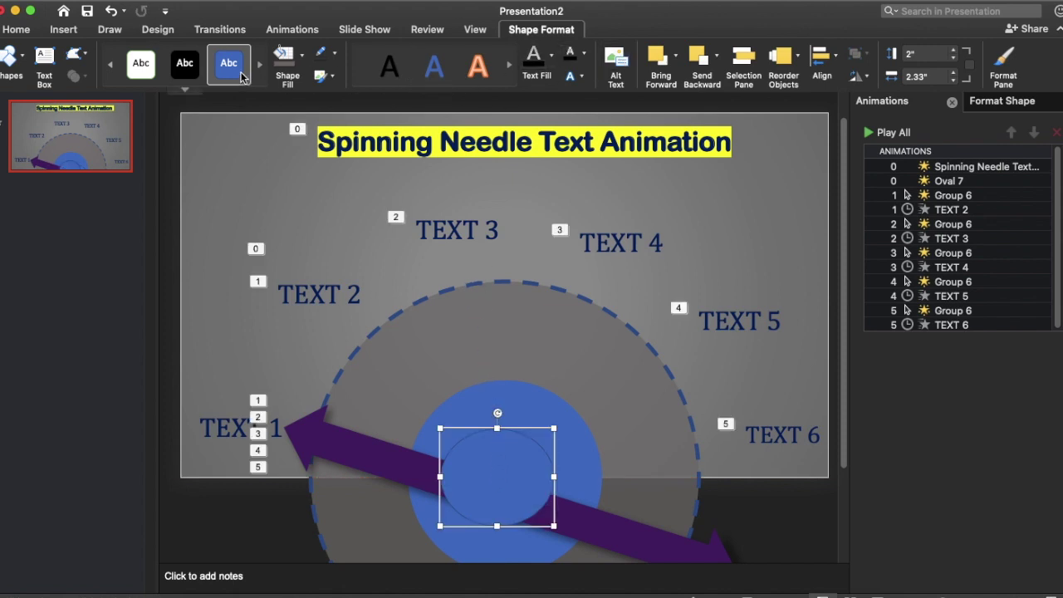
Fill the oval orange and remove its outline.
click(301, 54)
click(352, 128)
click(334, 54)
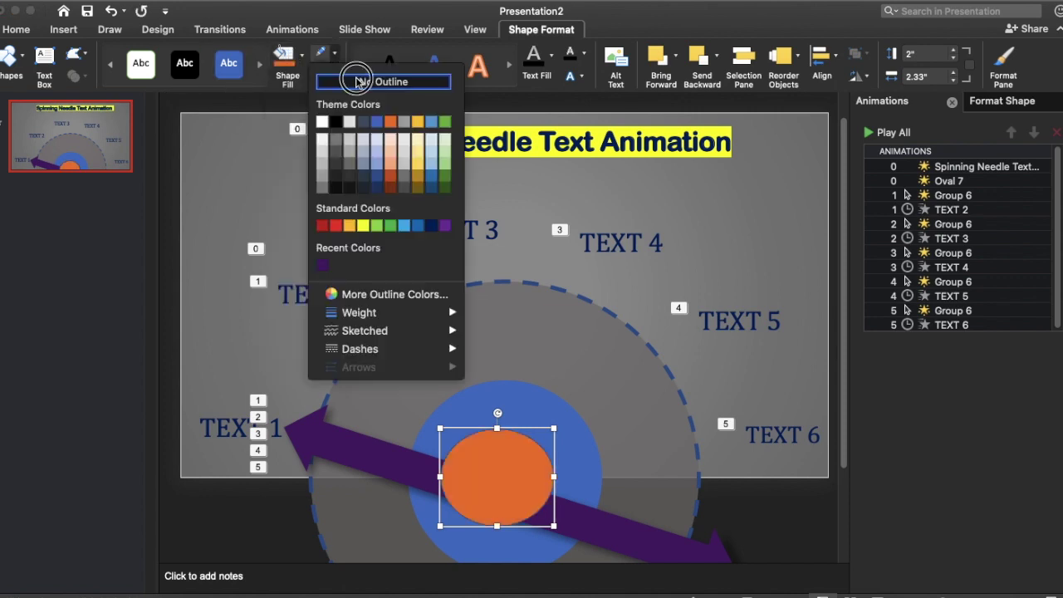
click(359, 81)
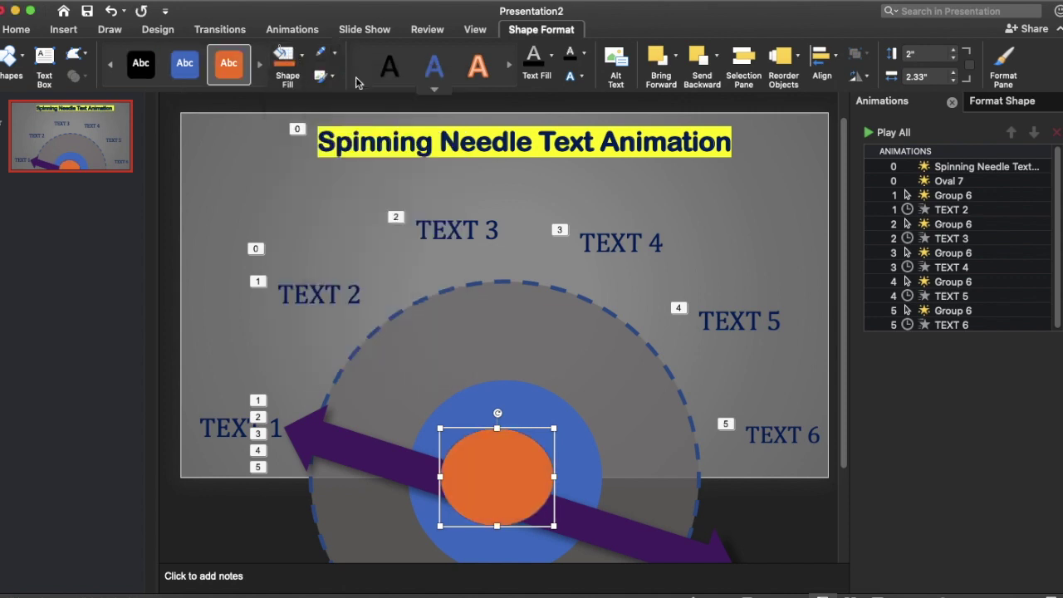
click(377, 32)
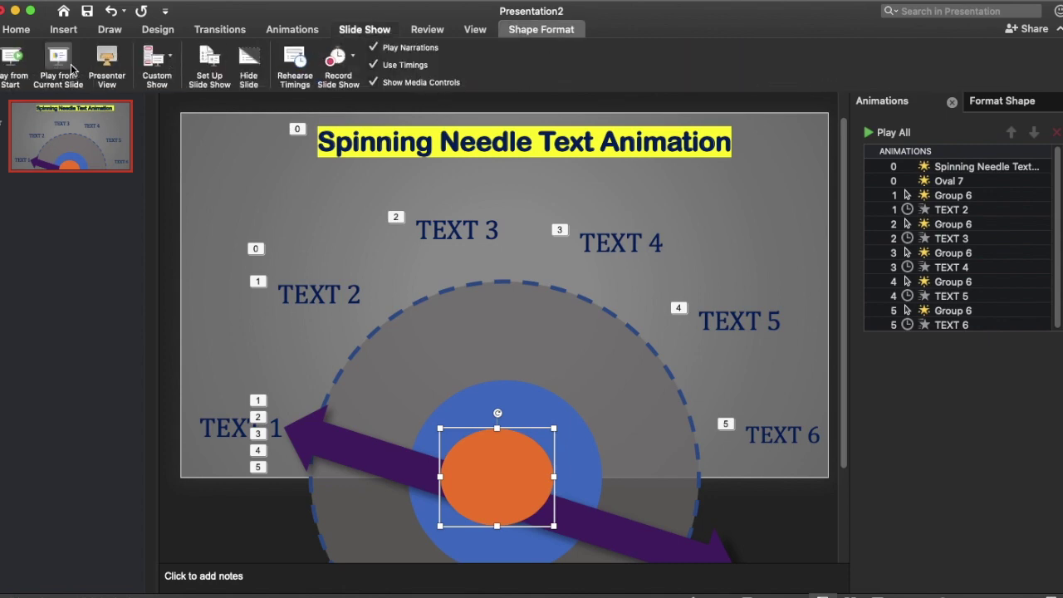
Preview the slide show, nudge the orange hub slightly right, then replay from the current slide.
click(71, 70)
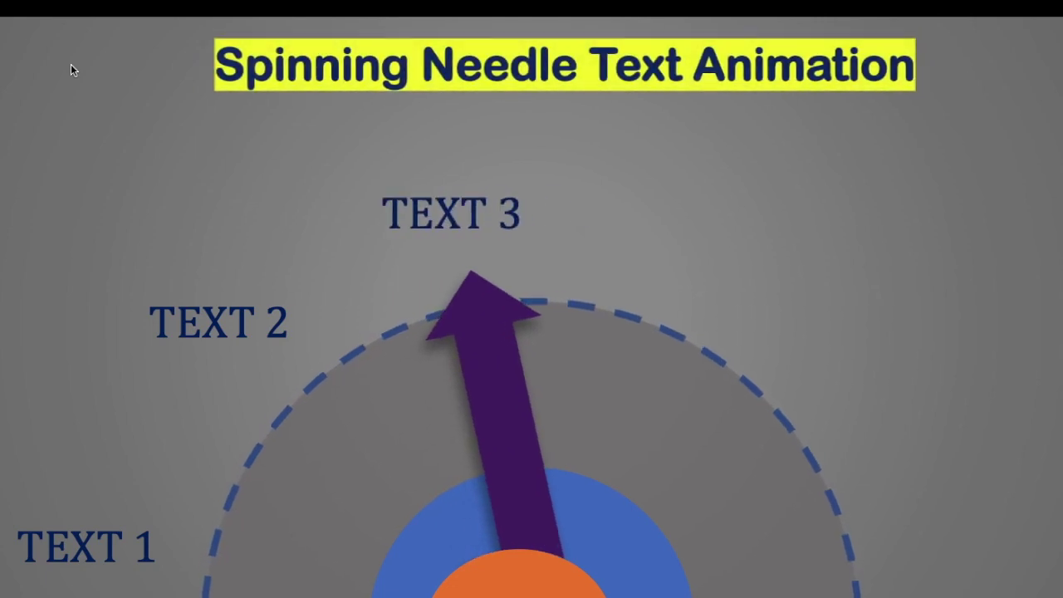
key(Escape)
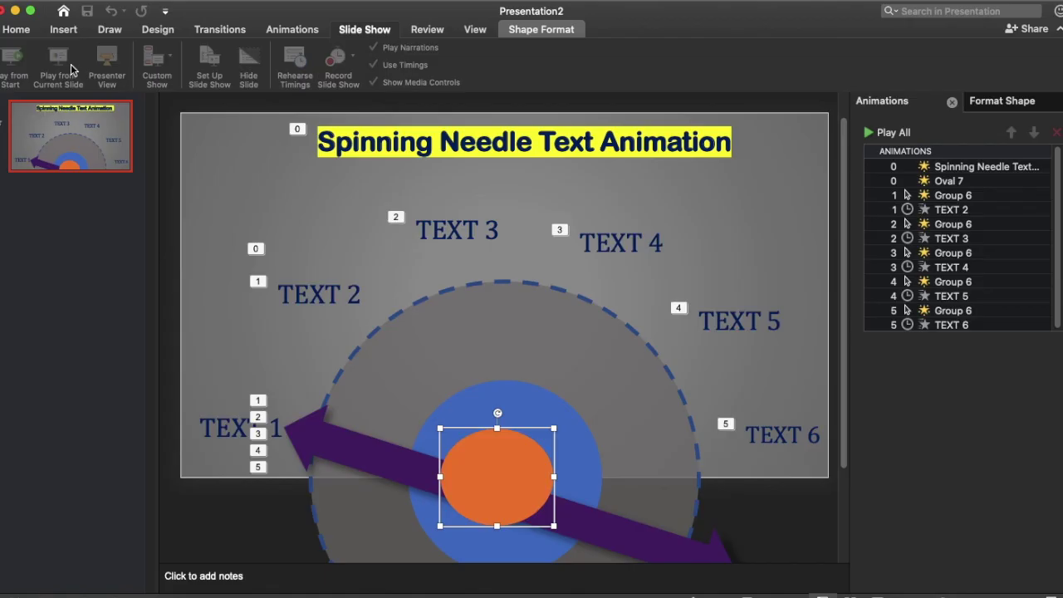
drag(482, 461, 489, 462)
click(68, 77)
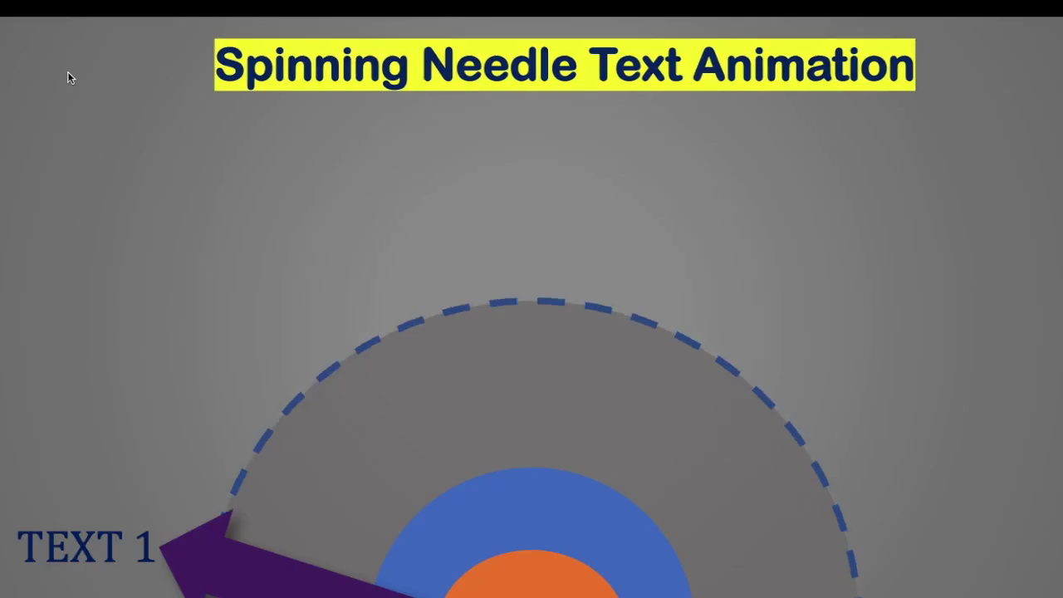